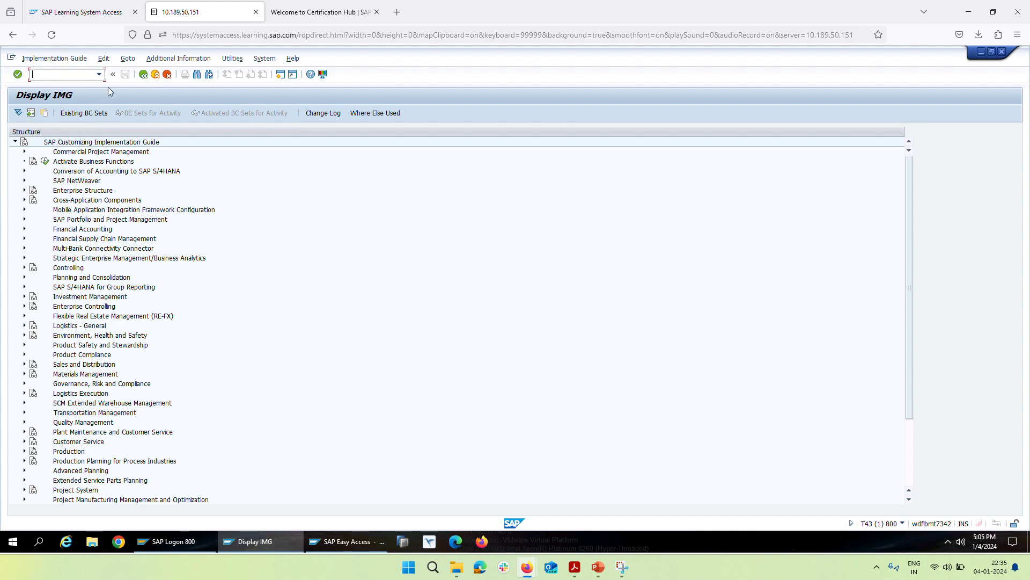
- Return to the user menu and open Execute Project in the IMG folder under Tools, Customizing
click(143, 75)
click(144, 75)
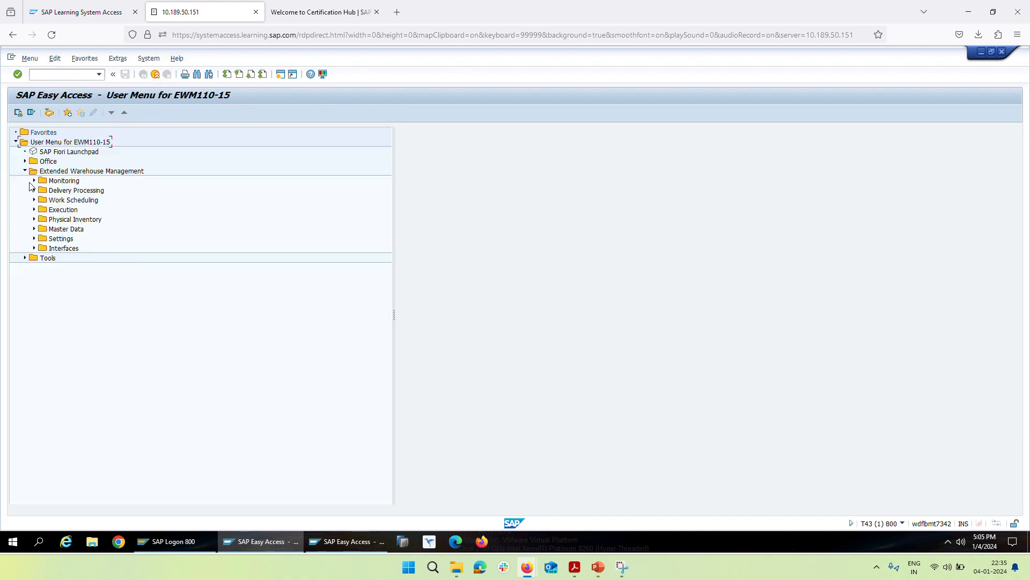
click(24, 171)
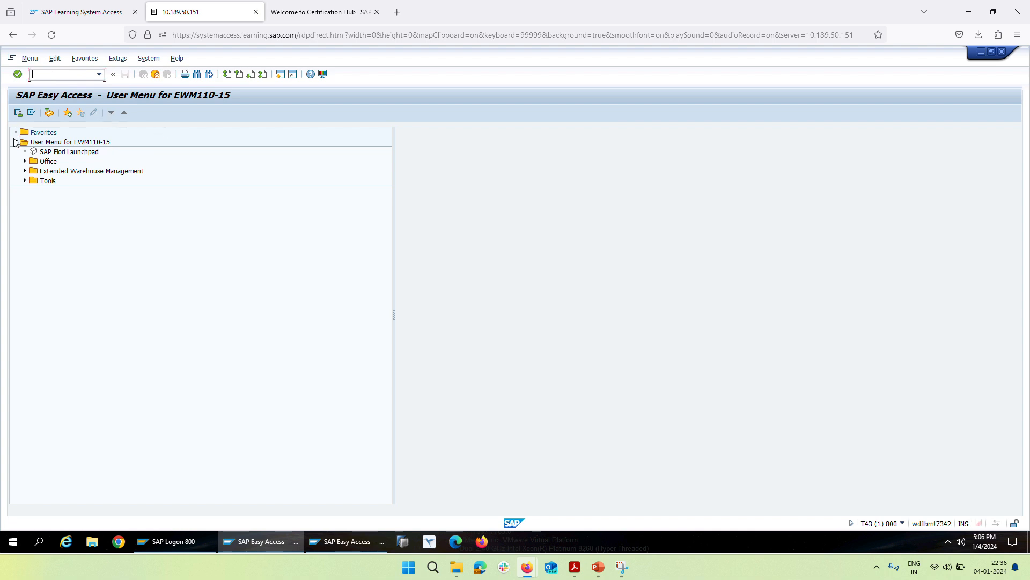
click(25, 180)
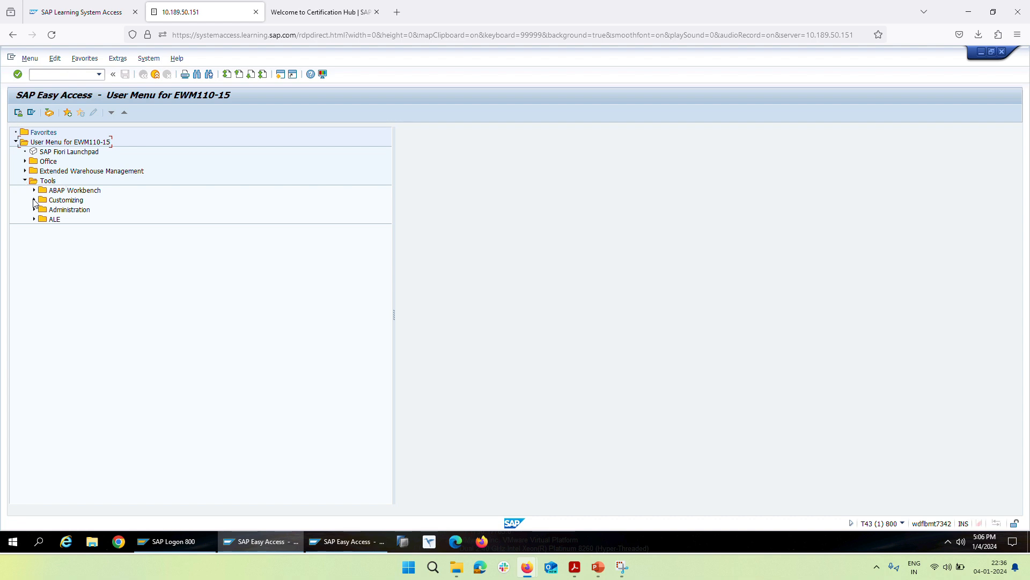
click(34, 200)
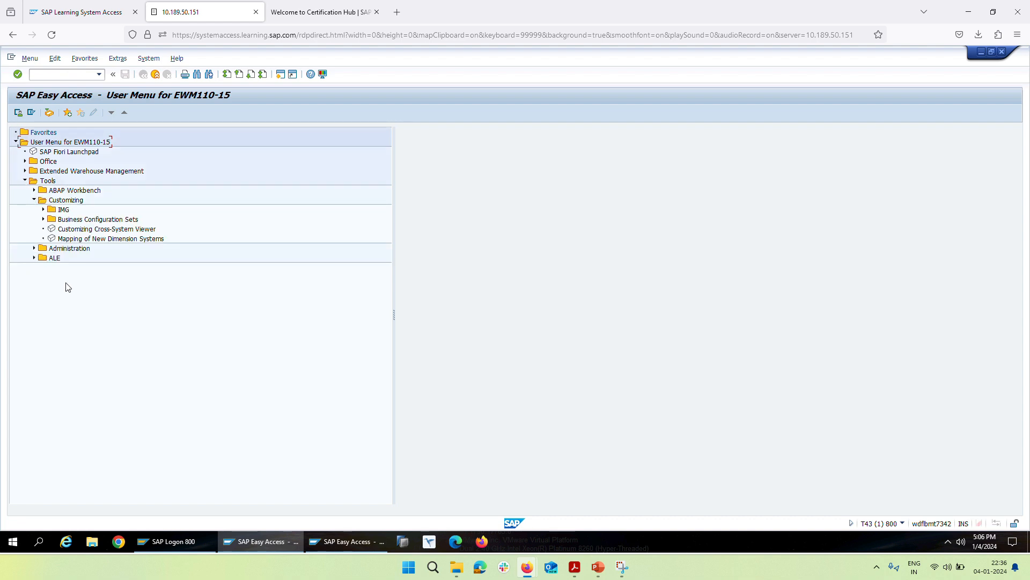
click(43, 209)
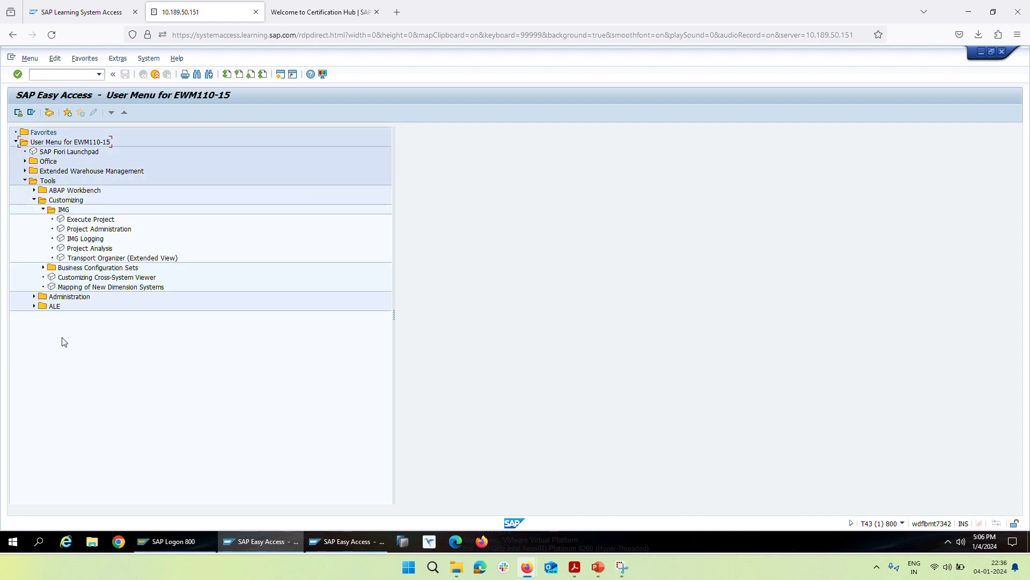
double_click(63, 220)
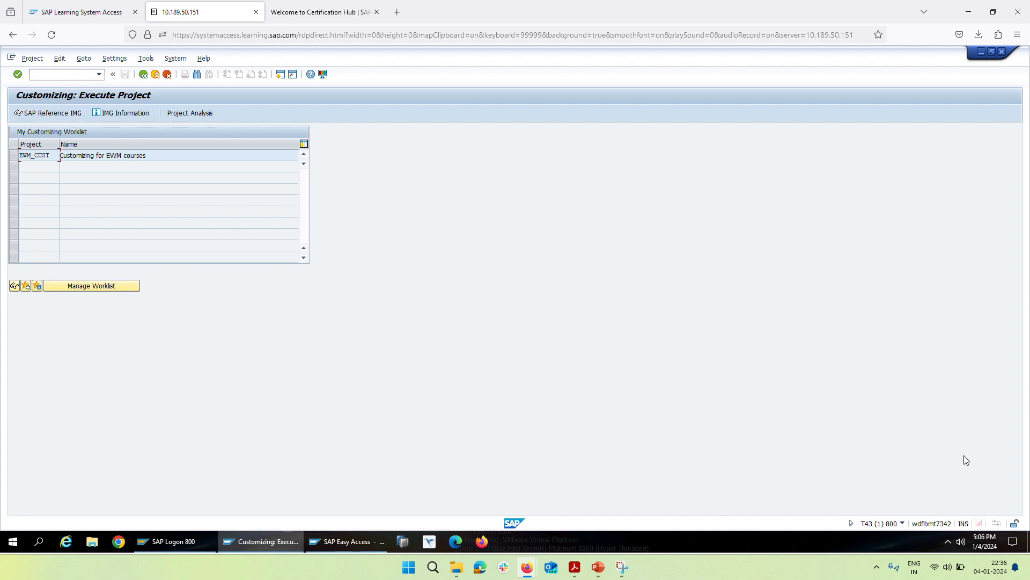
- Set the status bar to display the transaction code and open the SAP Reference IMG
click(902, 524)
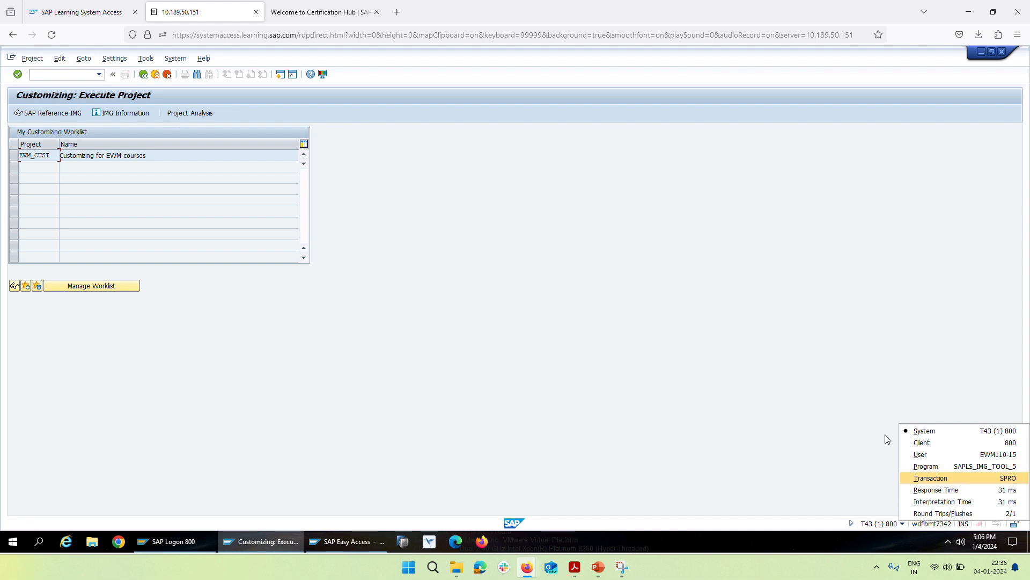
click(936, 478)
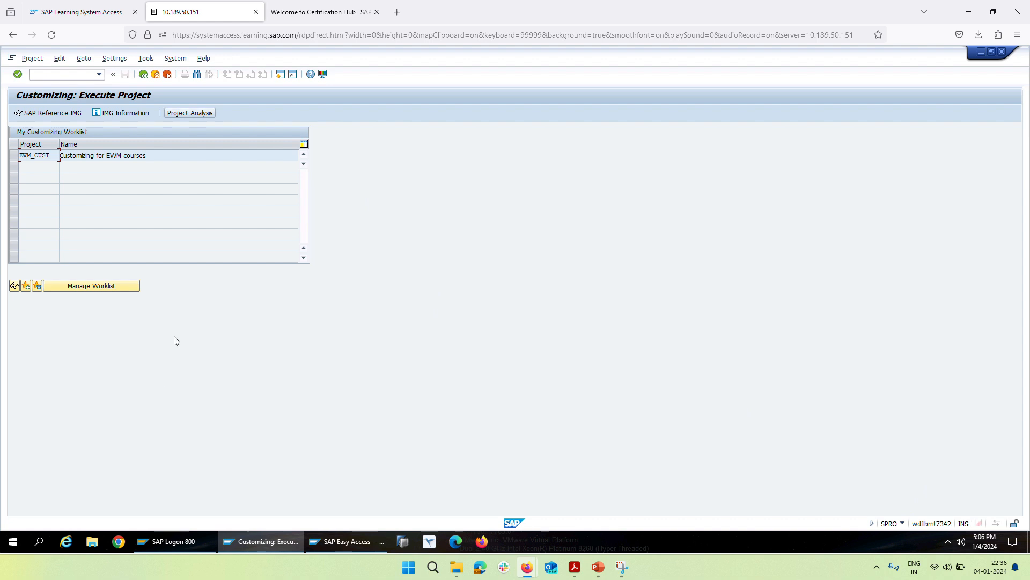
click(60, 112)
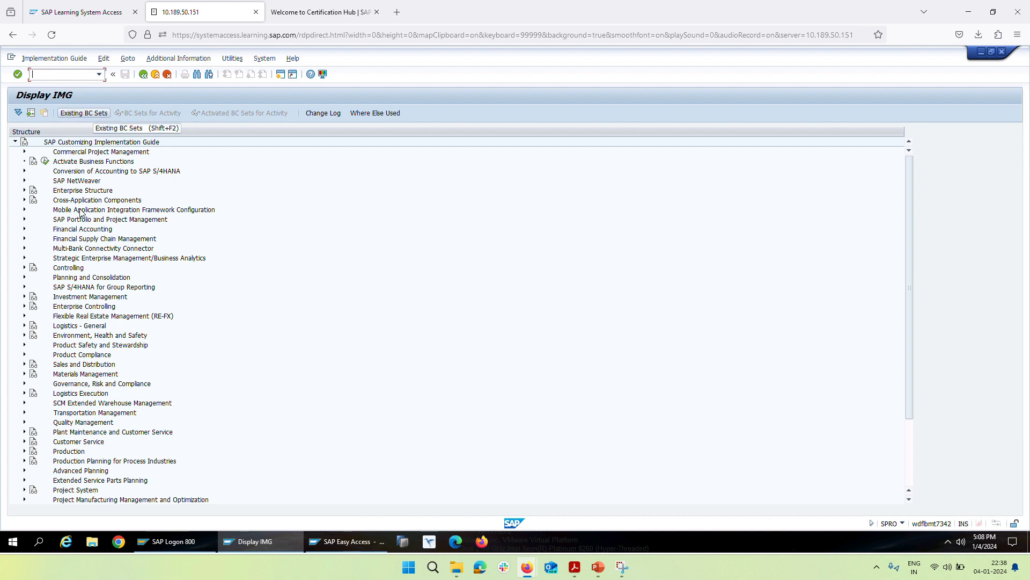
- Open Define Warehouse Numbers under SCM Extended Warehouse Management, Extended Warehouse Management, Master Data, and review the list of warehouses
scroll(87, 267, down, 3)
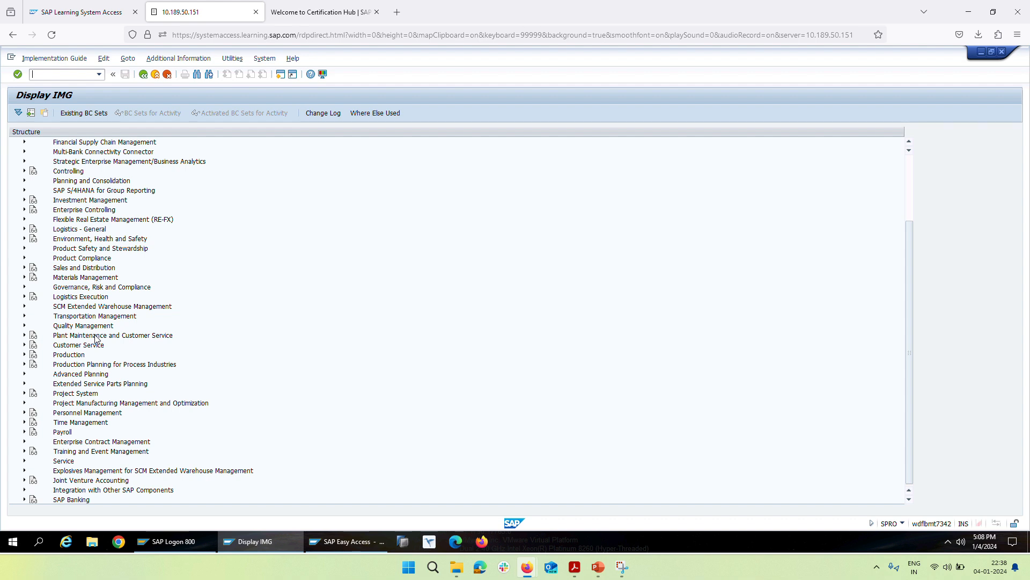
click(54, 308)
click(25, 307)
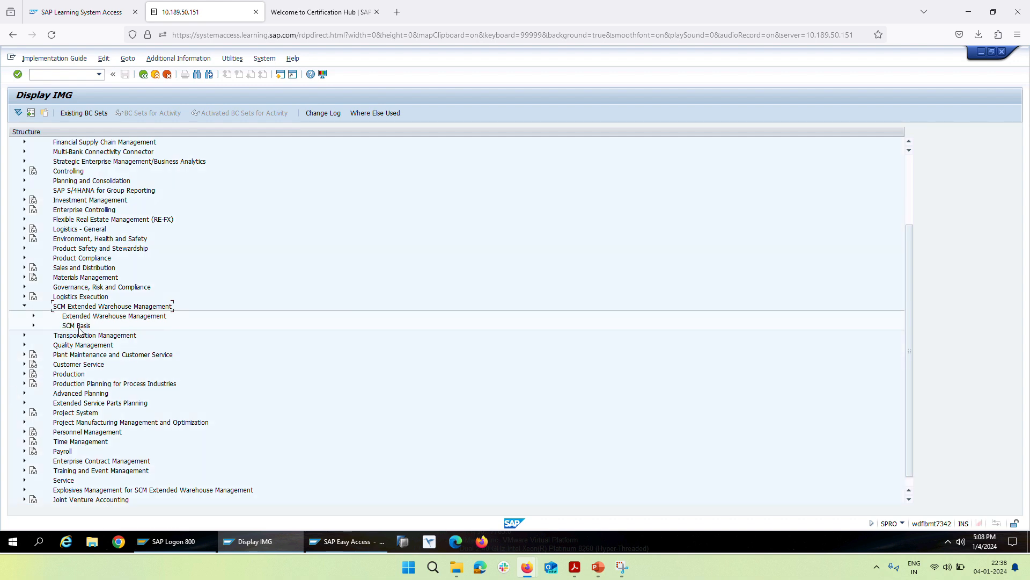
click(34, 317)
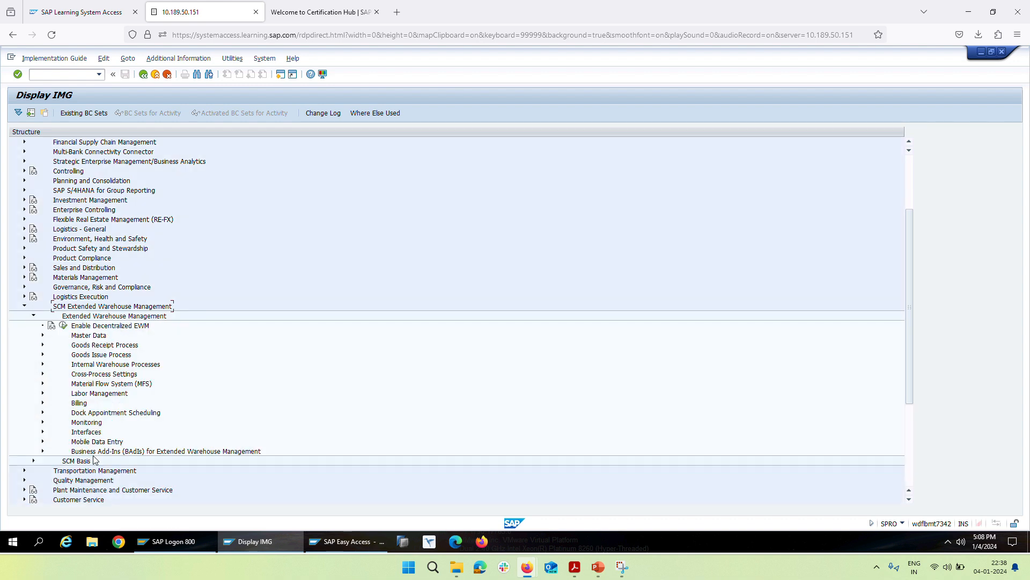
click(43, 336)
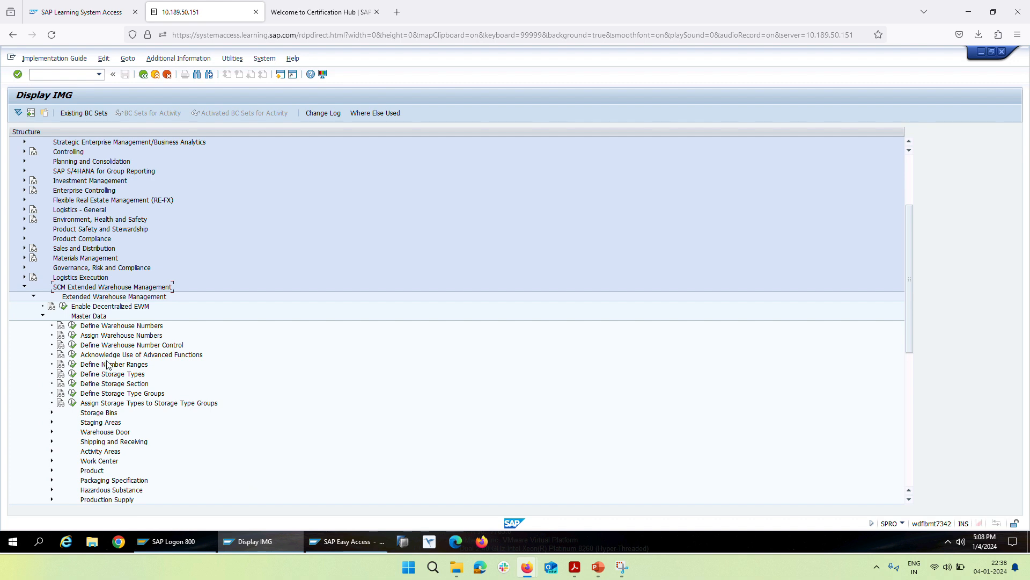
click(72, 330)
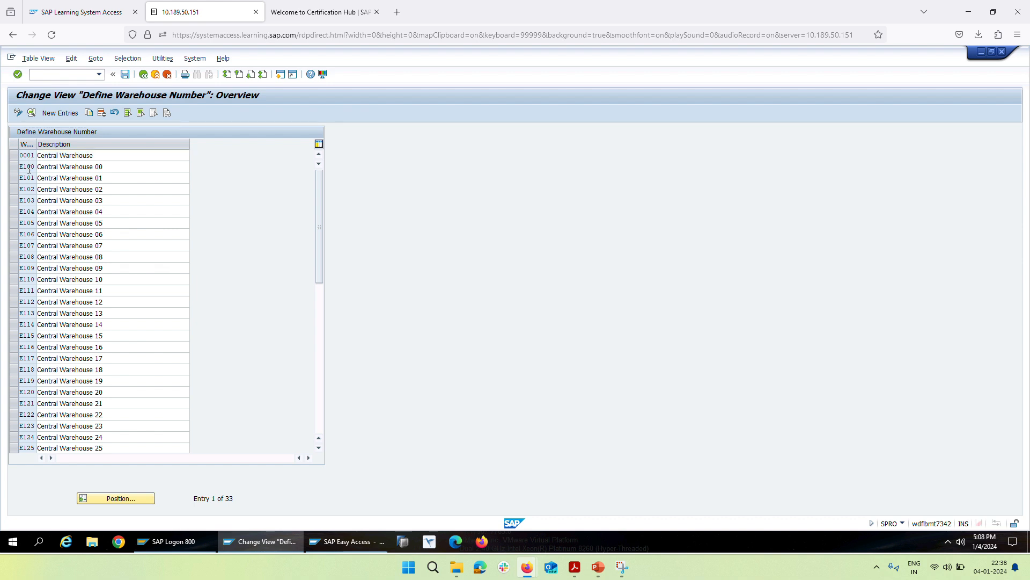
scroll(35, 230, down, 10)
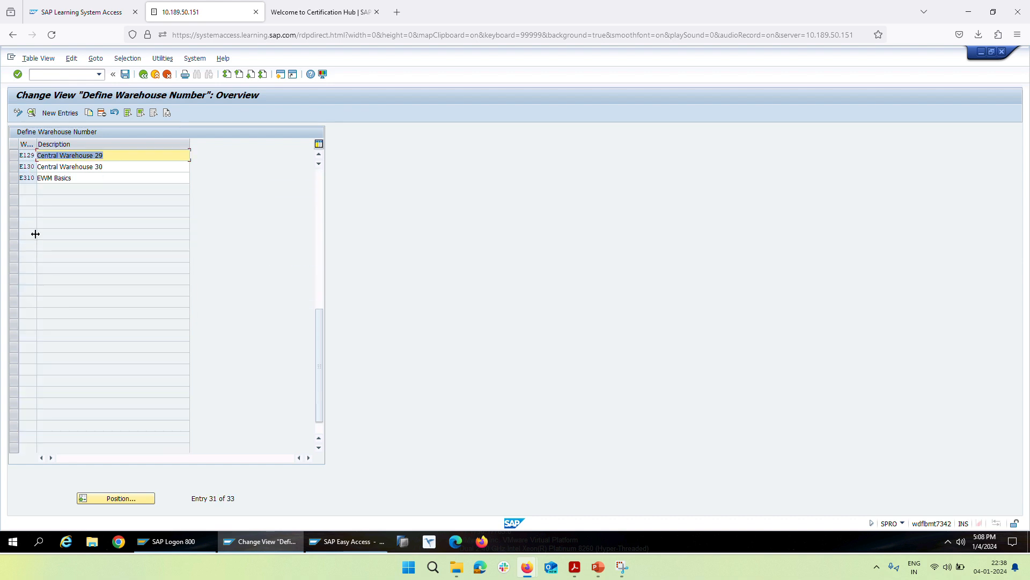
scroll(35, 231, up, 1)
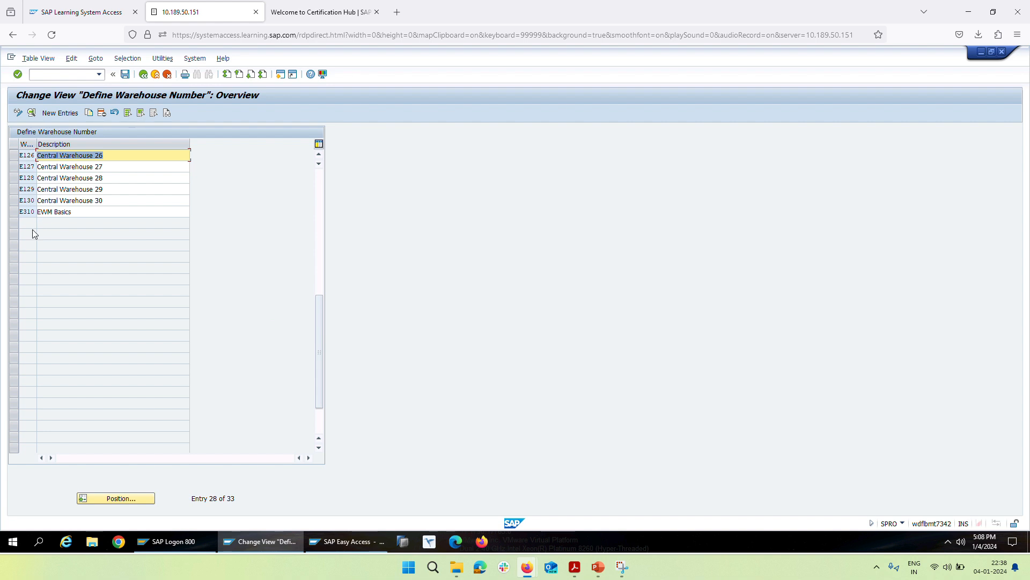
scroll(31, 240, up, 1)
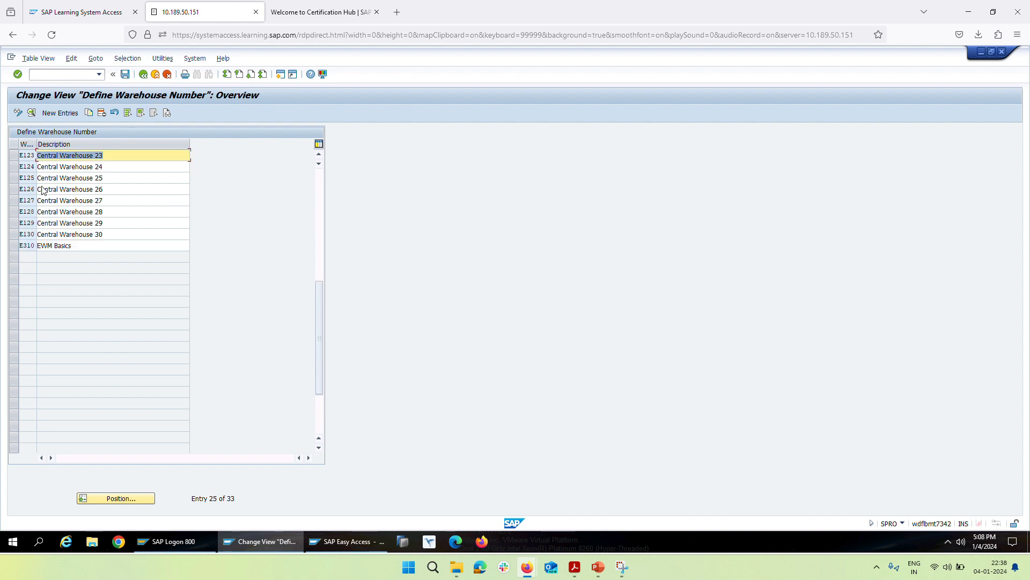
scroll(430, 283, up, 8)
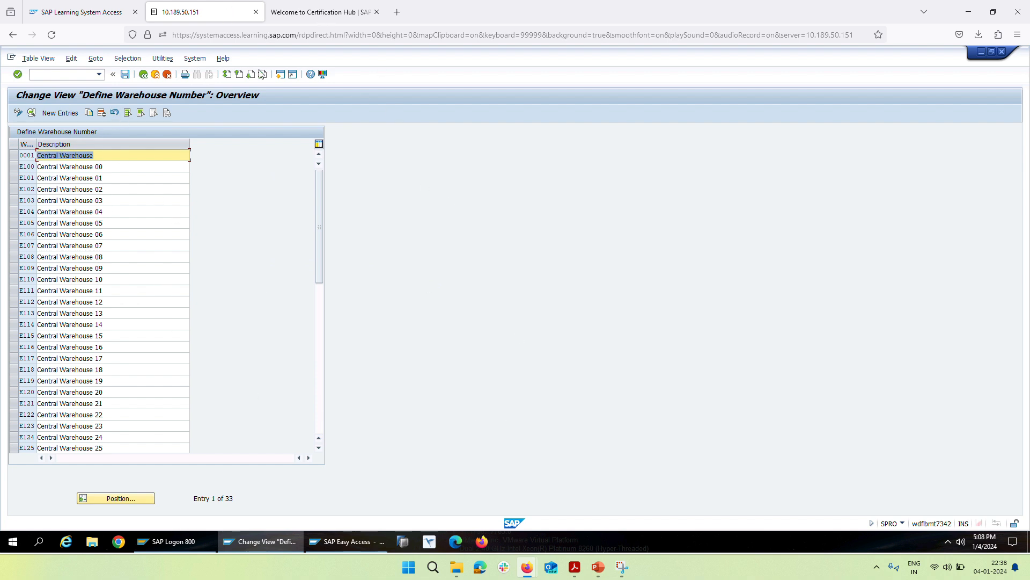
- Switch to the ERP system's session, run transaction SPRO and open the SAP Reference IMG
click(45, 74)
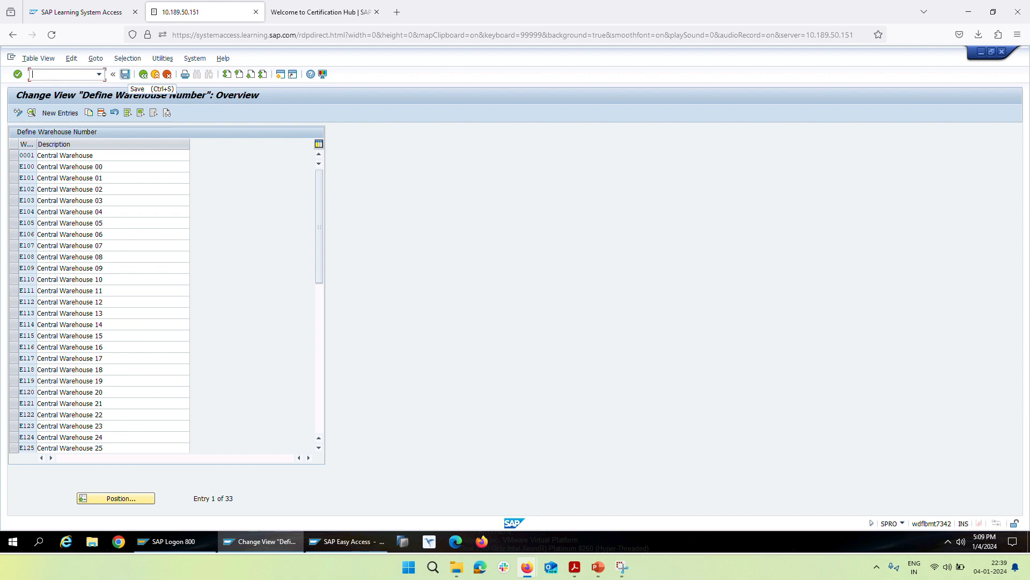
key(Return)
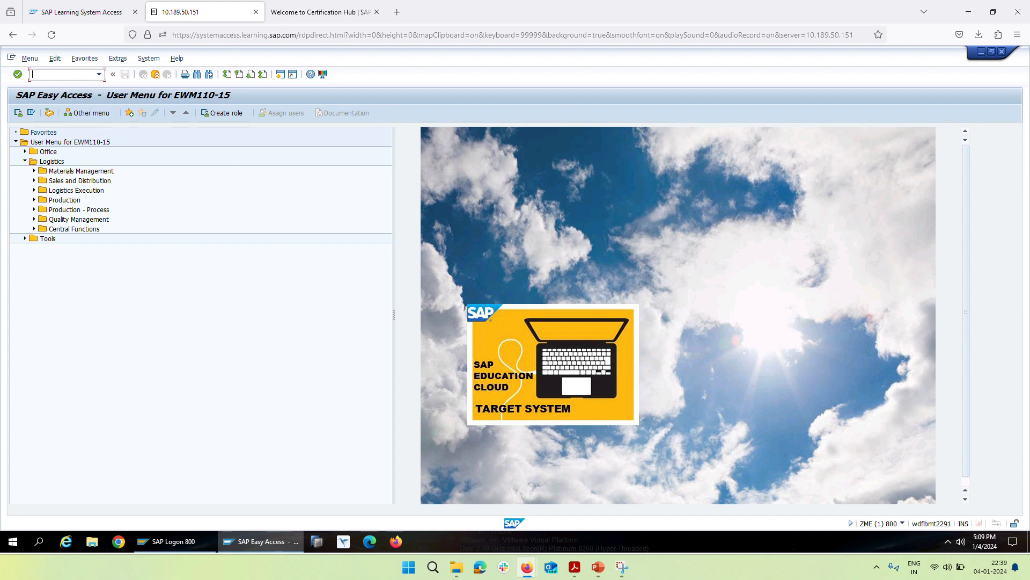
text(pro)
key(Return)
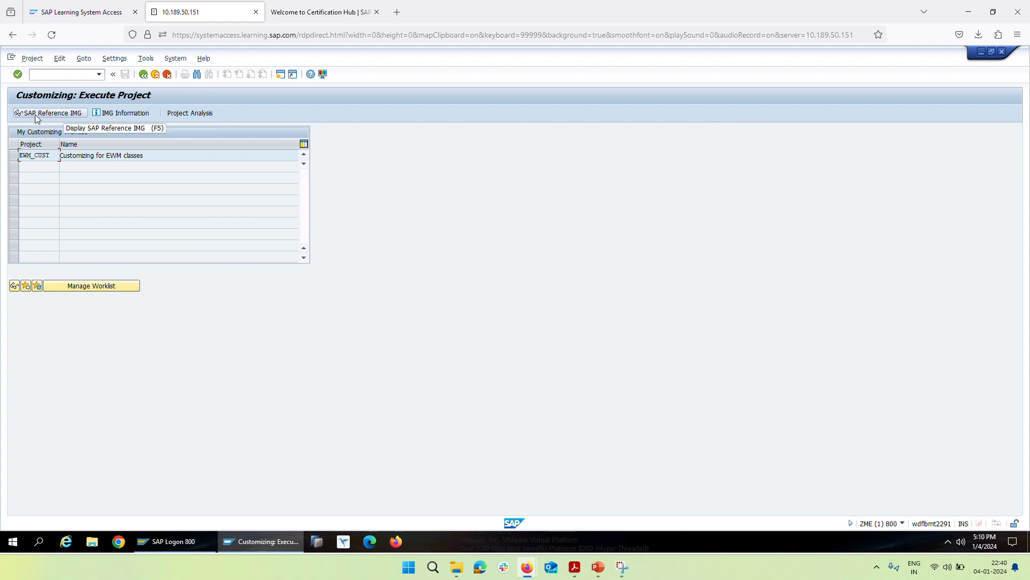
click(36, 111)
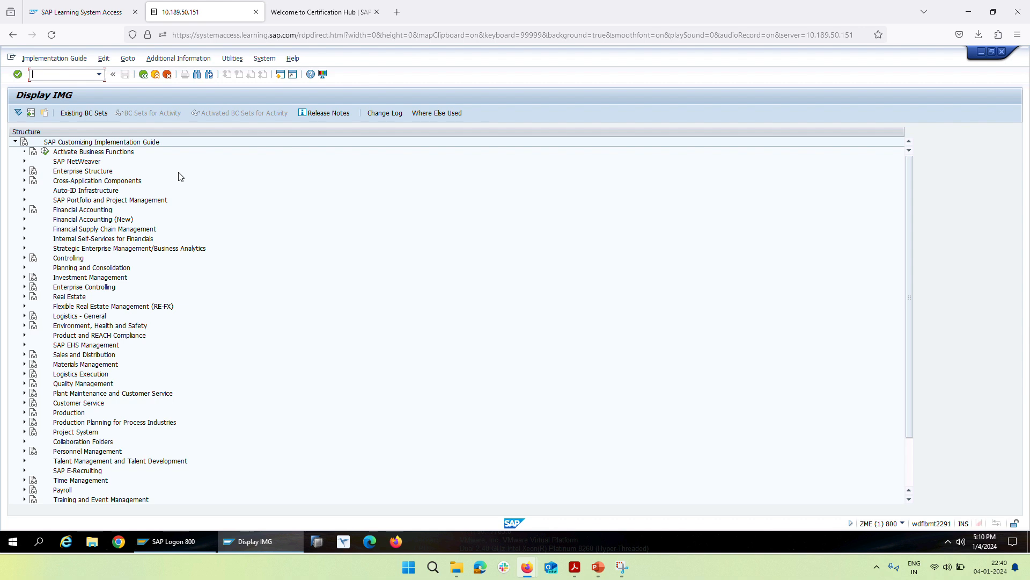
- Expand Enterprise Structure and Definition in the IMG and look through the Logistics - General activities
click(24, 171)
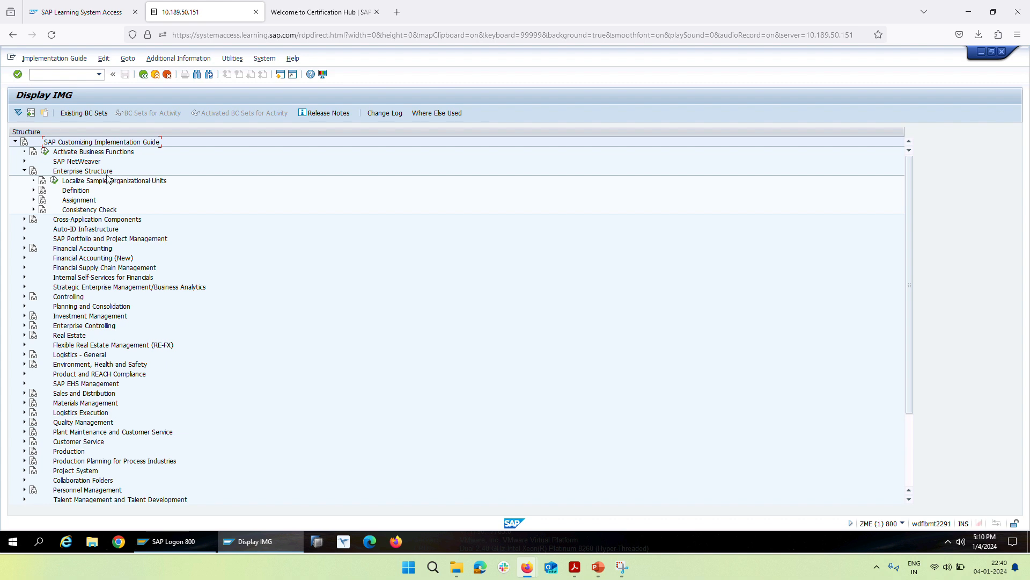
click(78, 192)
click(77, 200)
click(34, 191)
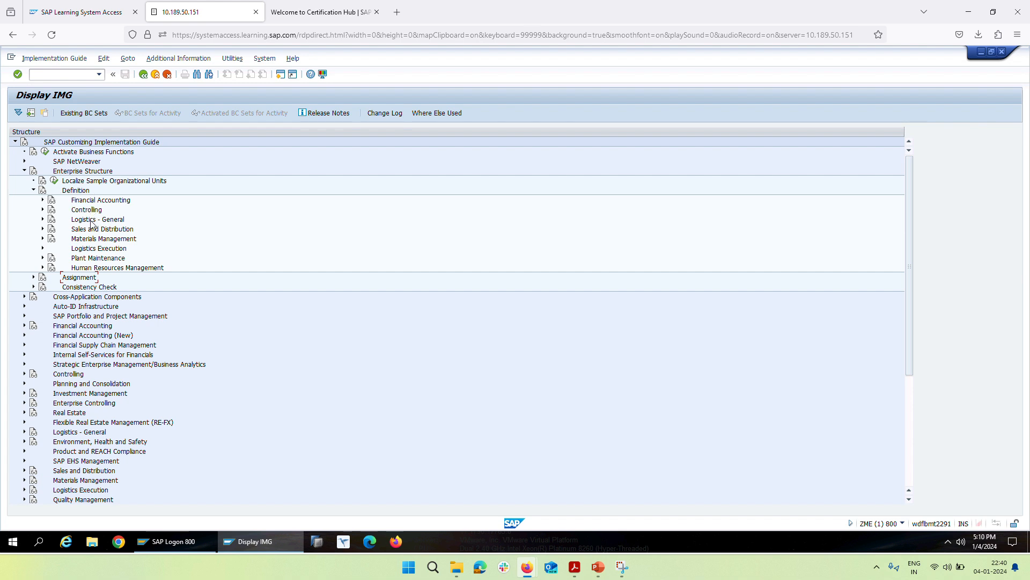
click(43, 220)
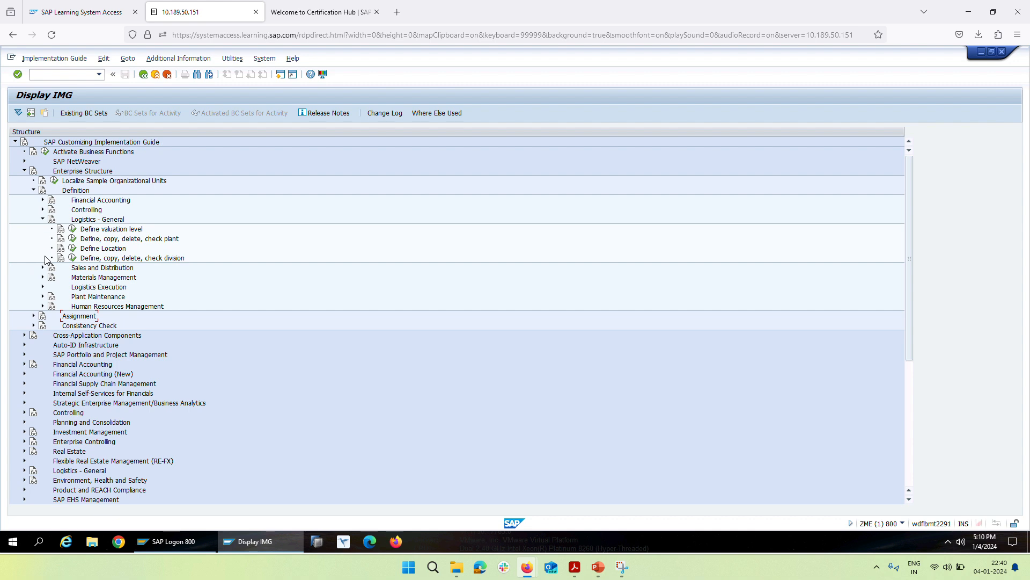
click(43, 220)
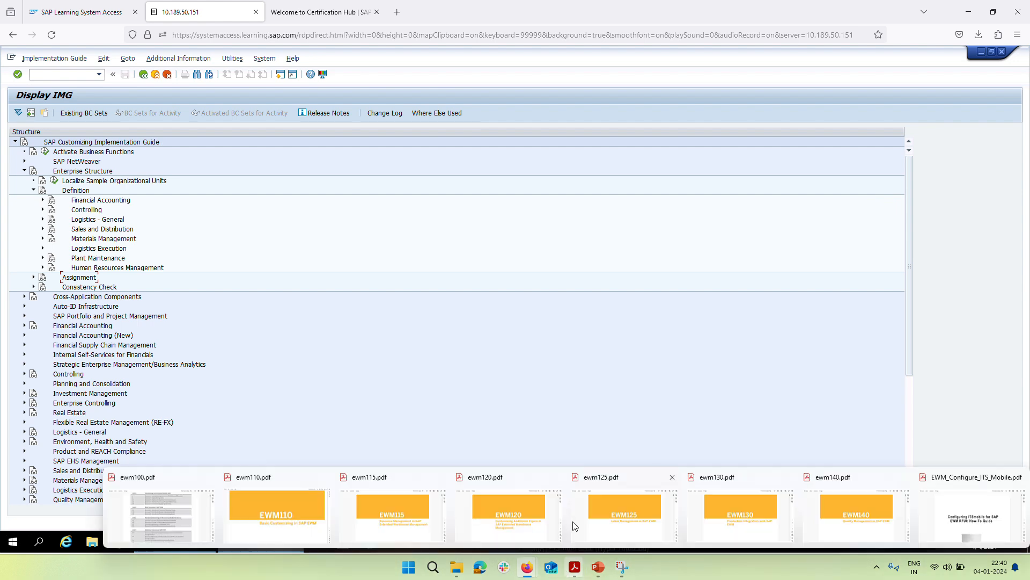
- Check the Warehouse Integration slide in PowerPoint, and in SAP open the Define Plant activity under Logistics - General
click(598, 566)
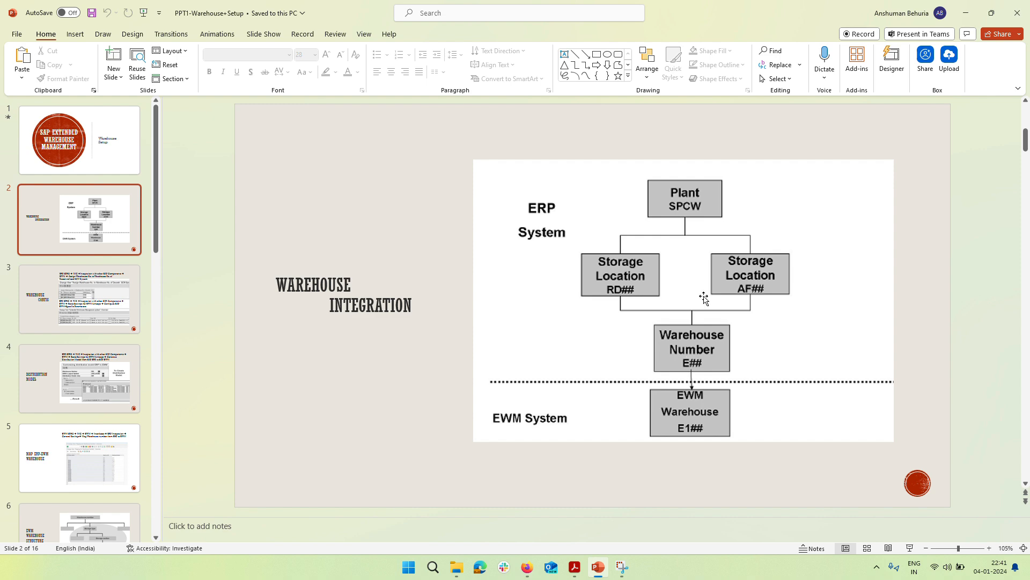
key(alt+Tab)
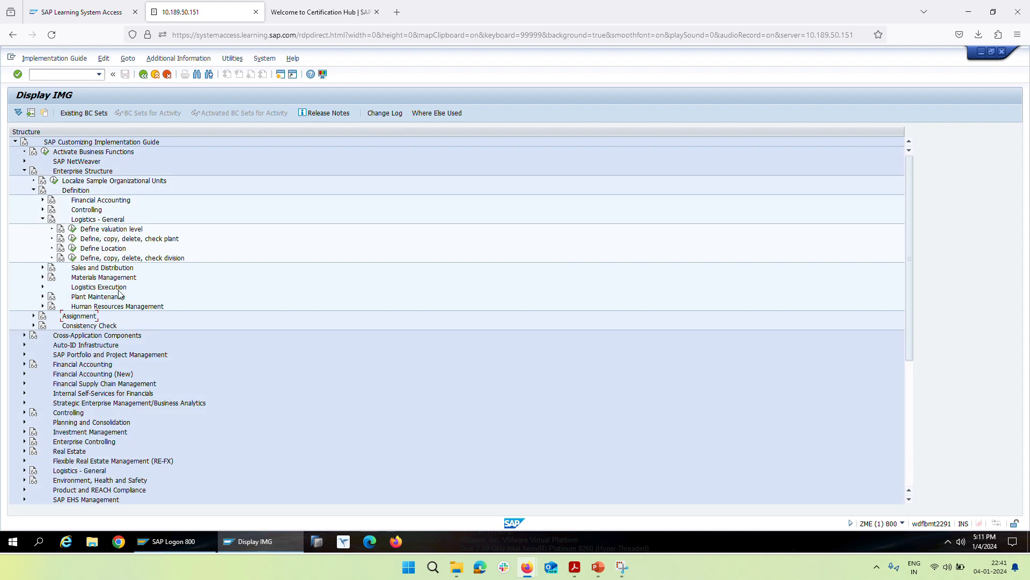
click(43, 219)
click(72, 239)
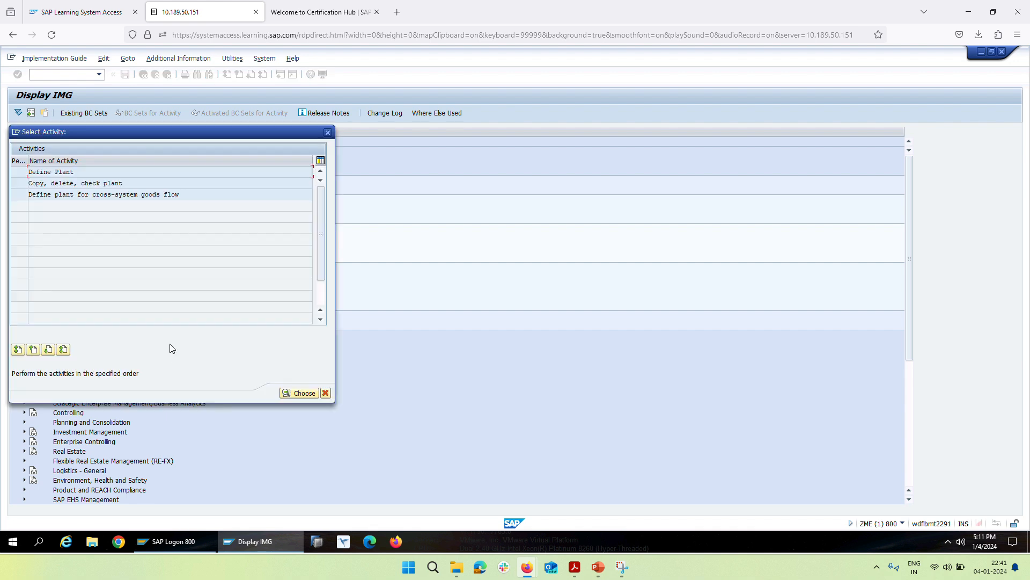
double_click(43, 171)
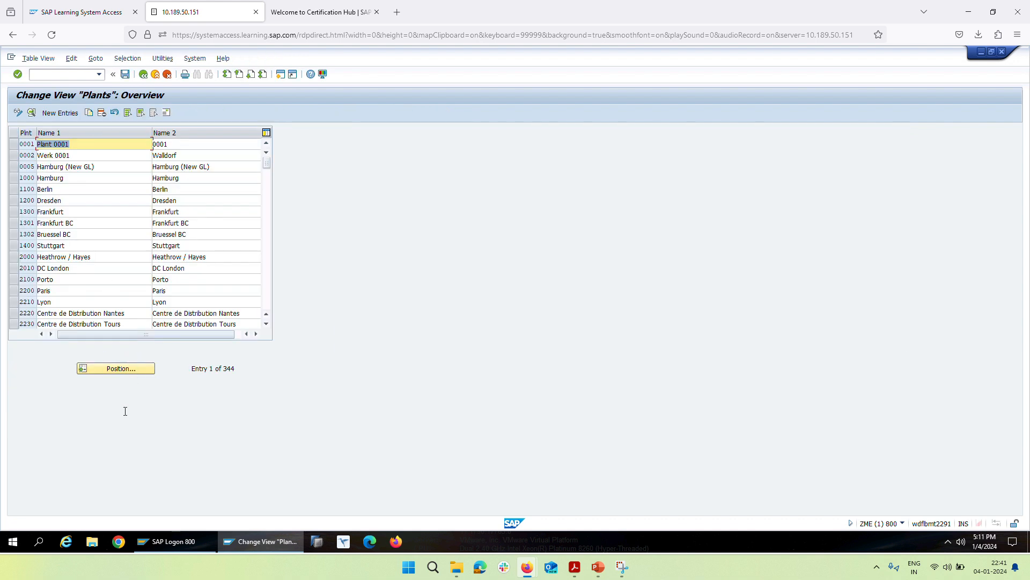
- Position the Plants overview at plant SPCW and select its row
click(124, 368)
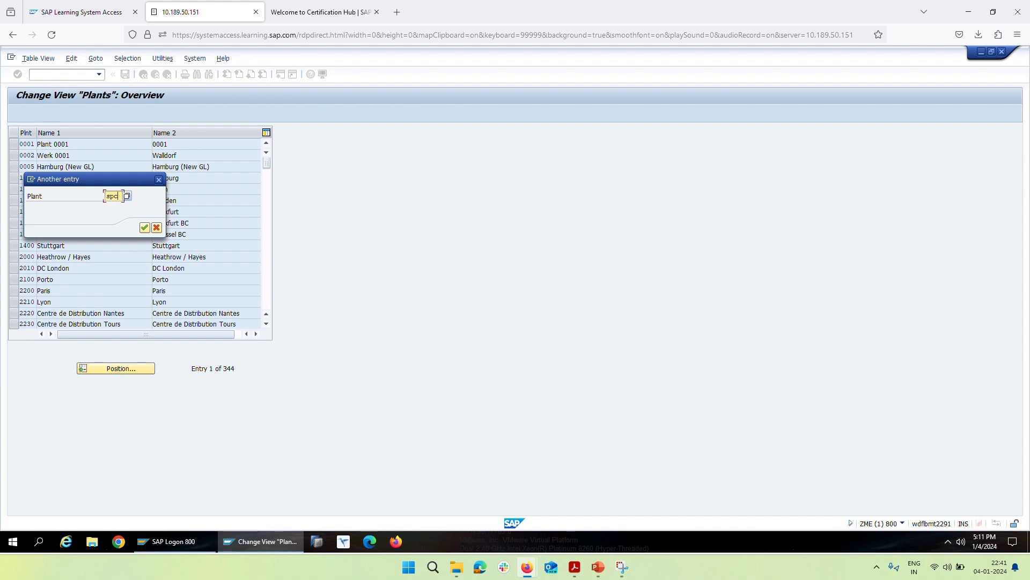
key(Return)
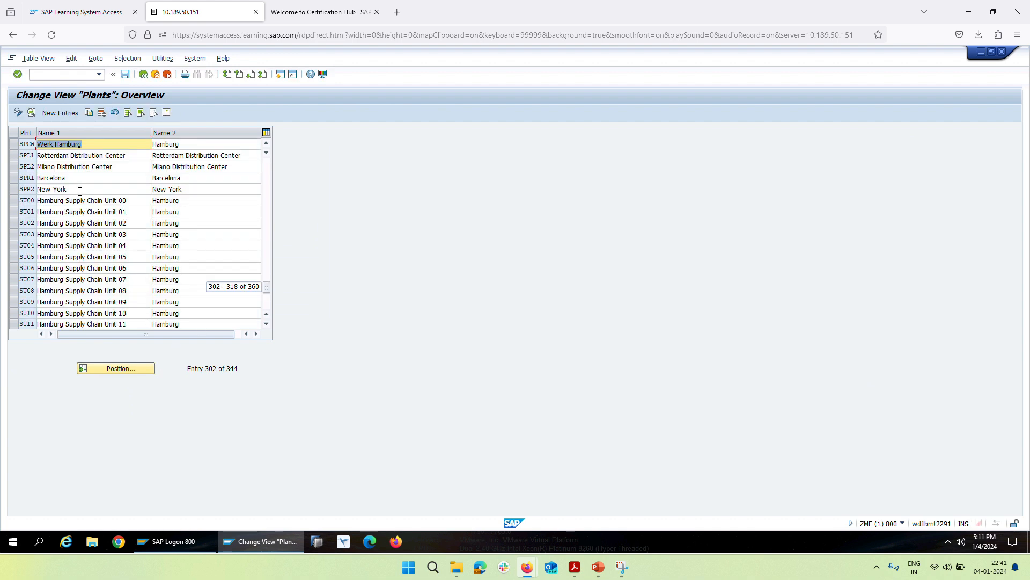
click(12, 145)
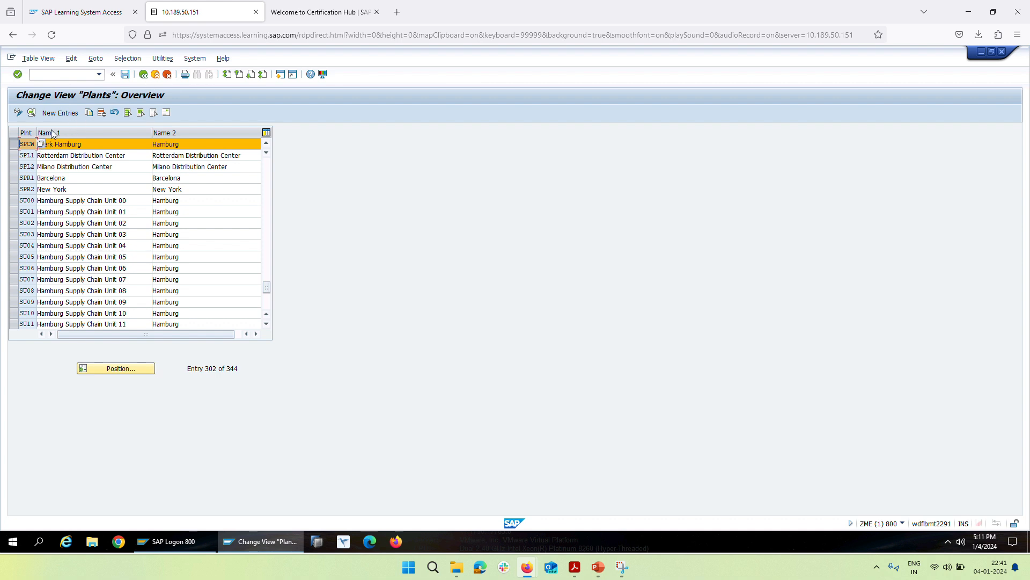
- Leave the Plants overview, open the Copy, delete, check plant activity and copy plant 1000 to SCWM
click(143, 75)
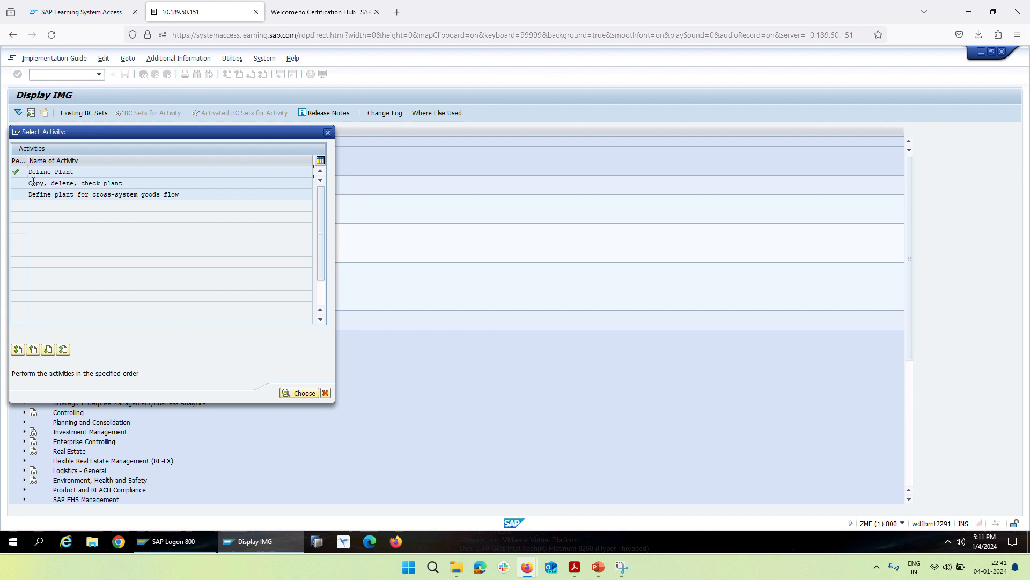
double_click(93, 183)
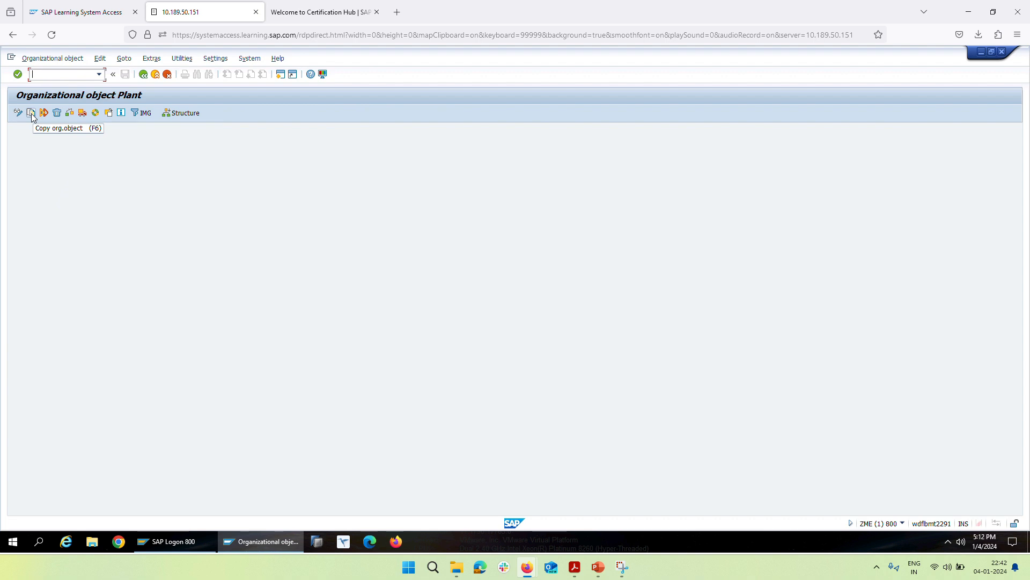
click(31, 113)
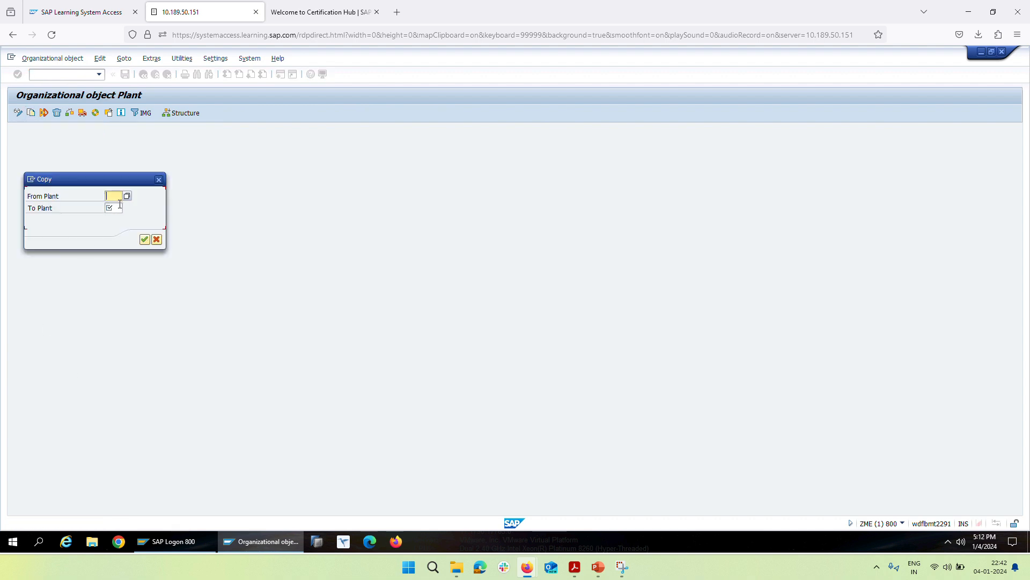
text(1000)
key(Tab)
text(scwm)
key(Return)
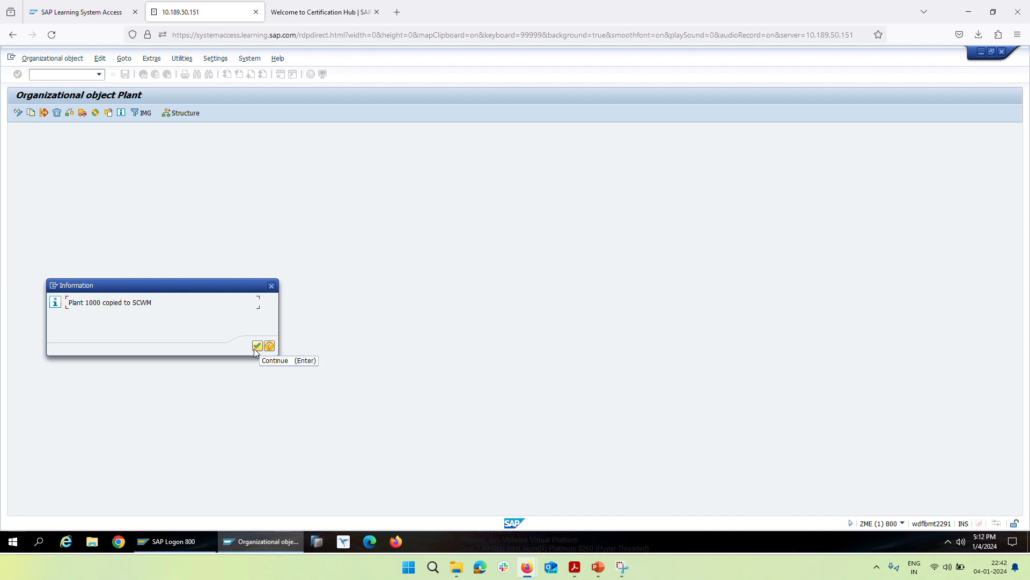
click(257, 346)
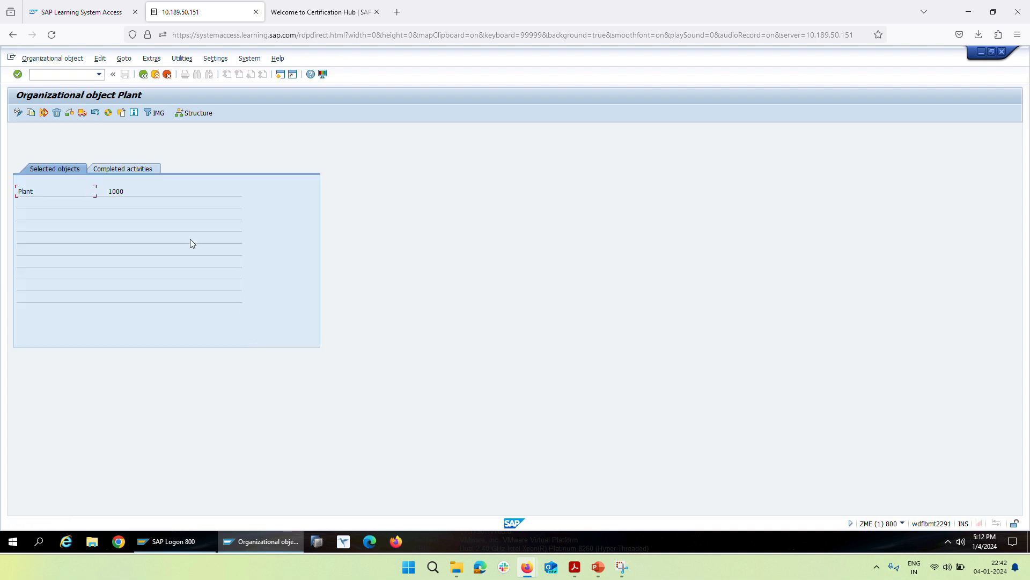
- Return to the Define Plant activity, position the Plants overview at SP and select the SPCW row
click(143, 74)
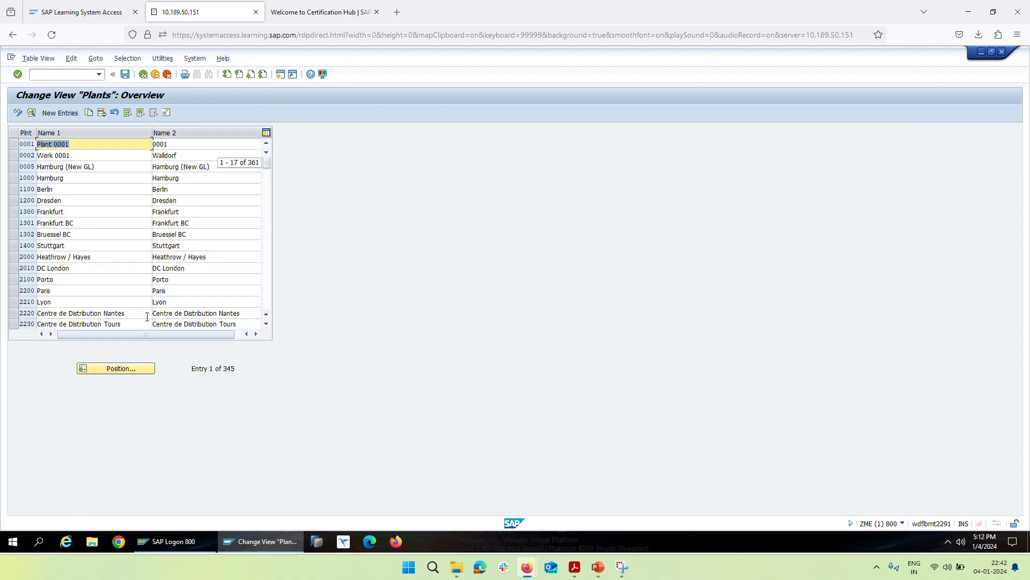
click(127, 366)
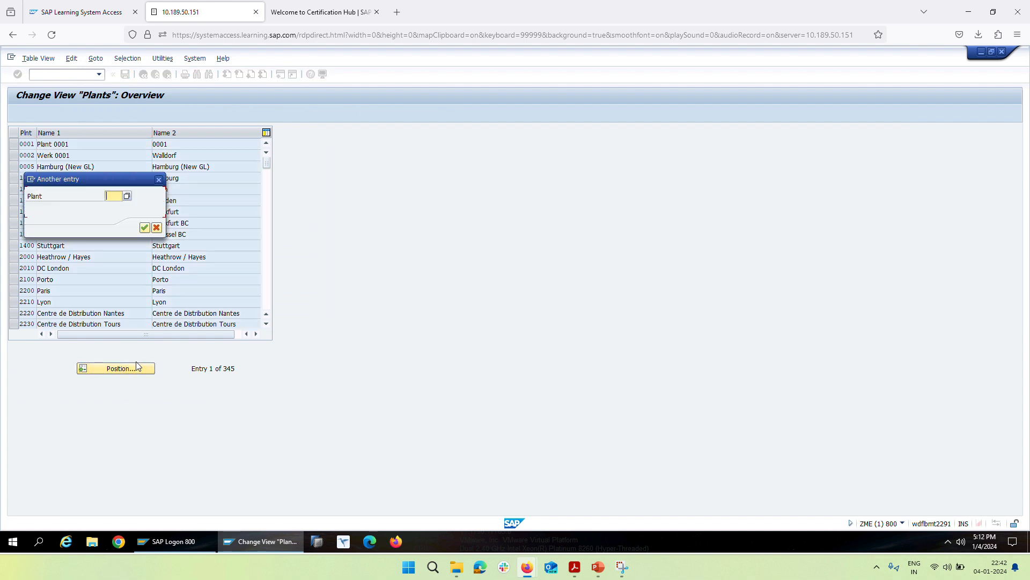
text(sp)
key(Return)
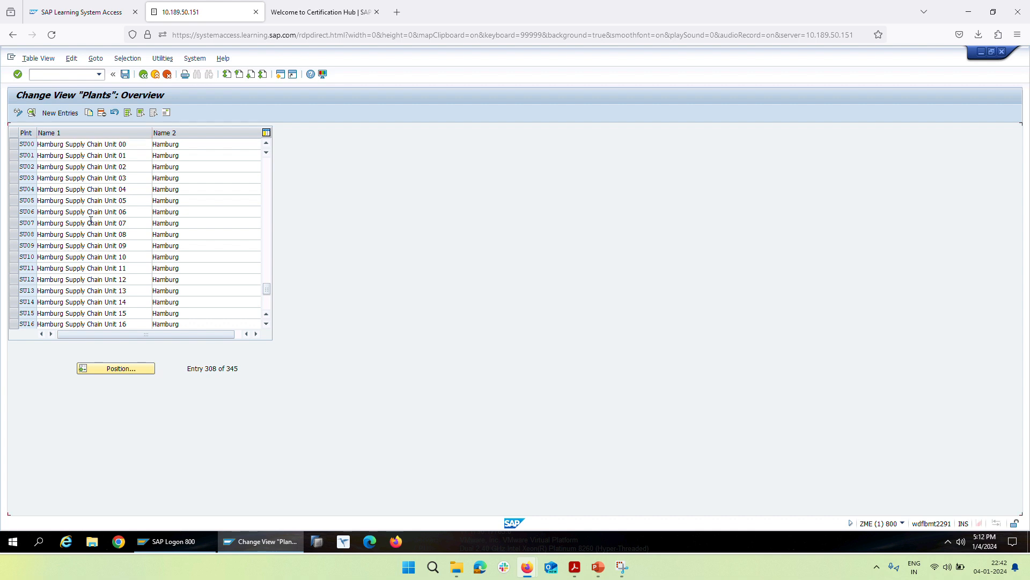
scroll(90, 221, up, 1)
scroll(91, 224, up, 1)
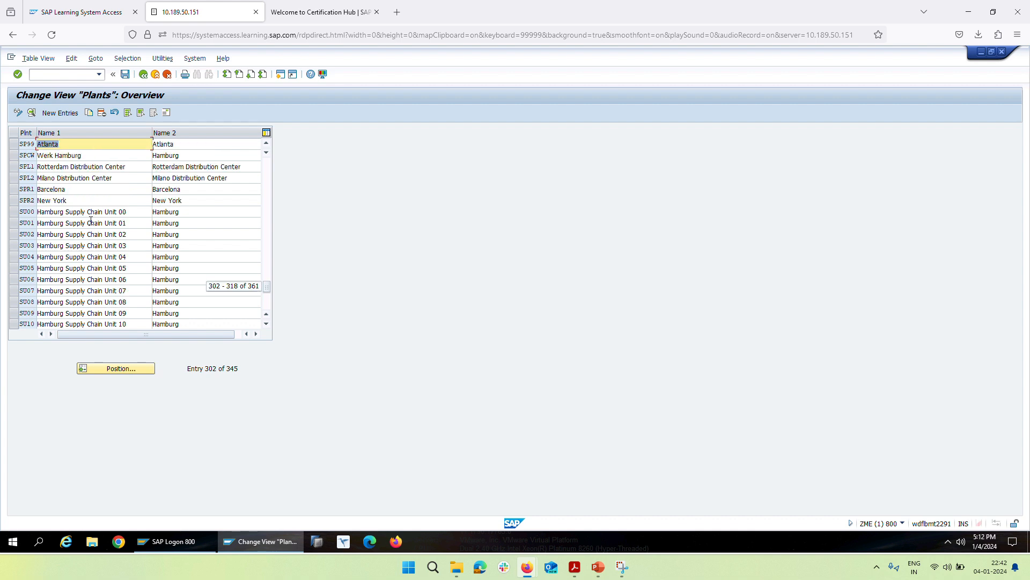
click(15, 157)
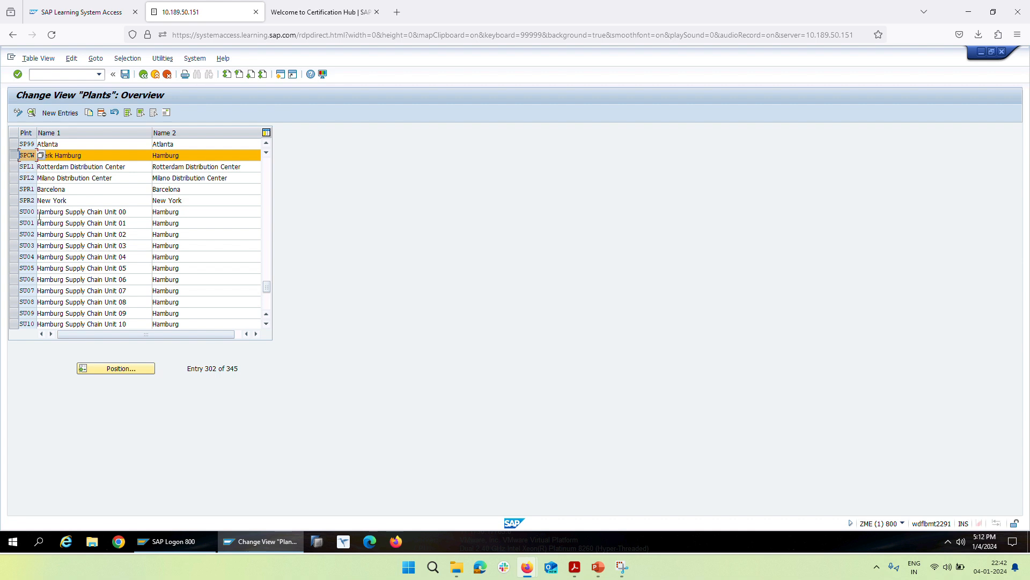
scroll(39, 215, up, 1)
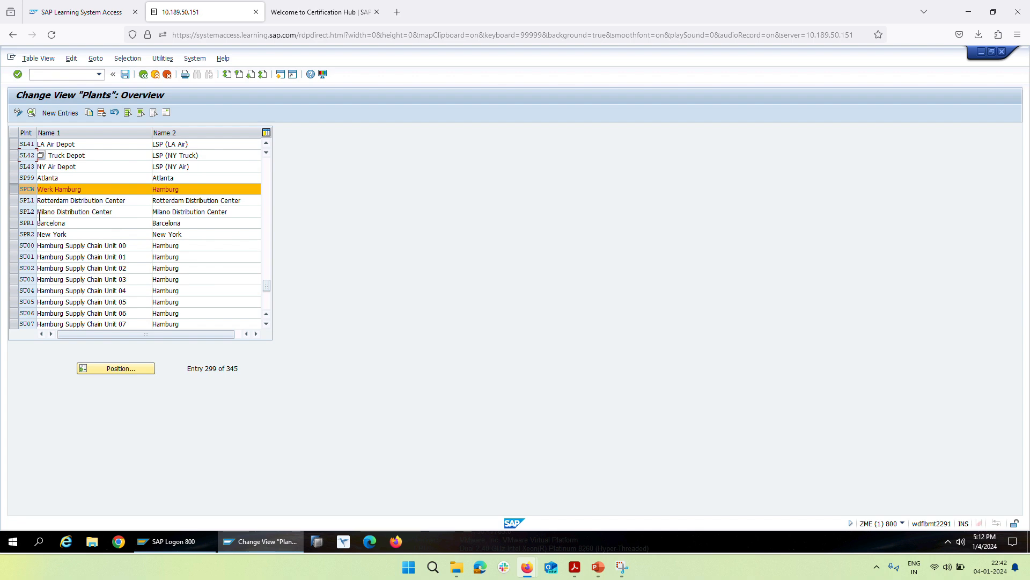
- Check the Warehouse Integration slide in PowerPoint, and in SAP look through the whole Plants overview for the copied plant
key(alt+Tab)
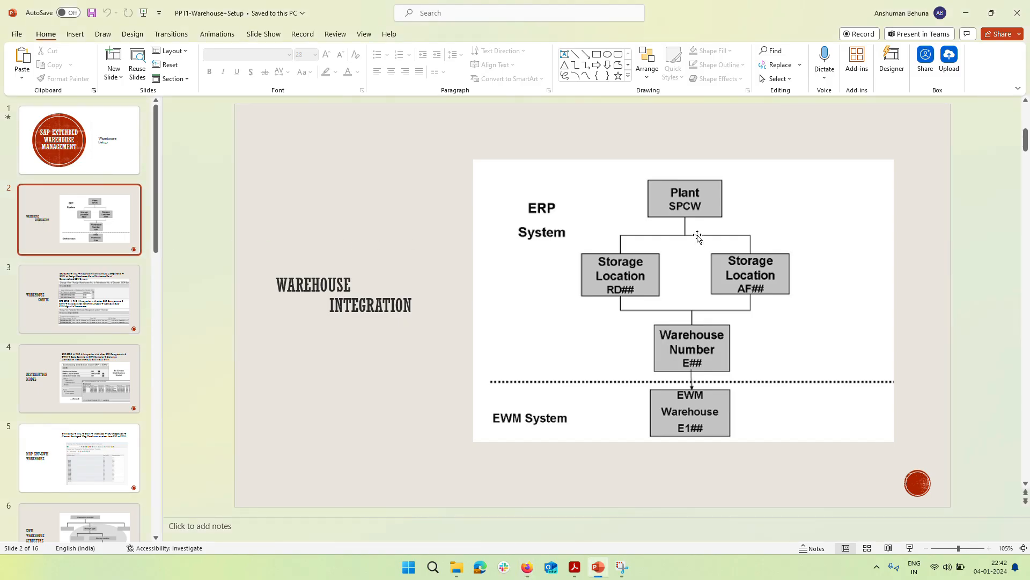
key(alt+Tab)
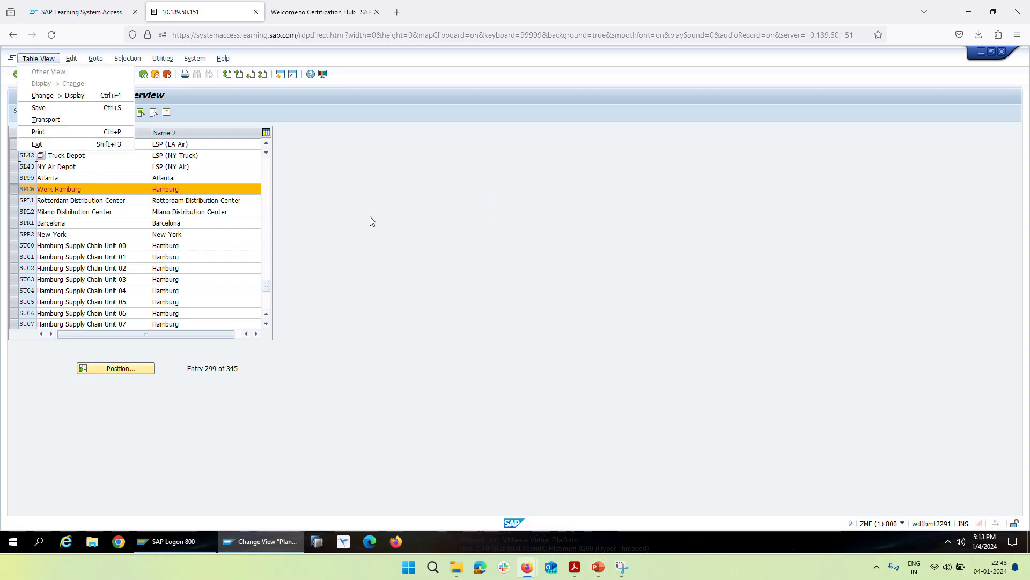
click(304, 223)
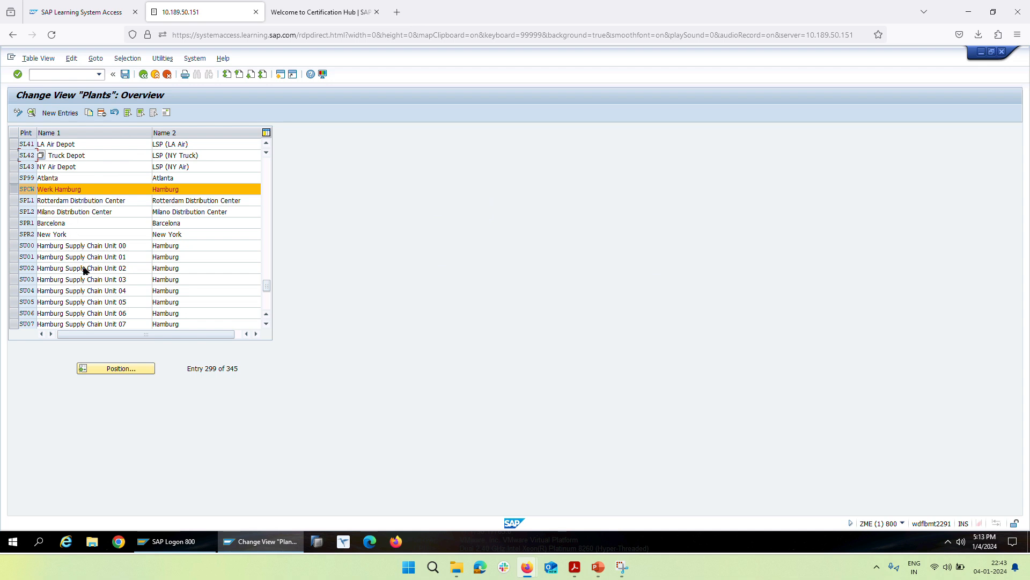
scroll(83, 267, down, 9)
scroll(83, 270, down, 2)
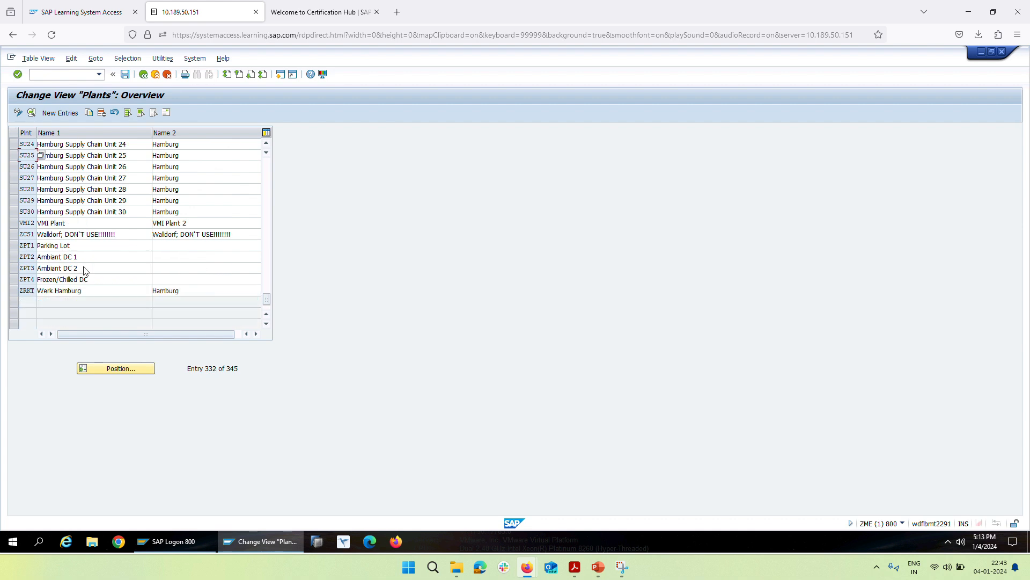
scroll(84, 267, up, 11)
scroll(84, 270, up, 20)
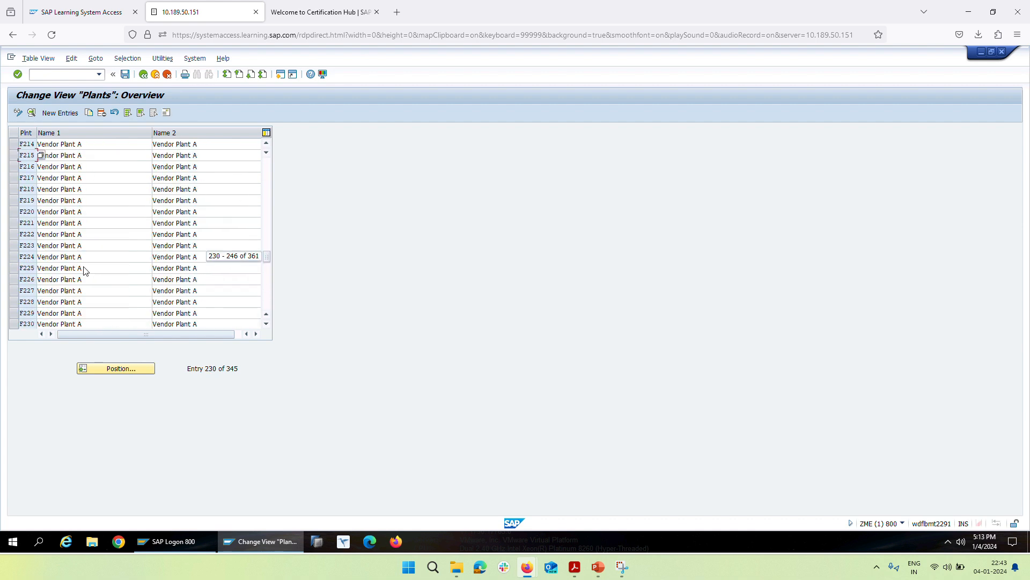
scroll(84, 270, up, 20)
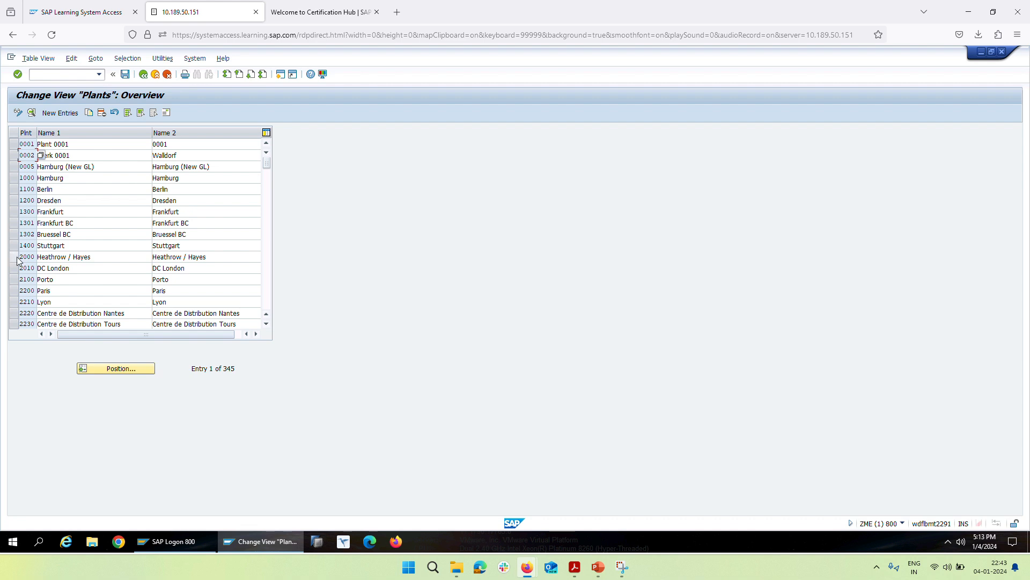
scroll(20, 263, down, 16)
scroll(20, 263, down, 20)
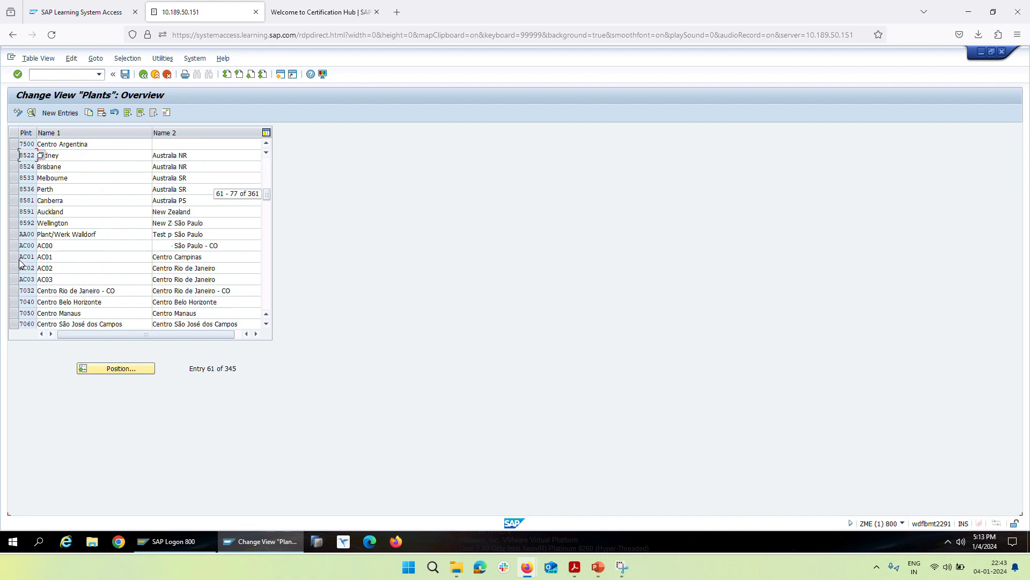
scroll(20, 263, down, 20)
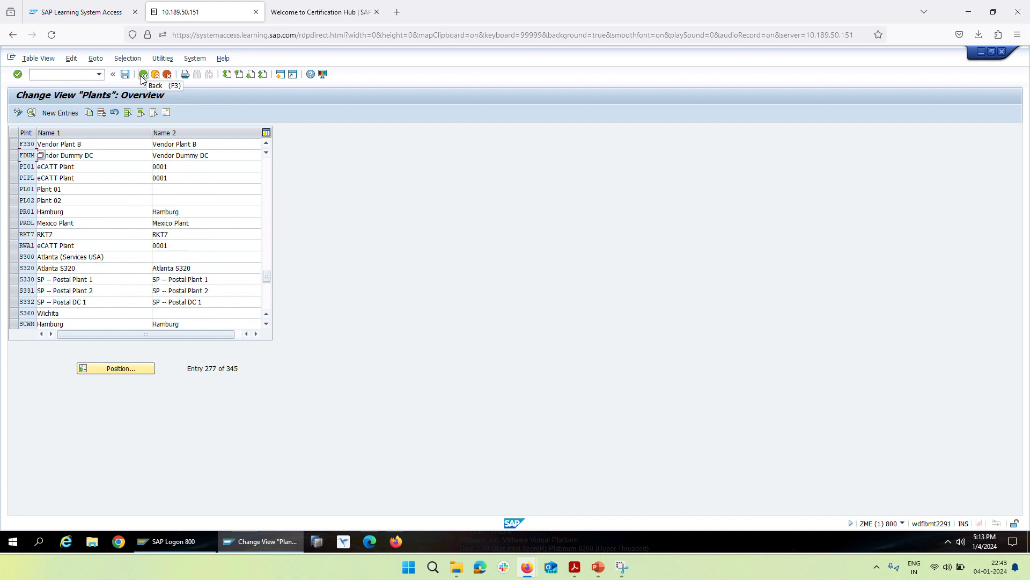
- Reopen Copy, delete, check plant, copy plant 1000 to SPWM and check the completed activities
click(142, 76)
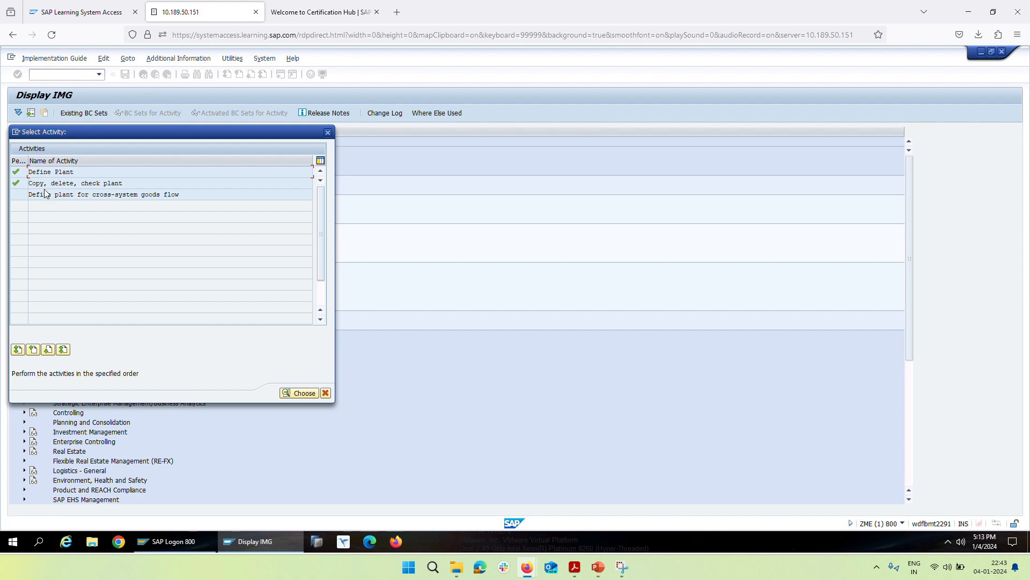
double_click(53, 183)
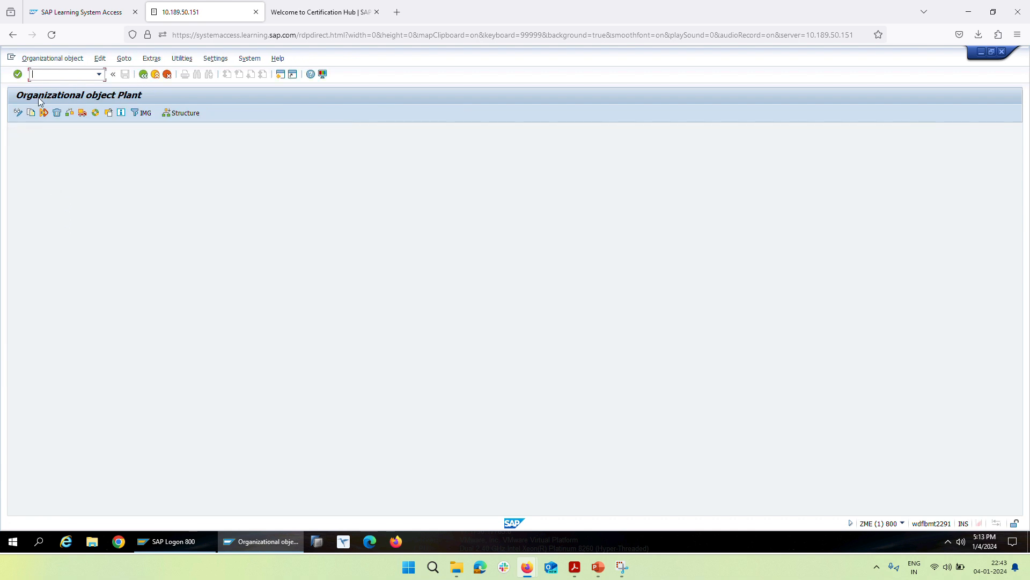
click(31, 113)
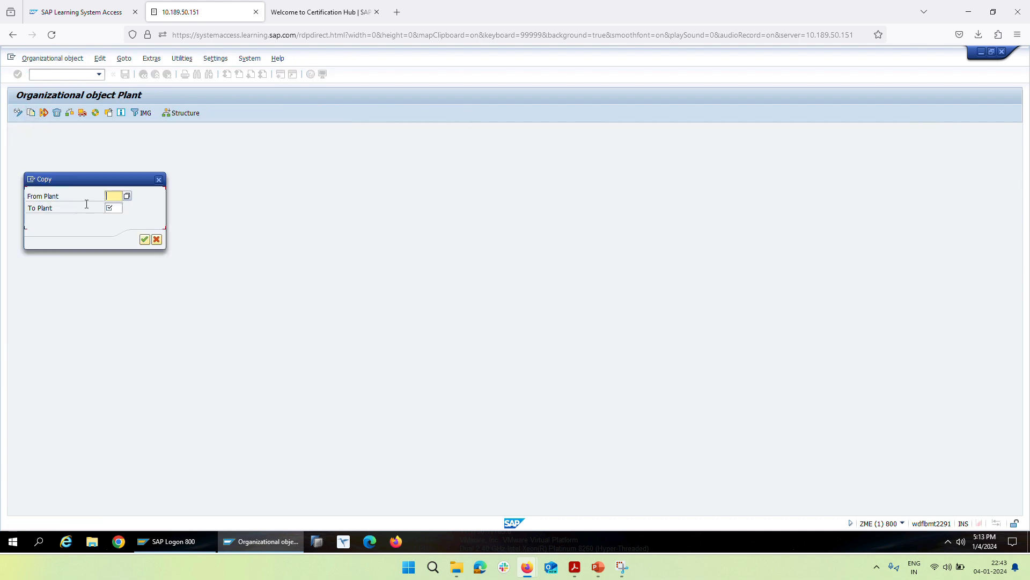
click(113, 197)
click(116, 215)
click(115, 208)
click(117, 219)
click(145, 239)
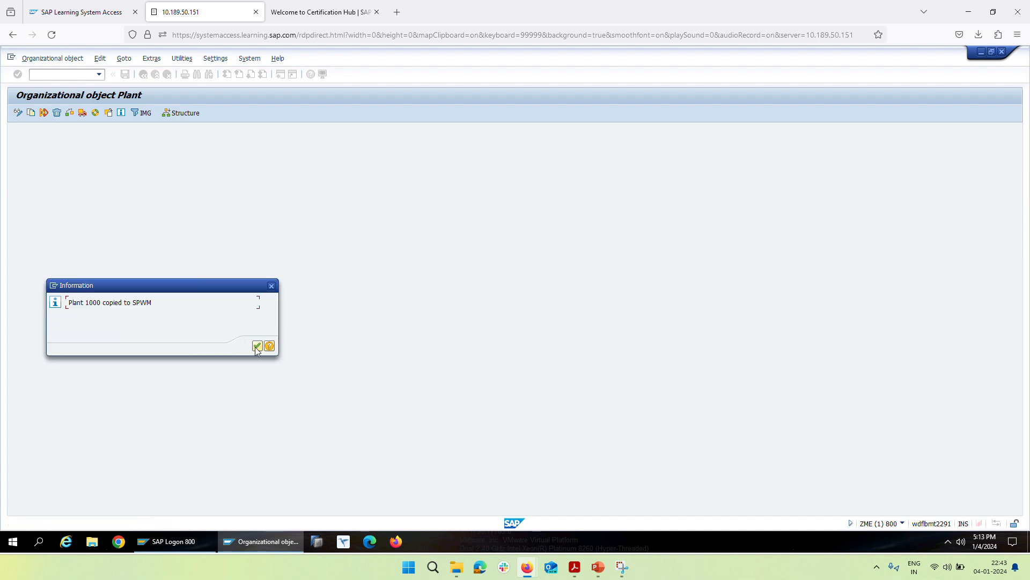
click(257, 346)
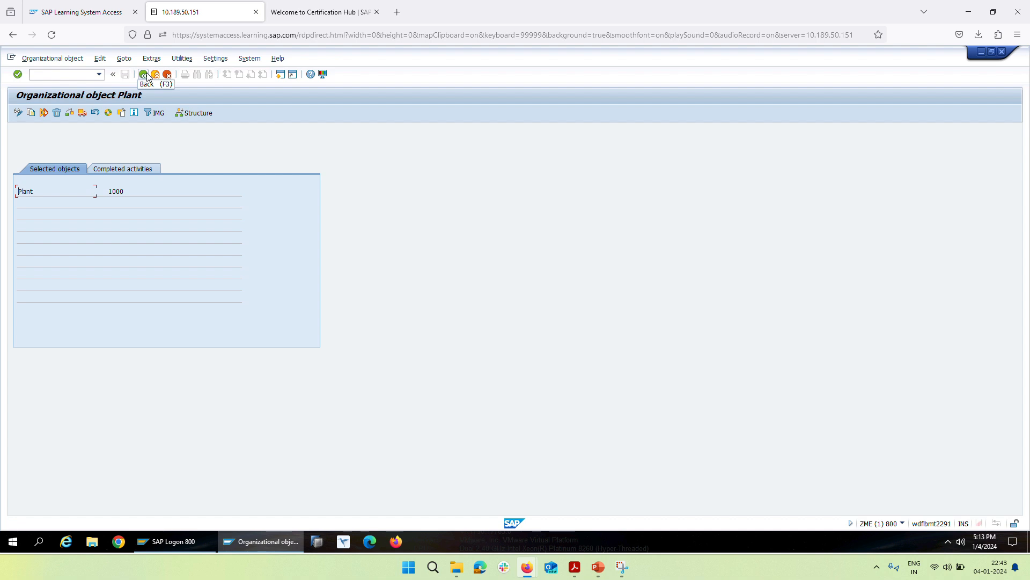
click(106, 172)
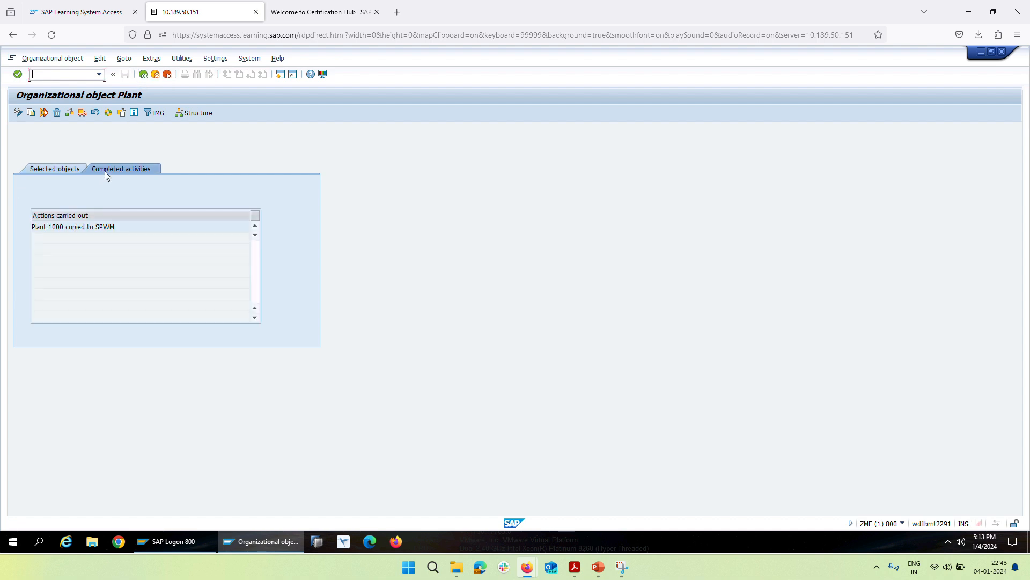
double_click(88, 227)
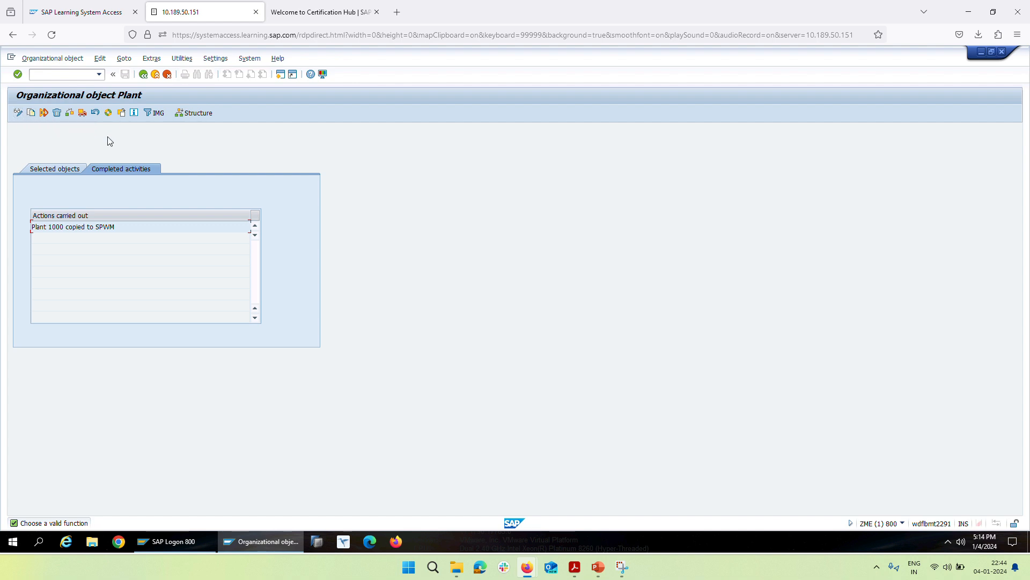
- Try to transport plant SPWM, cancel at the customizing request prompt and view the selected objects
click(83, 117)
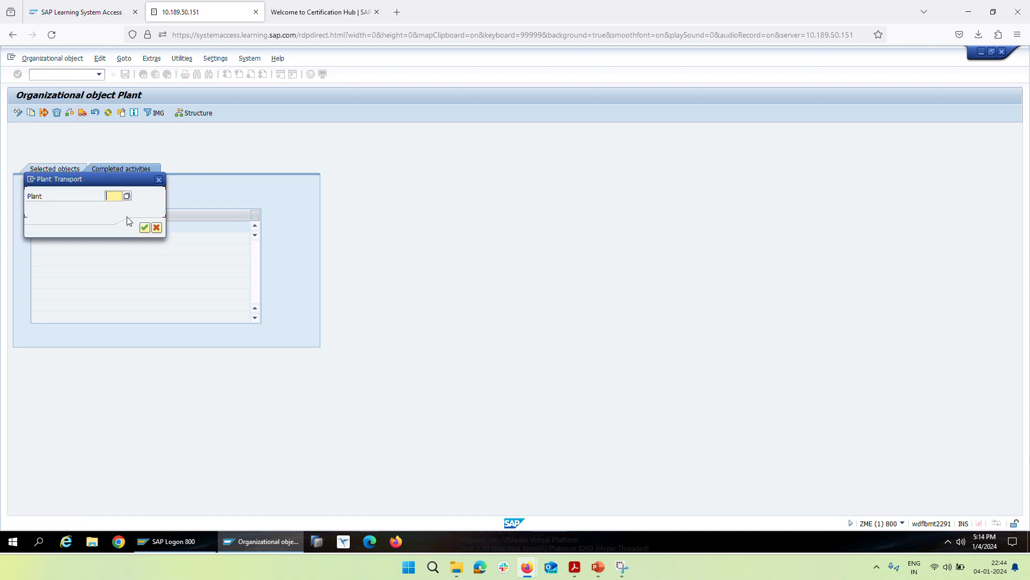
click(115, 196)
click(120, 216)
click(144, 229)
click(144, 229)
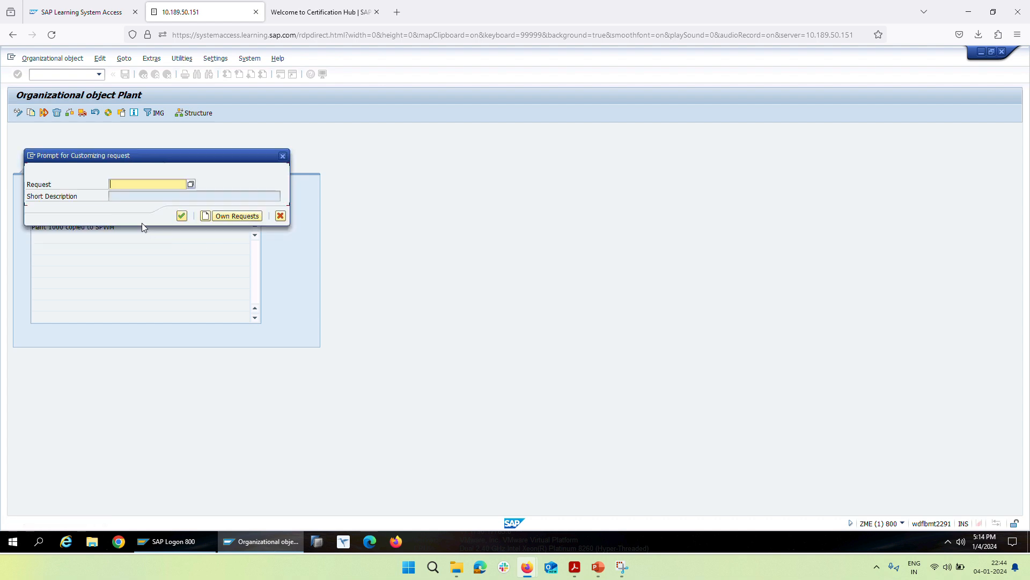
click(284, 157)
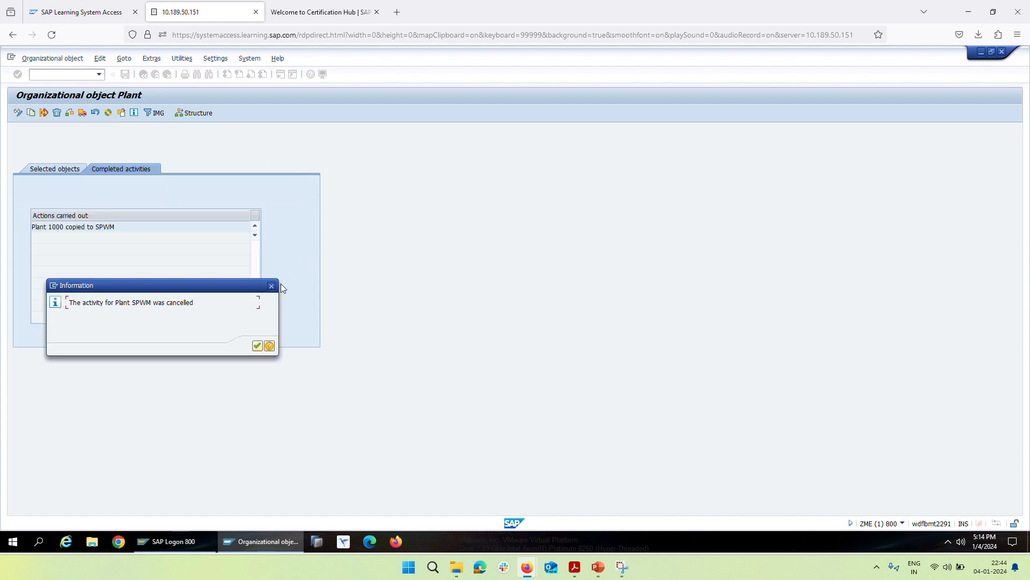
click(272, 286)
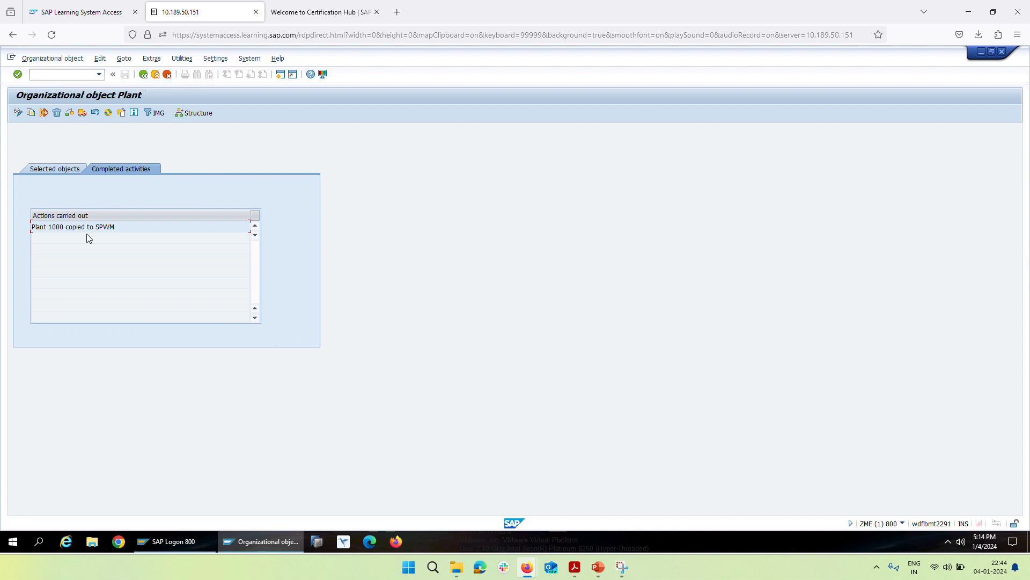
click(53, 169)
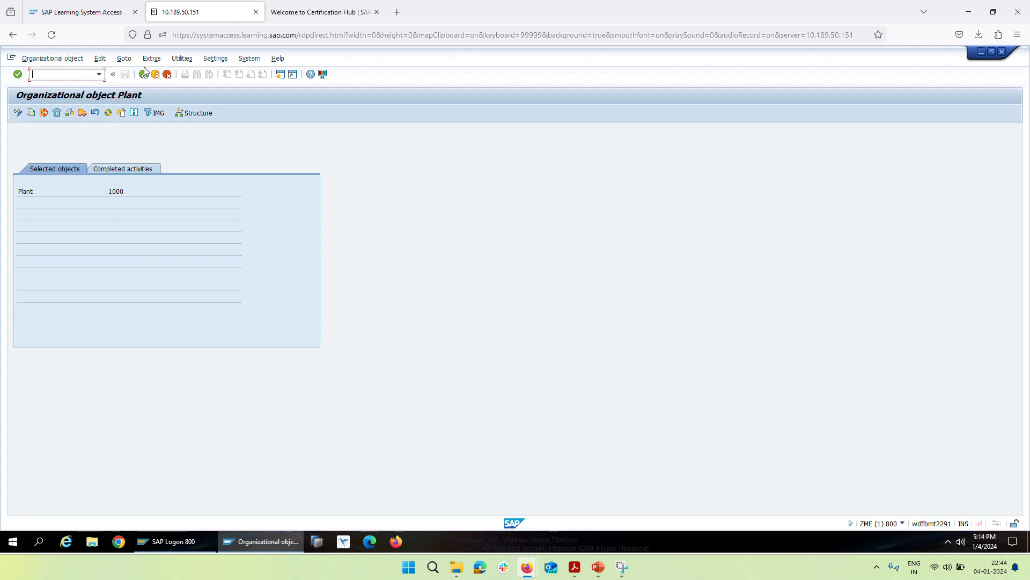
- Go back to the Define Plant activity and position the Plants overview at plant SPCW
click(144, 74)
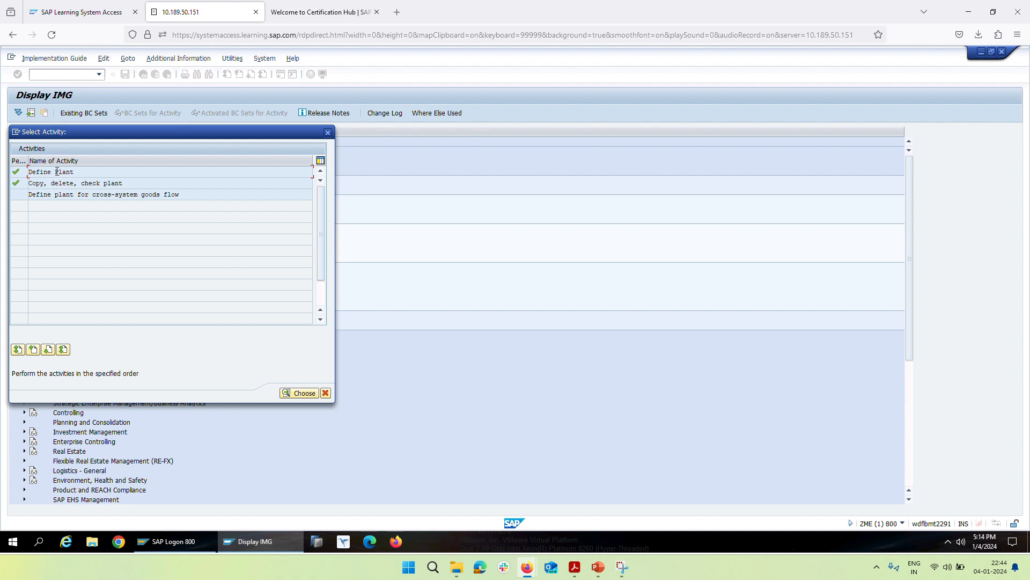
double_click(57, 171)
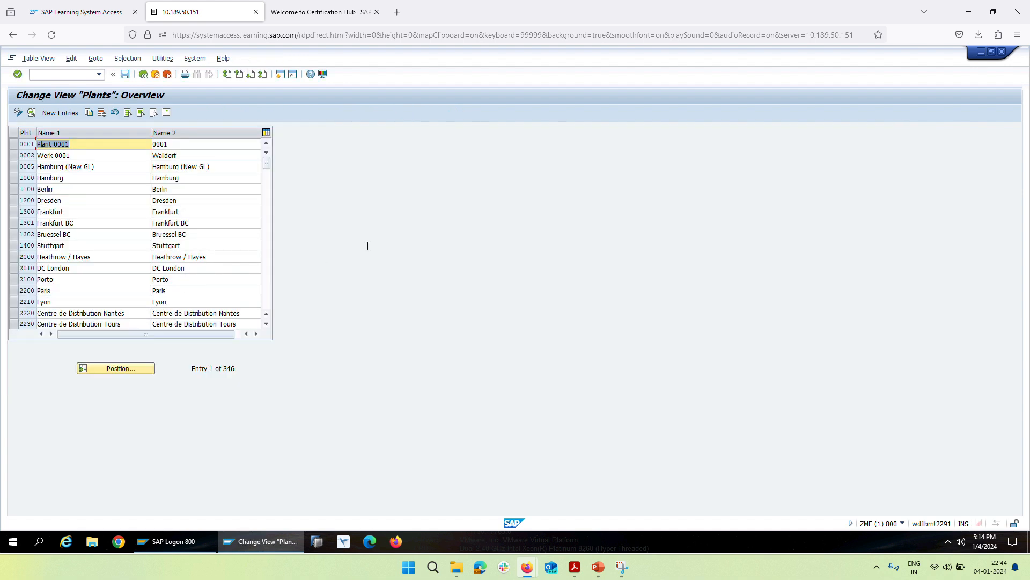
click(107, 368)
text(spcw)
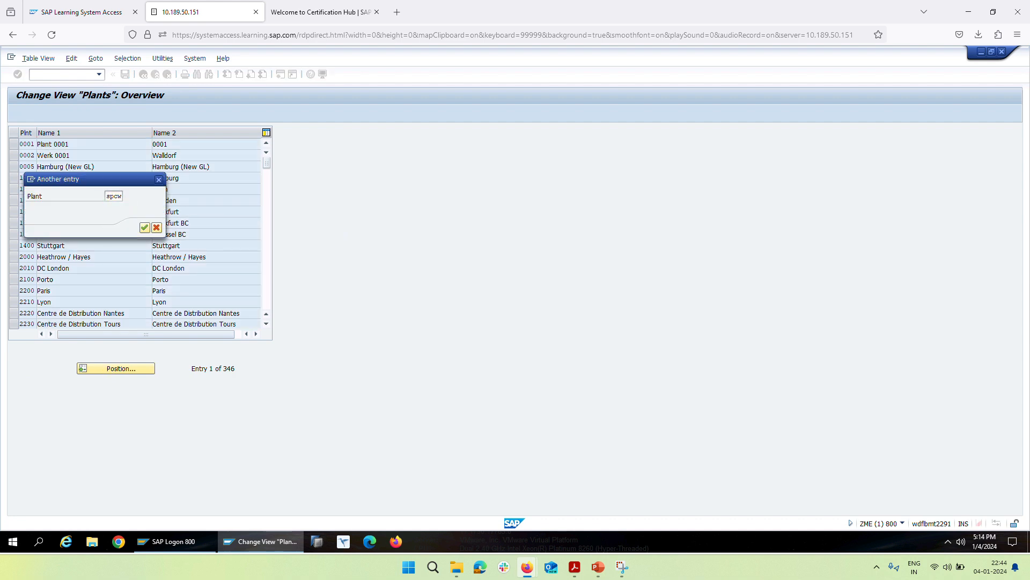
key(Return)
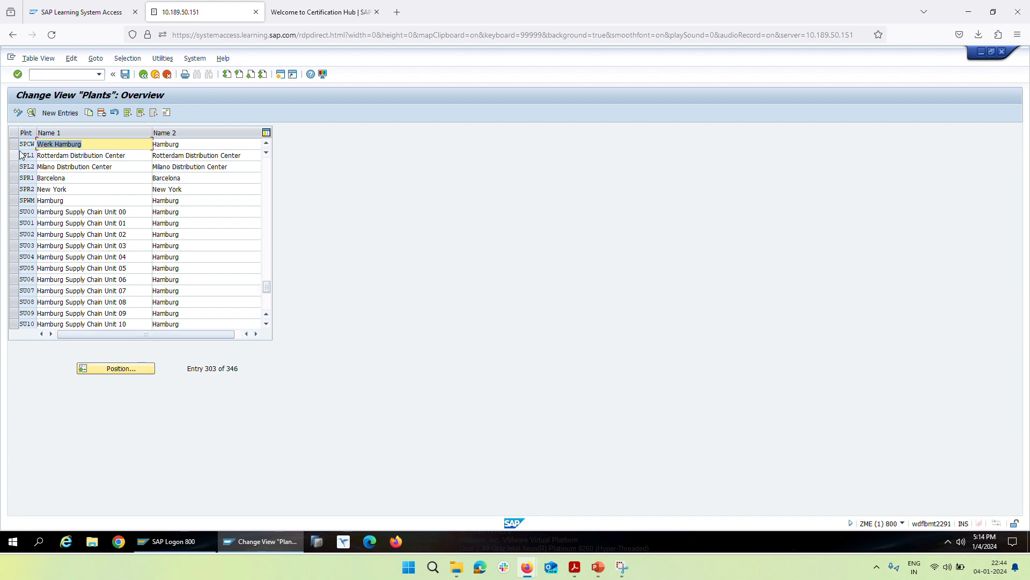
- Check plant SPWM's names in the Plants overview, view its detail record, and return to the overview
click(27, 201)
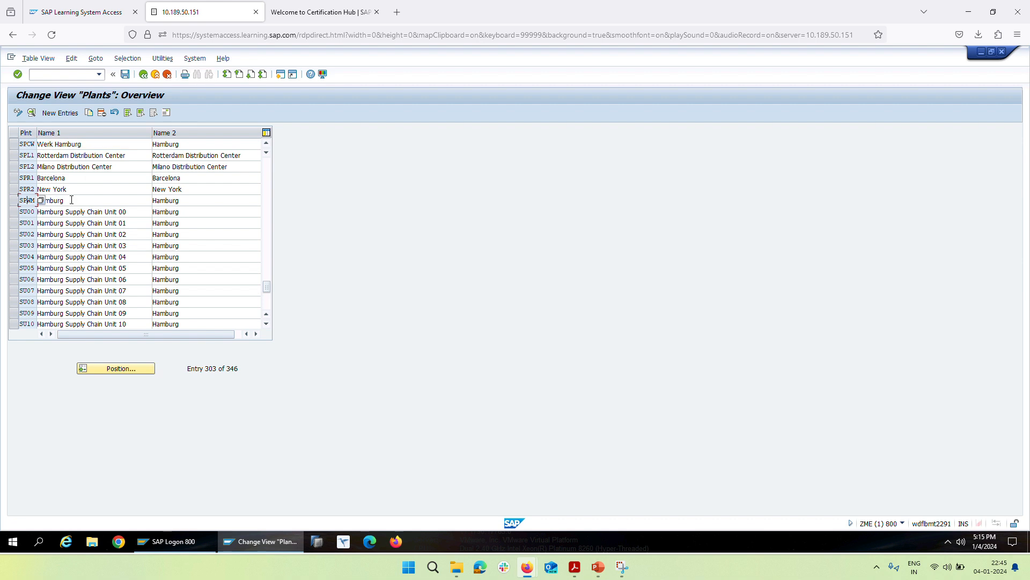
click(72, 199)
click(194, 200)
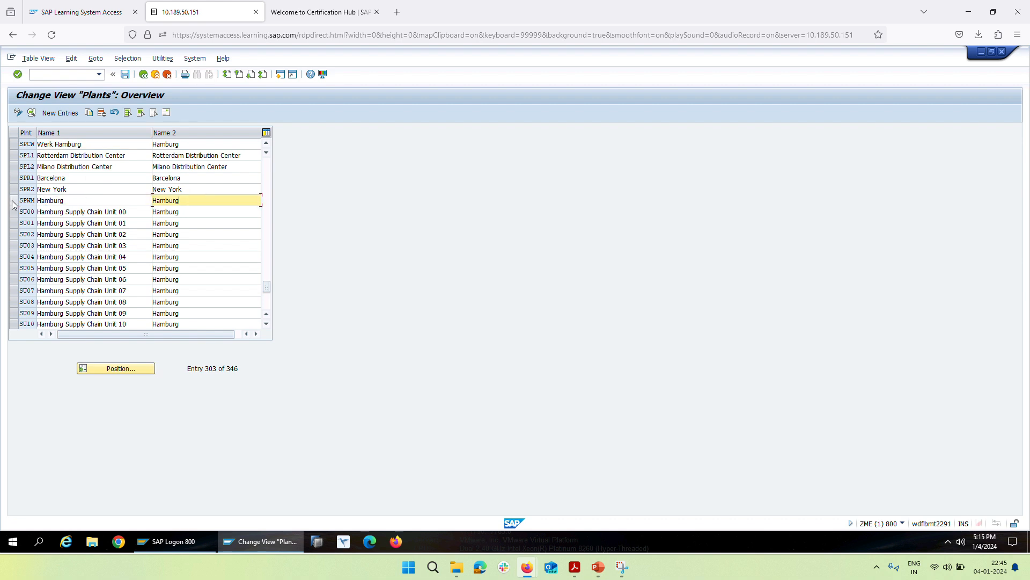
click(13, 201)
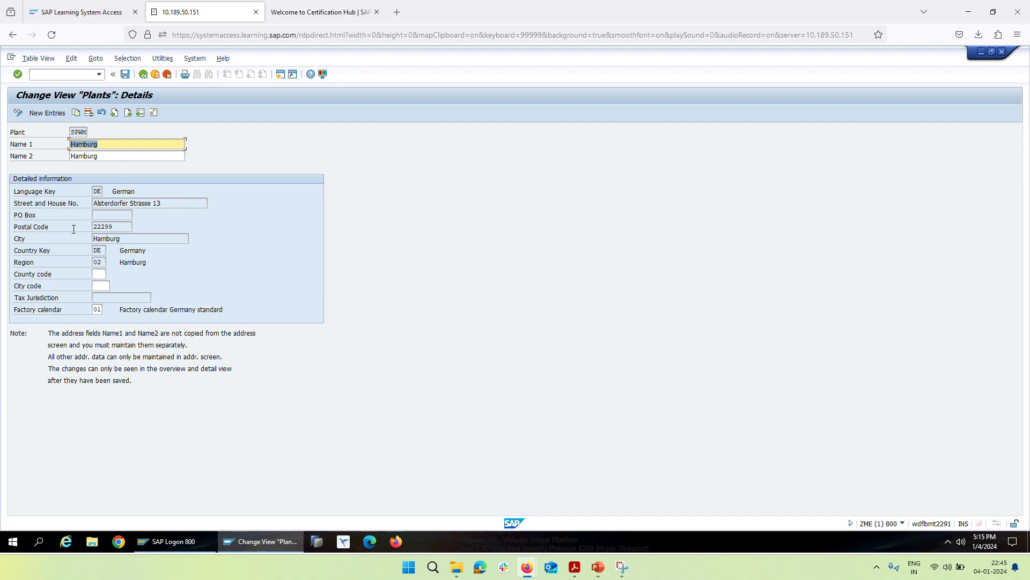
click(143, 75)
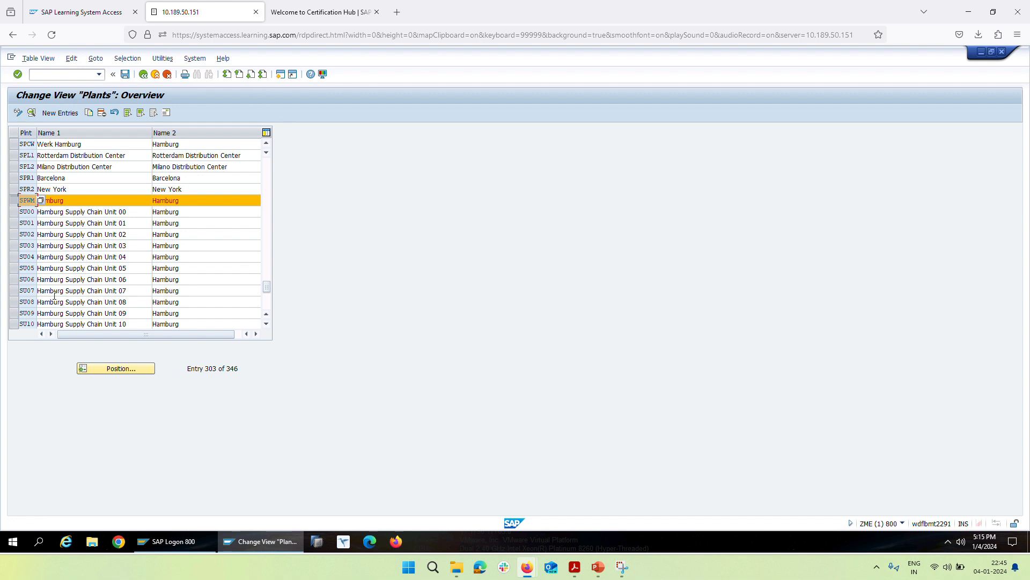
- Position the Plants overview at plant 1000 and open its detail record
click(114, 369)
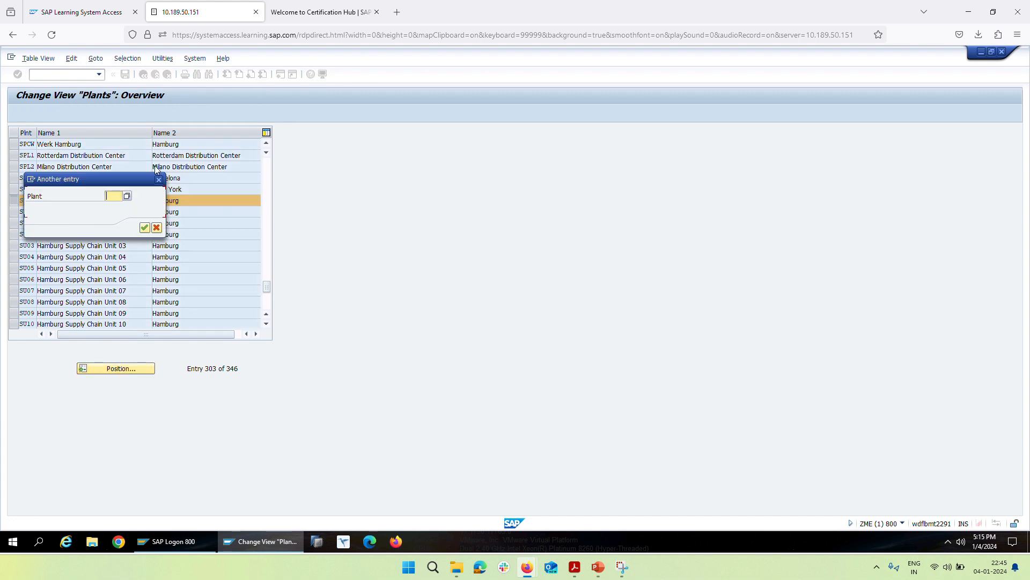
key(Escape)
click(15, 200)
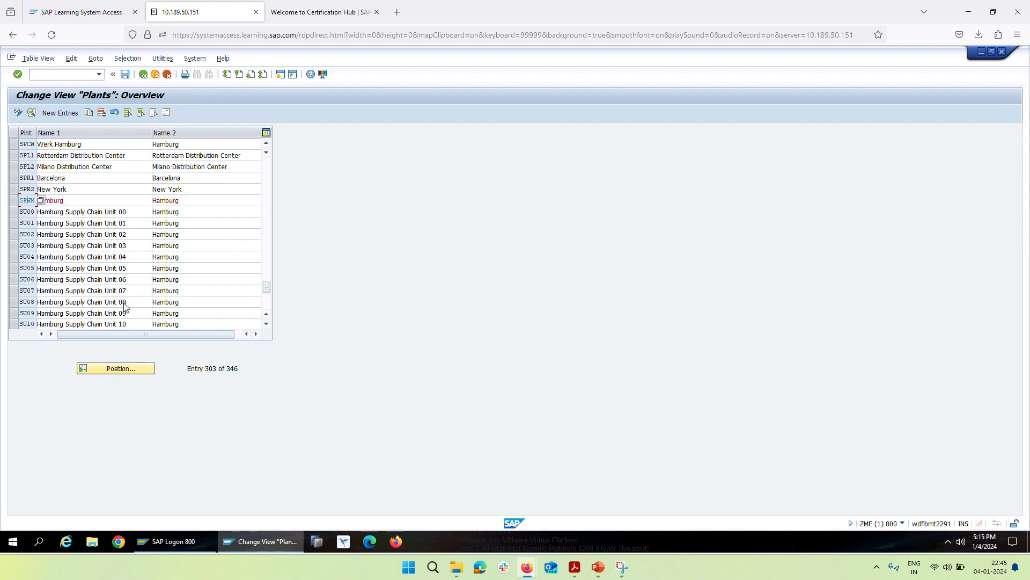
text(1000)
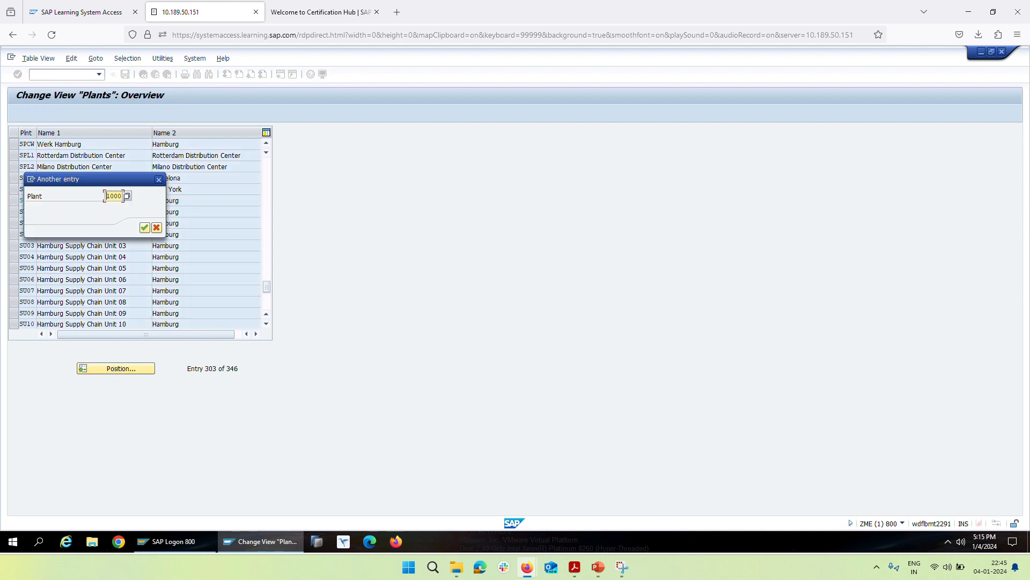
key(Return)
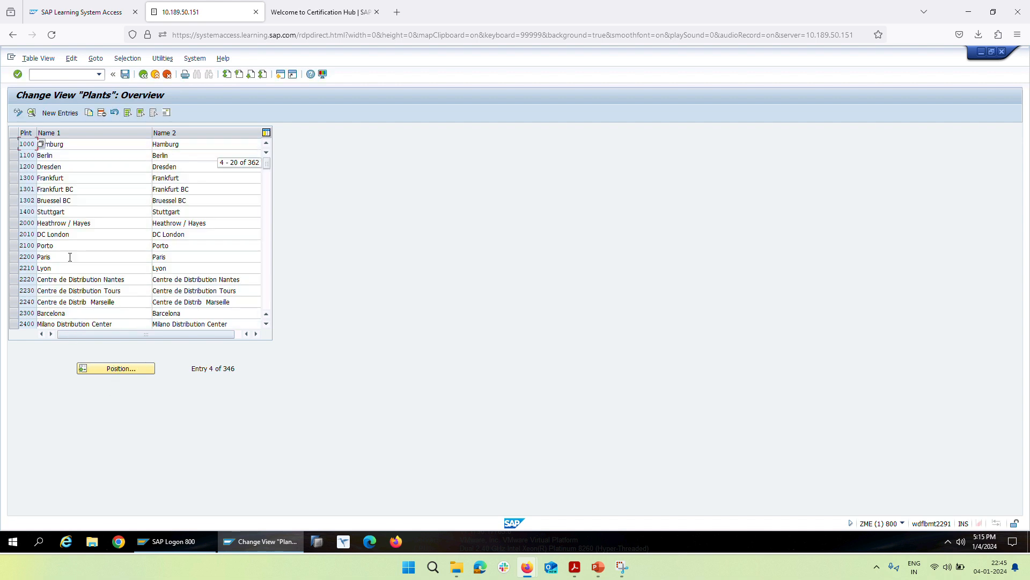
click(14, 144)
click(32, 113)
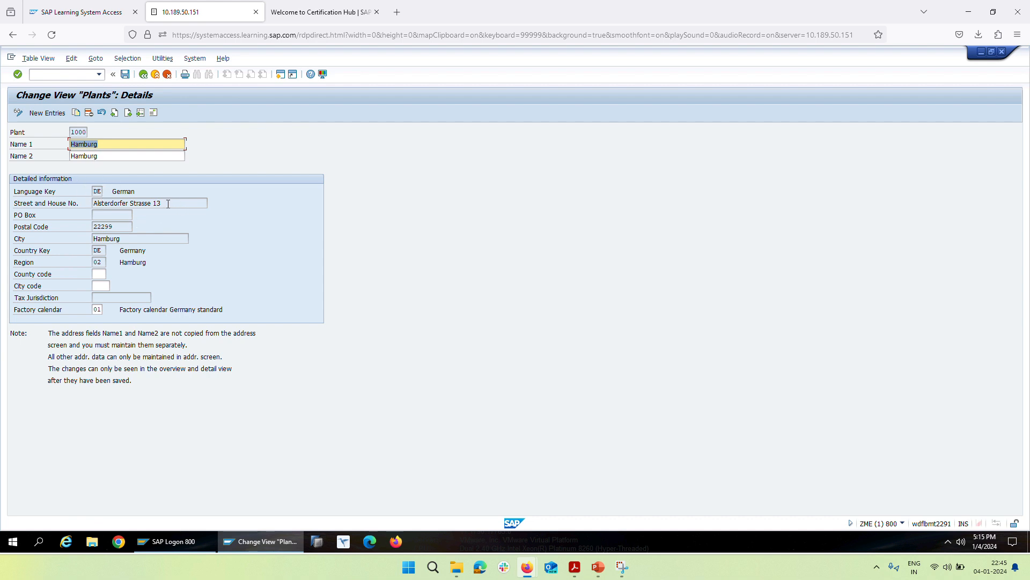
- Examine plant 1000's street, postal code, city, country key and region, and return to the Plants overview
drag(168, 204, 71, 205)
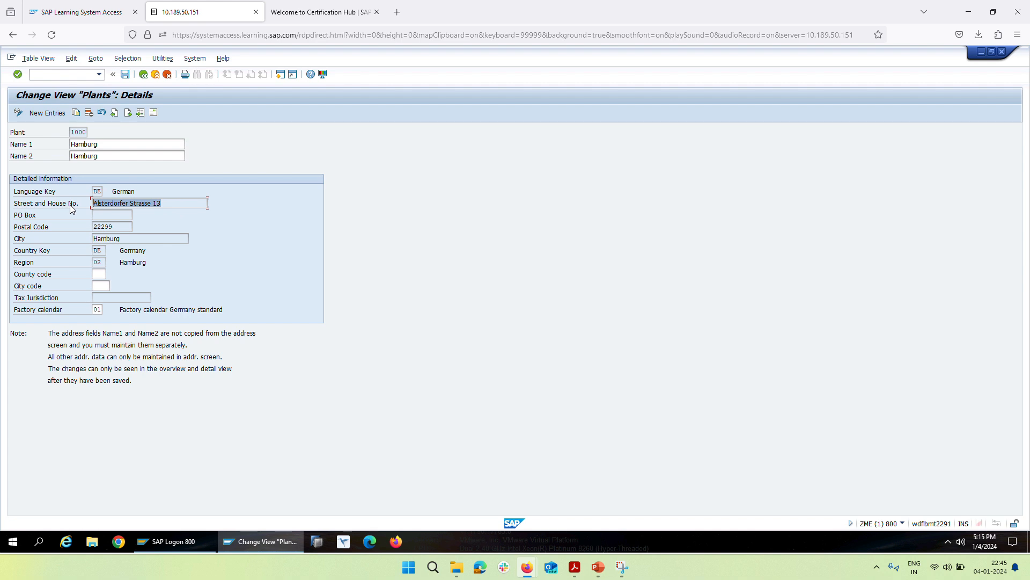
drag(117, 225, 89, 251)
click(100, 251)
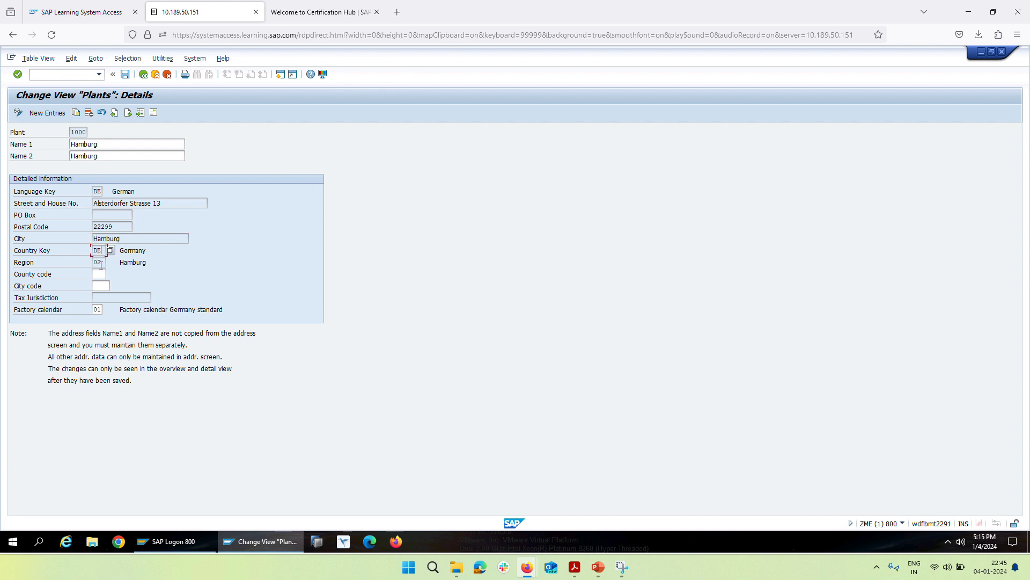
click(101, 264)
click(143, 74)
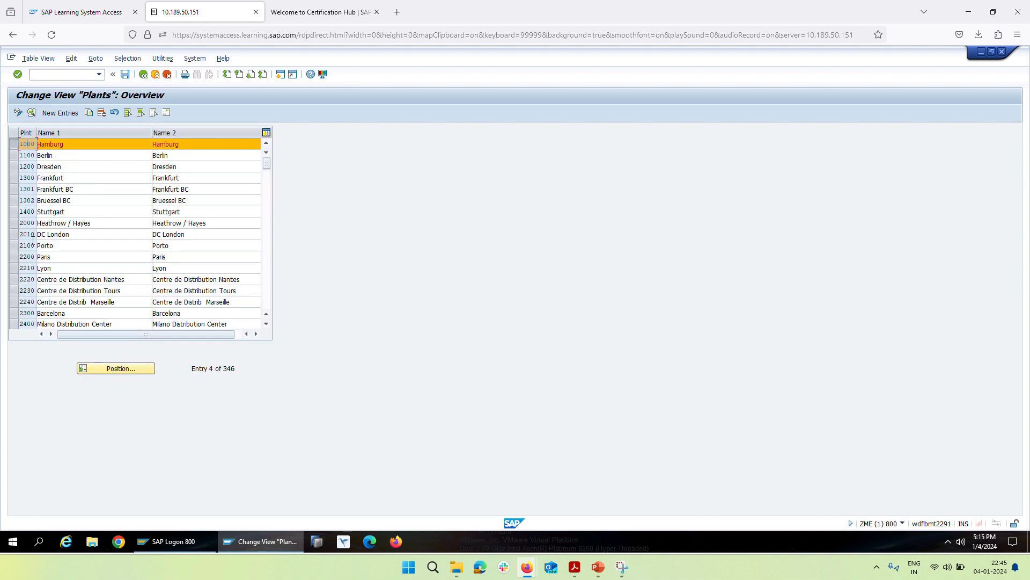
- Browse the Plants overview around plant 1000, and position the list at plant SPCW
scroll(33, 244, down, 15)
scroll(32, 244, up, 15)
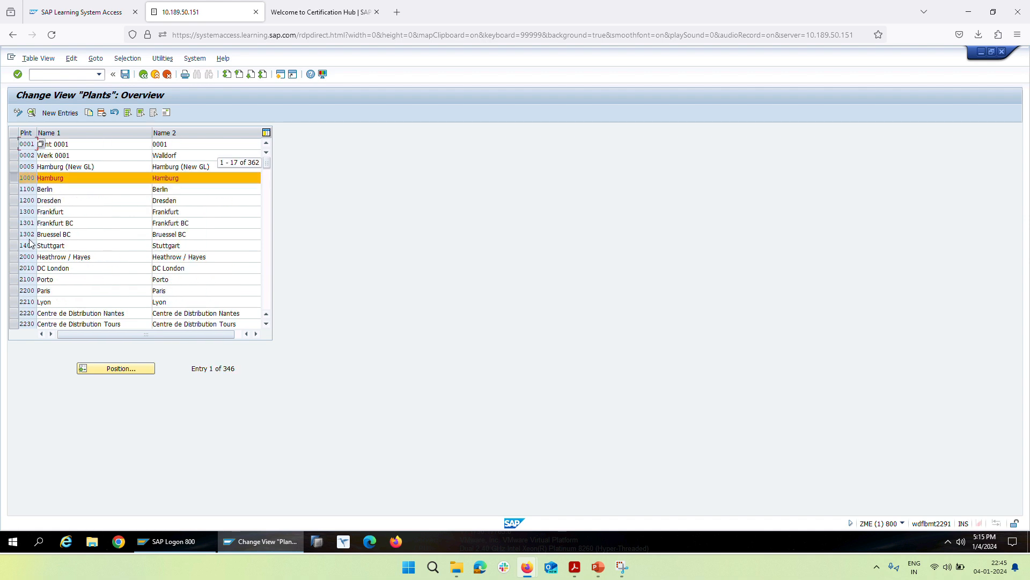
click(22, 178)
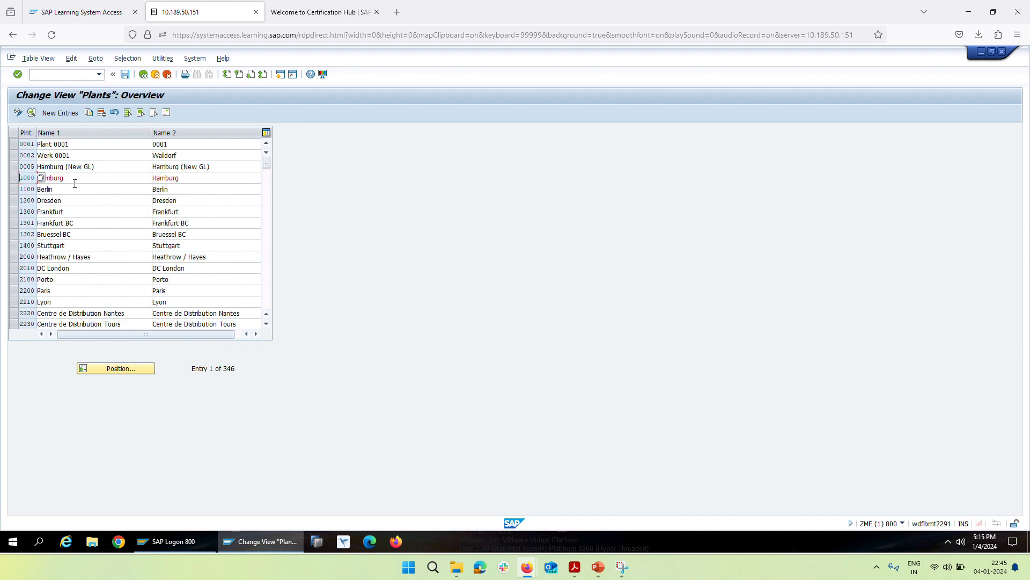
scroll(73, 263, down, 4)
scroll(73, 263, down, 13)
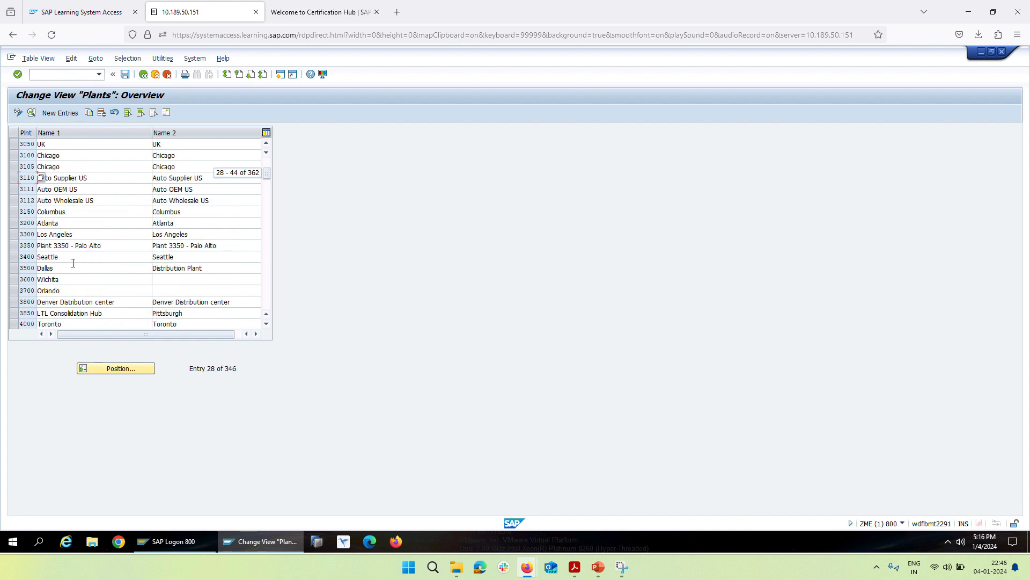
click(97, 366)
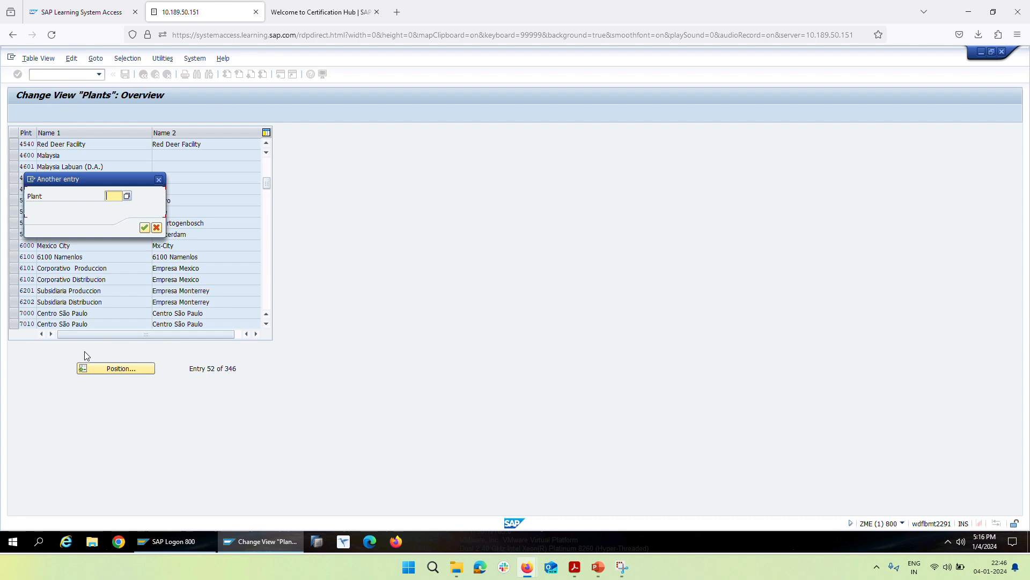
text(SP01)
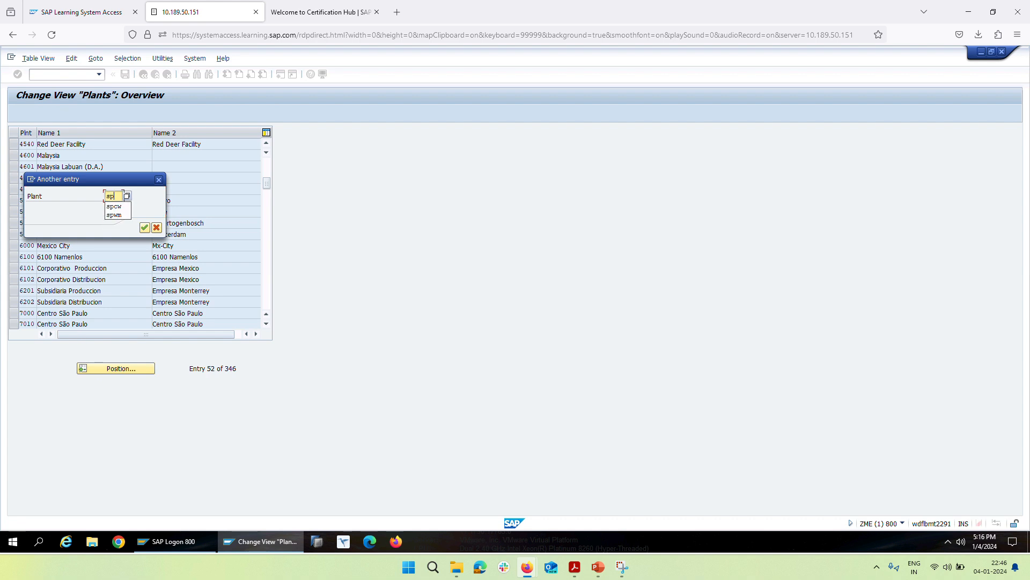
key(Return)
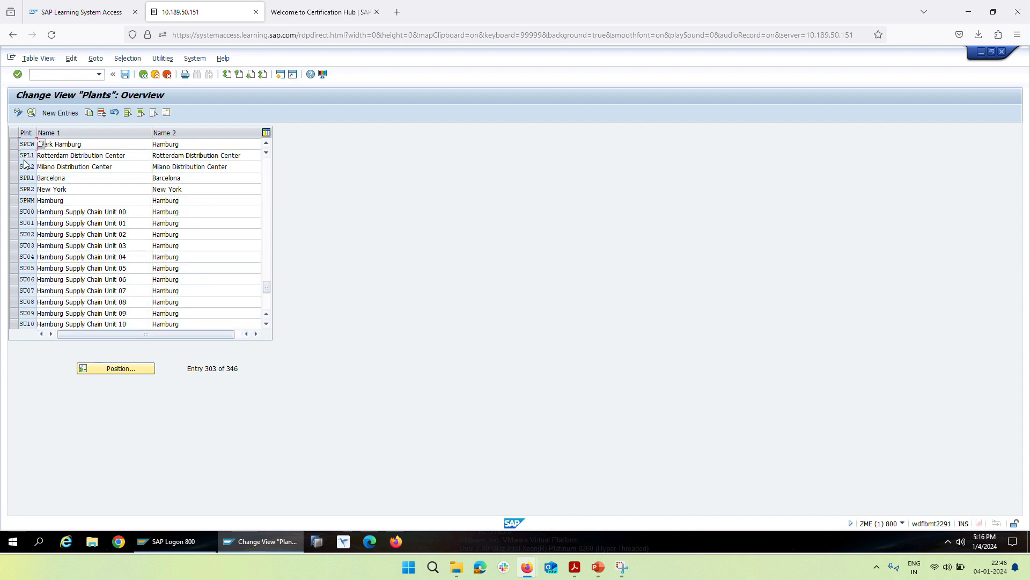
- Check Name 1 in plant SPCW's detail record, and return to the Implementation Guide structure
click(13, 146)
click(31, 112)
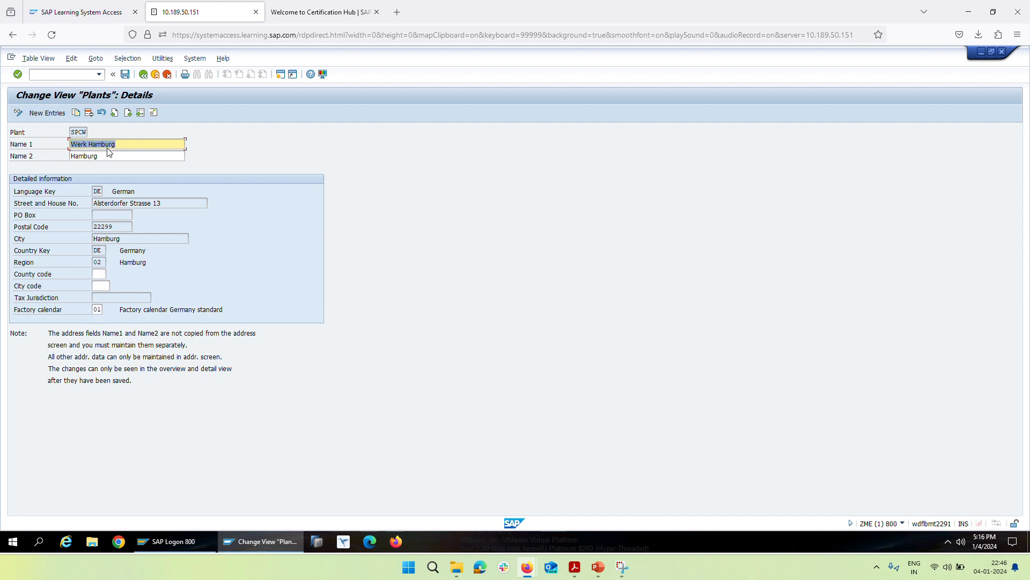
drag(123, 143, 62, 141)
click(84, 144)
drag(85, 144, 64, 145)
click(143, 74)
click(327, 133)
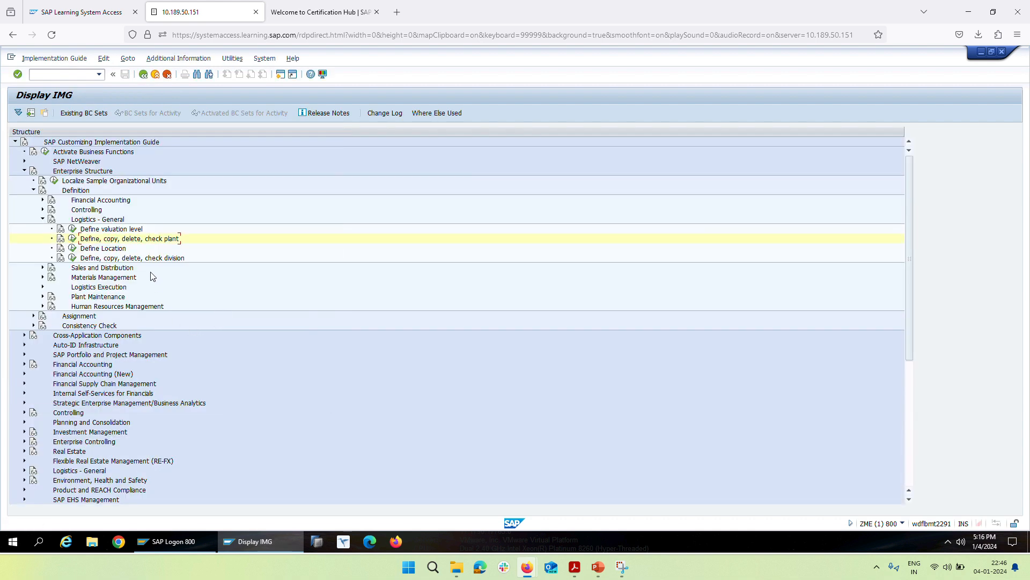
- Open Maintain storage location under the Materials Management definitions with plant SPCW as the work area
click(43, 220)
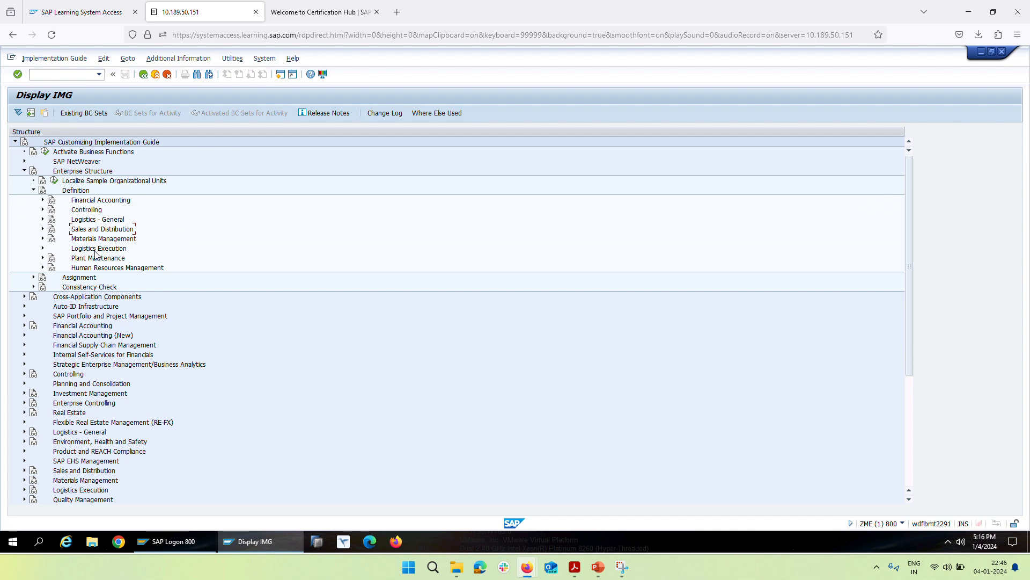
click(43, 239)
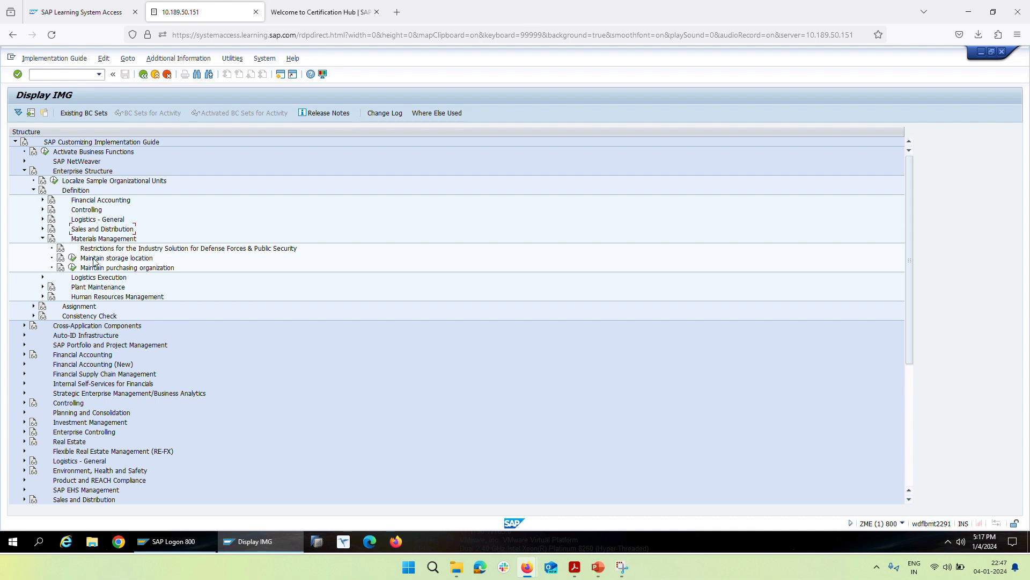
click(72, 261)
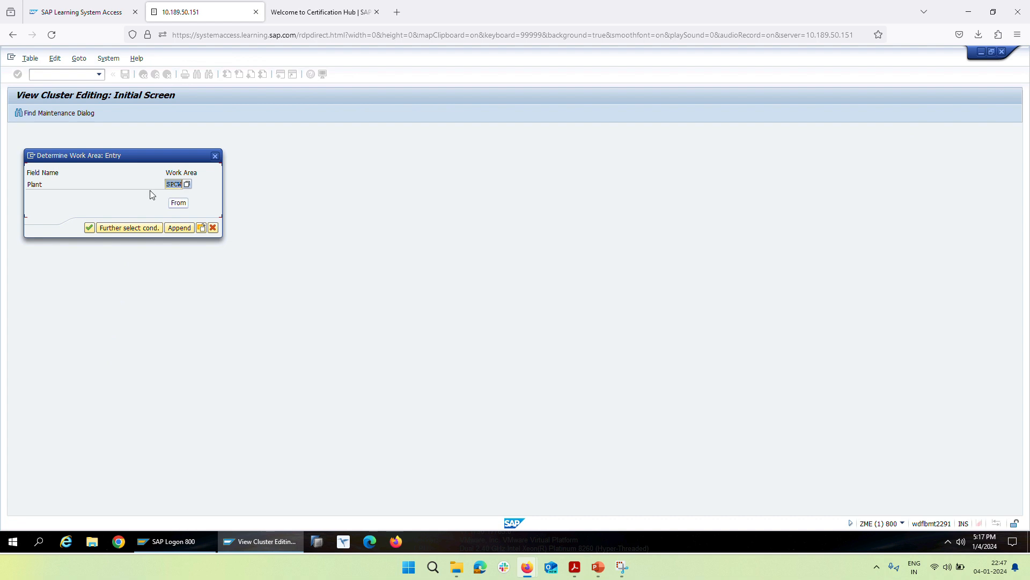
click(90, 228)
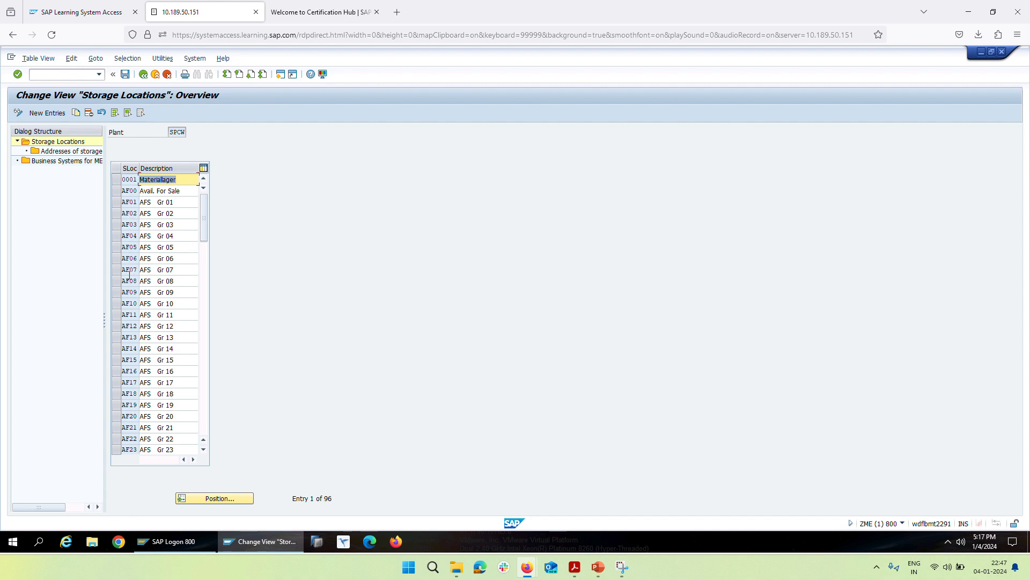
- Look through plant SPCW's AF, PW and RD storage locations, and return to the Implementation Guide structure
scroll(149, 389, down, 20)
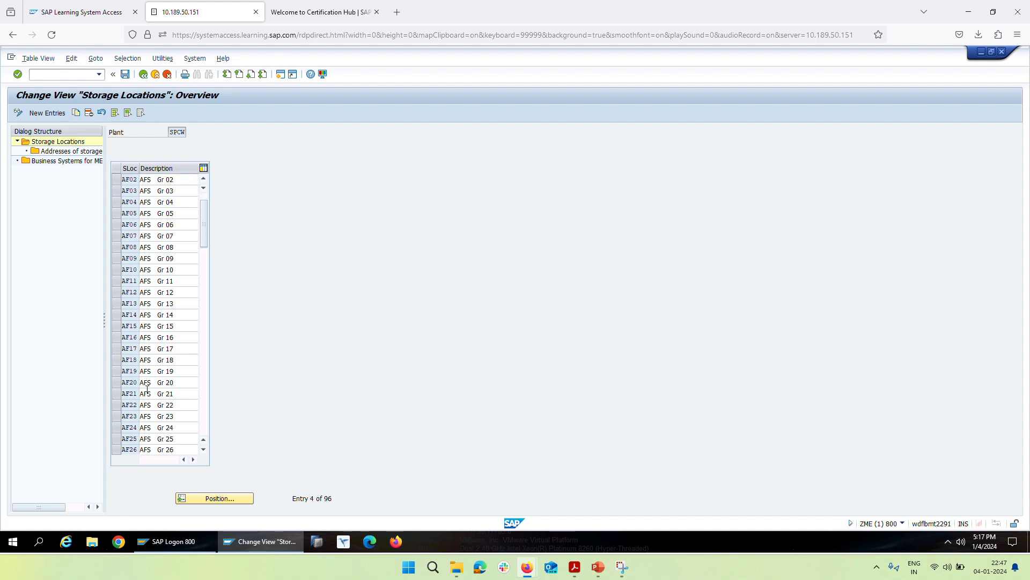
scroll(144, 344, up, 7)
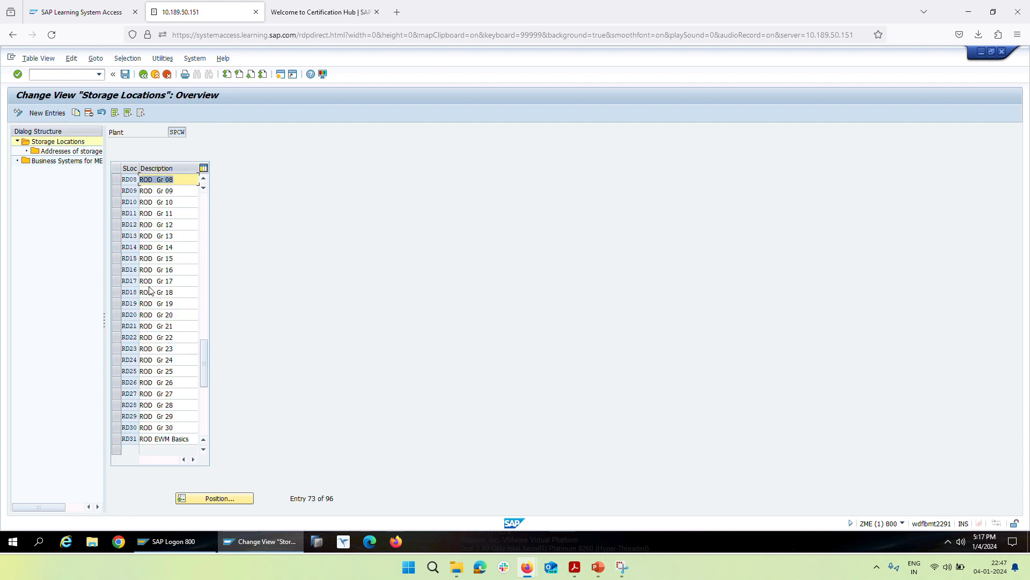
scroll(150, 298, up, 6)
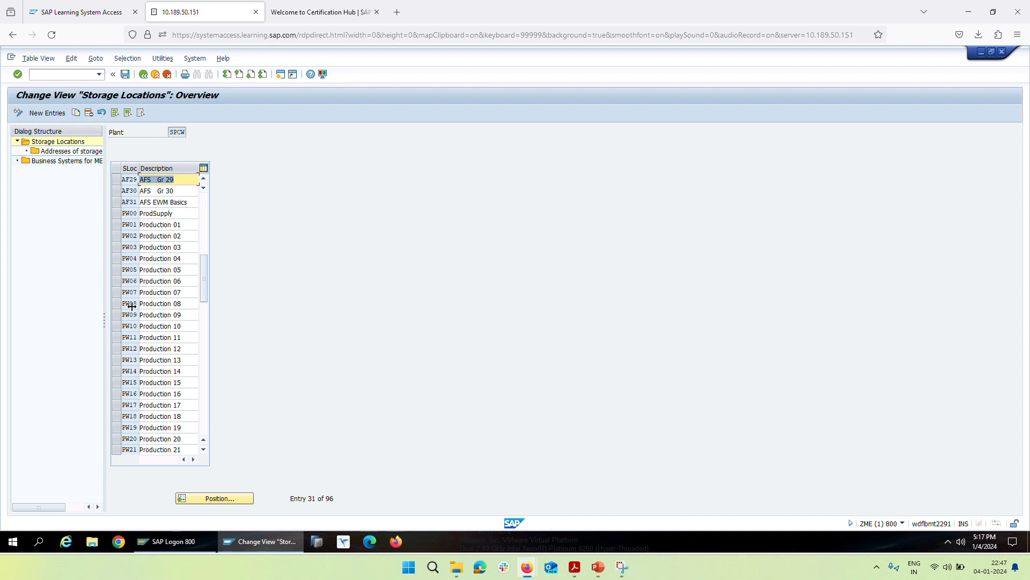
scroll(132, 307, down, 1)
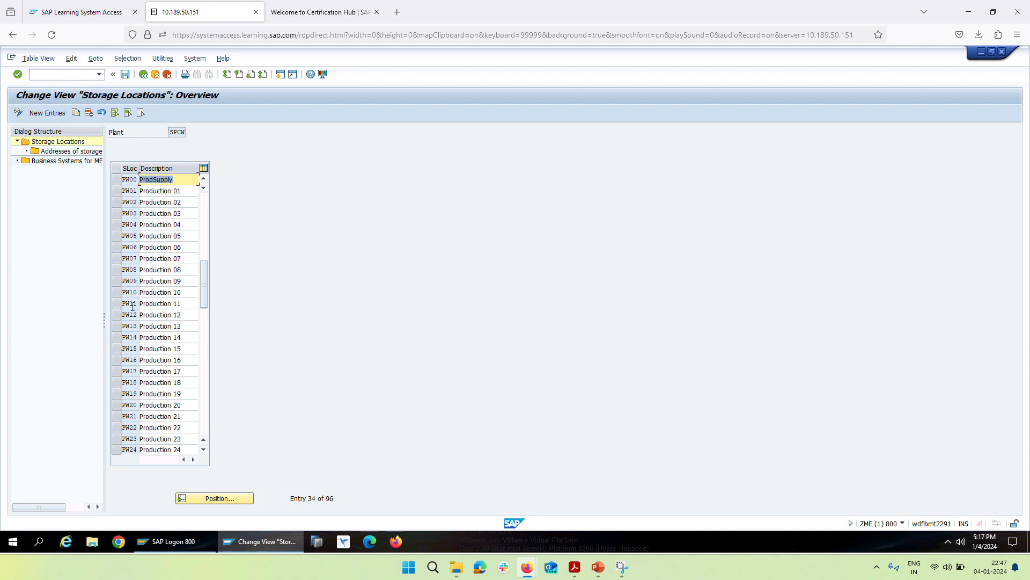
scroll(131, 309, down, 9)
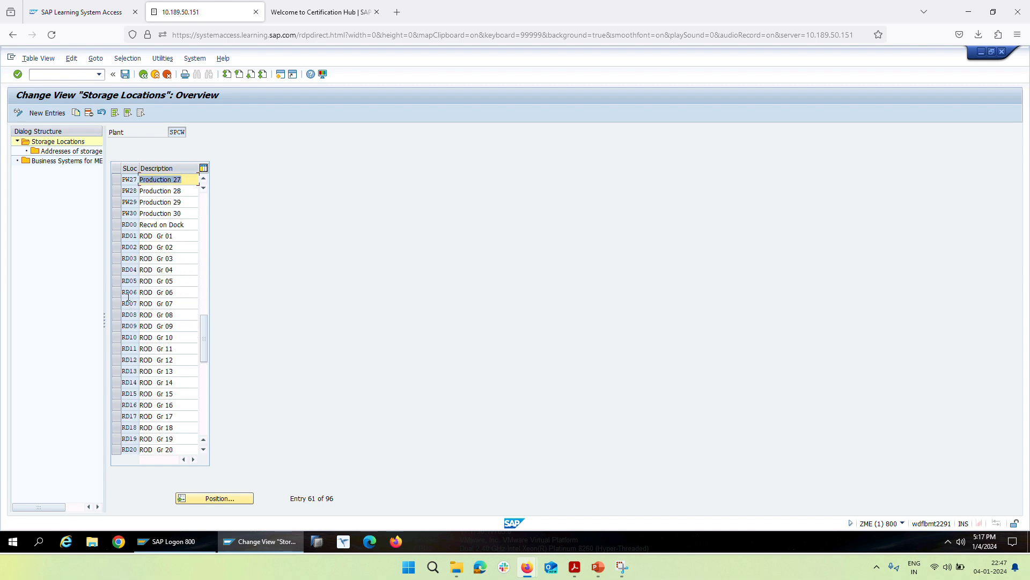
click(134, 233)
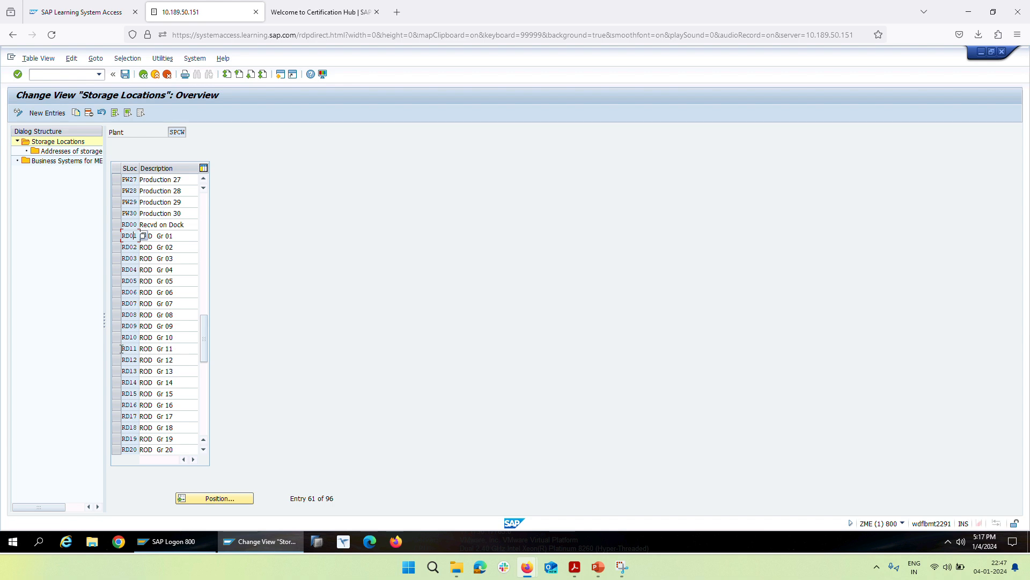
click(144, 74)
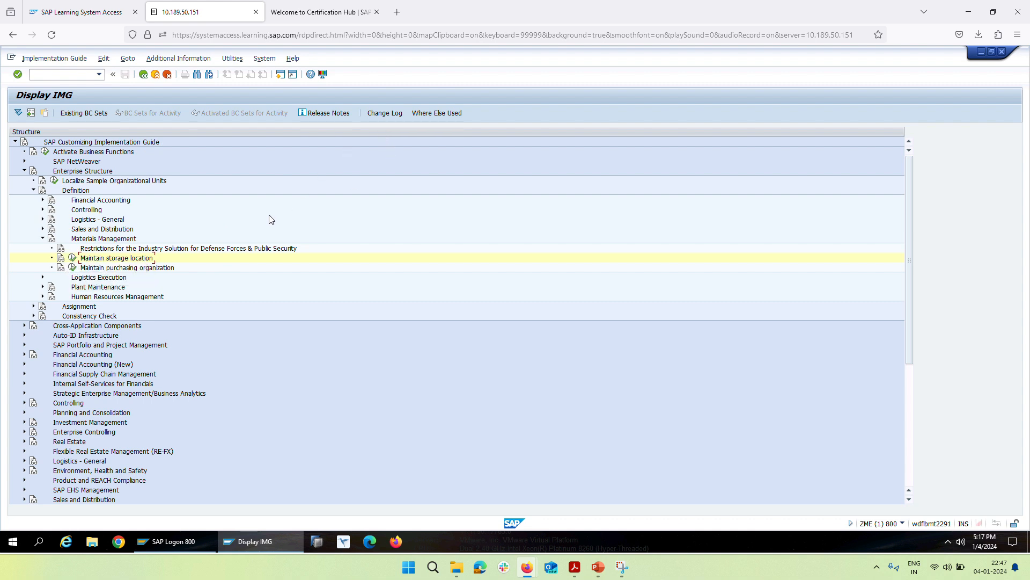
- Reopen Maintain storage location with plant SPWM as the work area
click(73, 258)
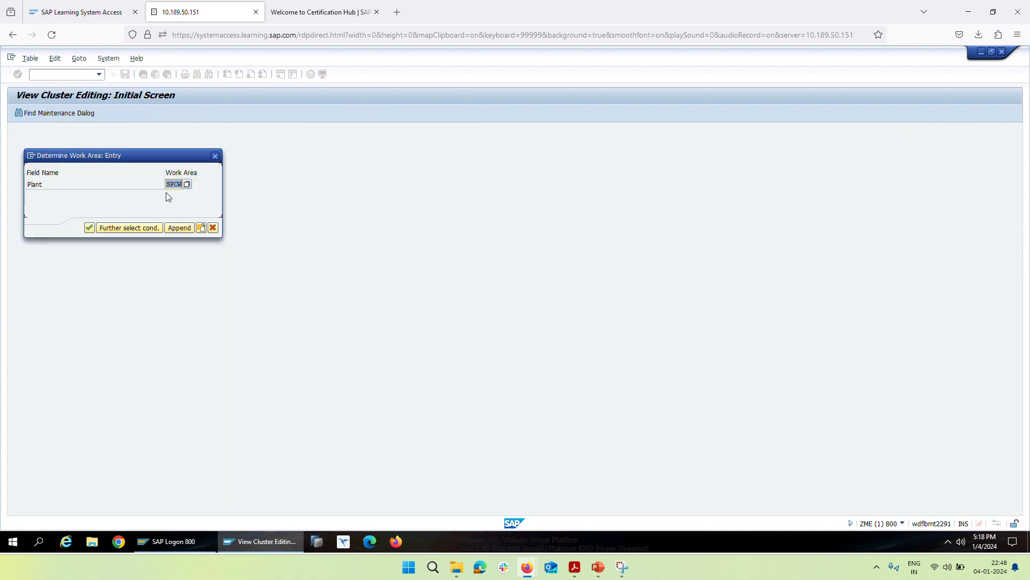
key(BackSpace)
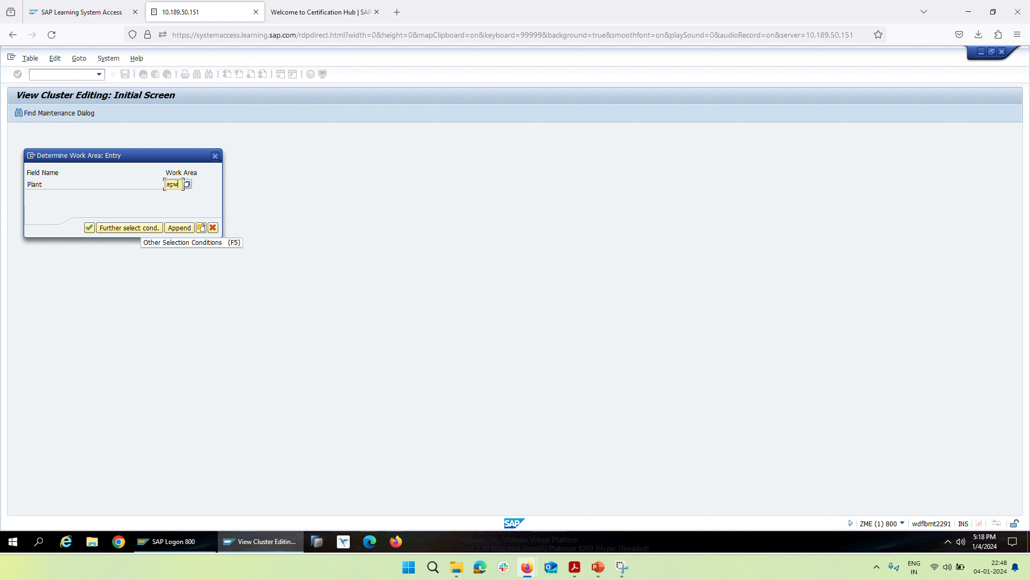
click(89, 228)
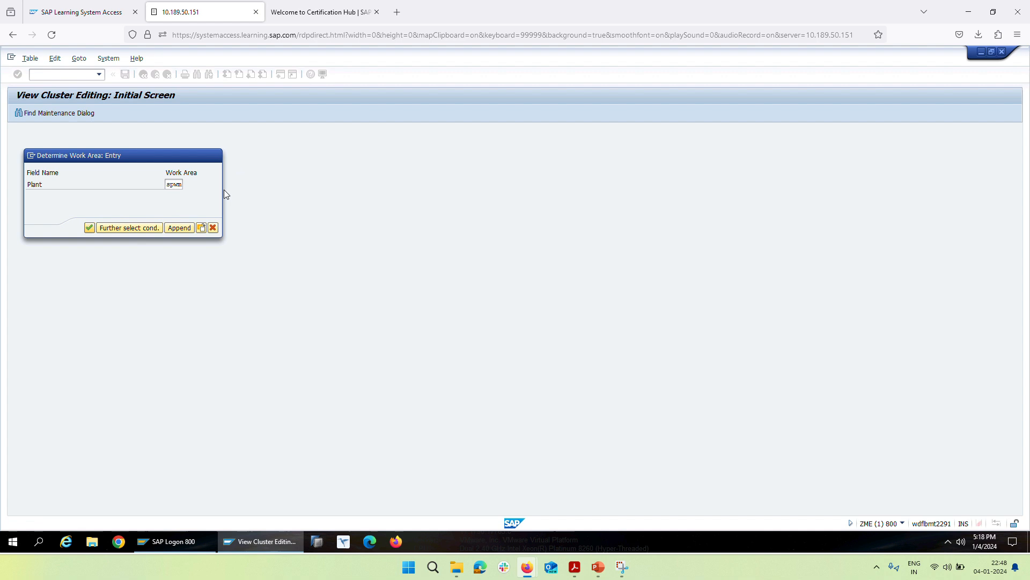
double_click(141, 181)
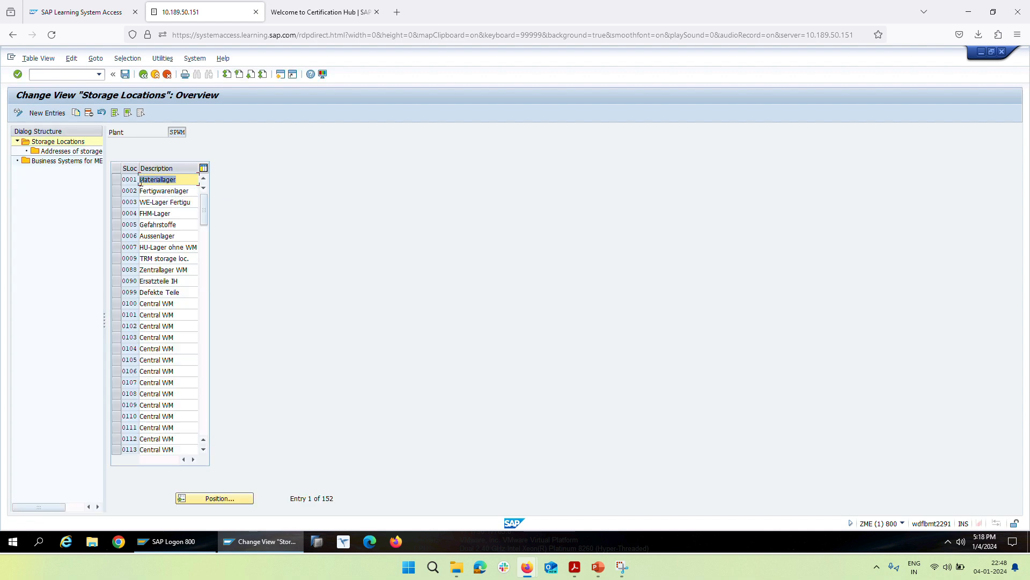
- Look through plant SPWM's storage locations, including the Central WM and EWM entries
scroll(145, 245, down, 20)
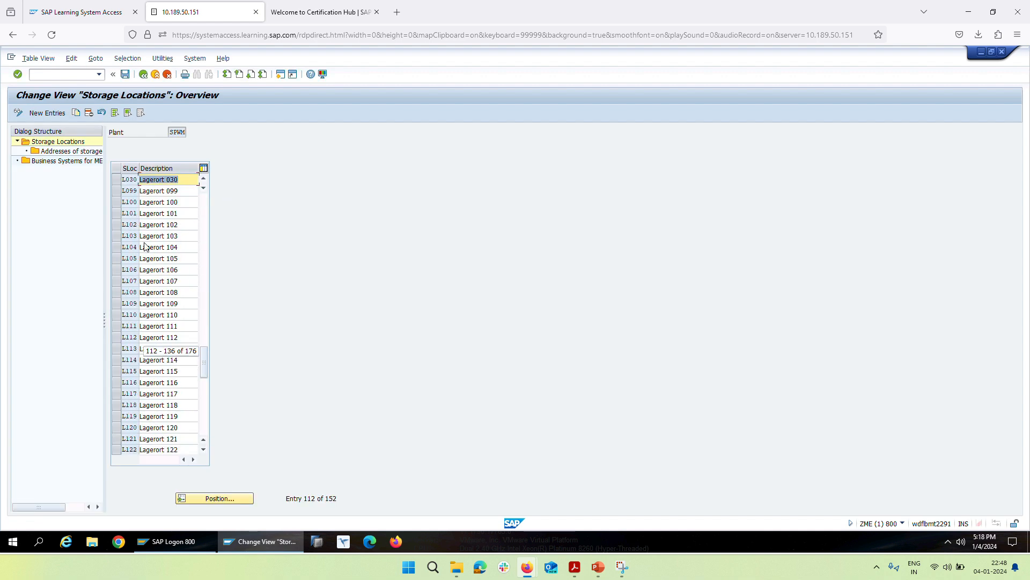
scroll(144, 242, up, 20)
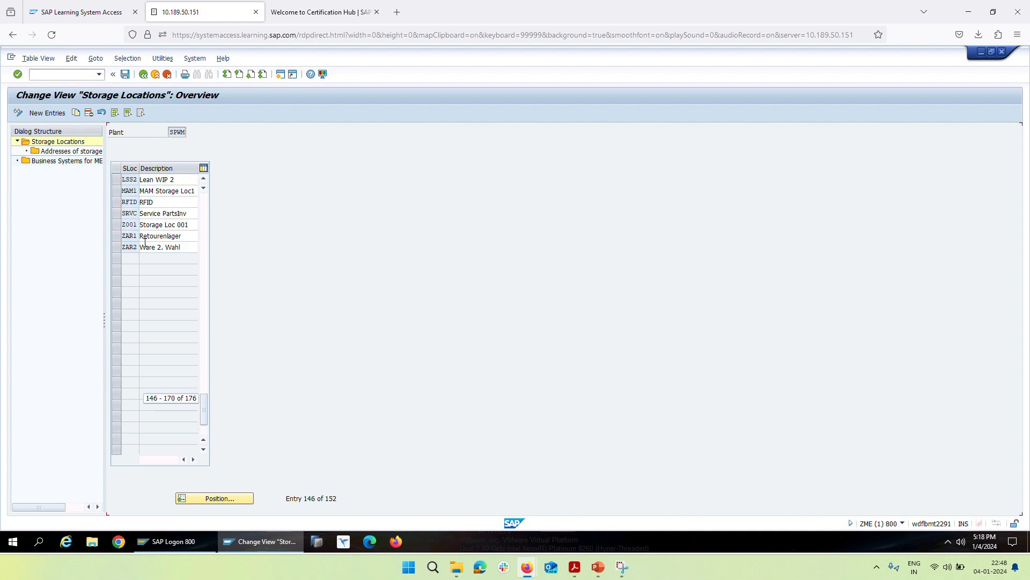
scroll(132, 191, up, 6)
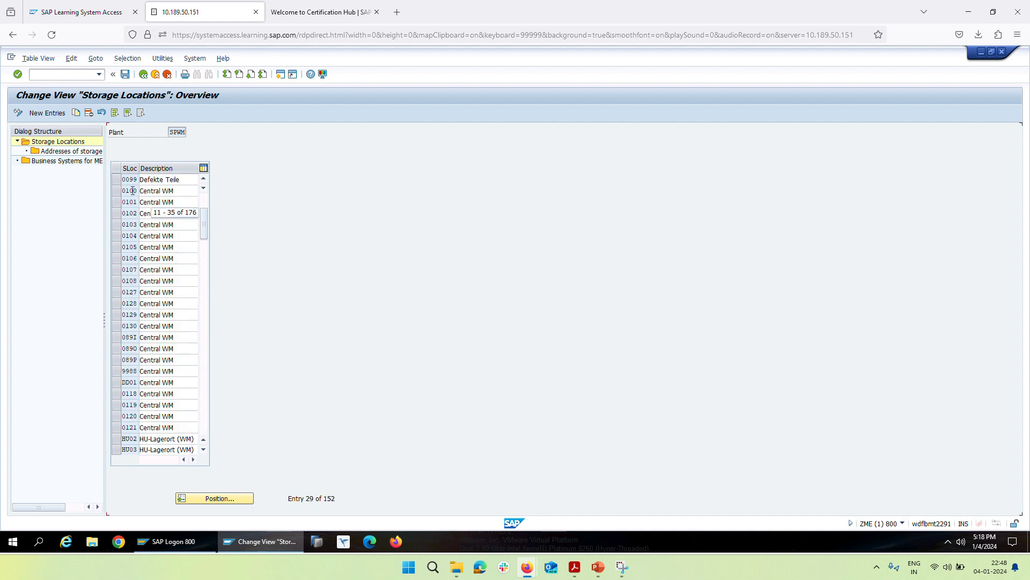
scroll(152, 346, down, 7)
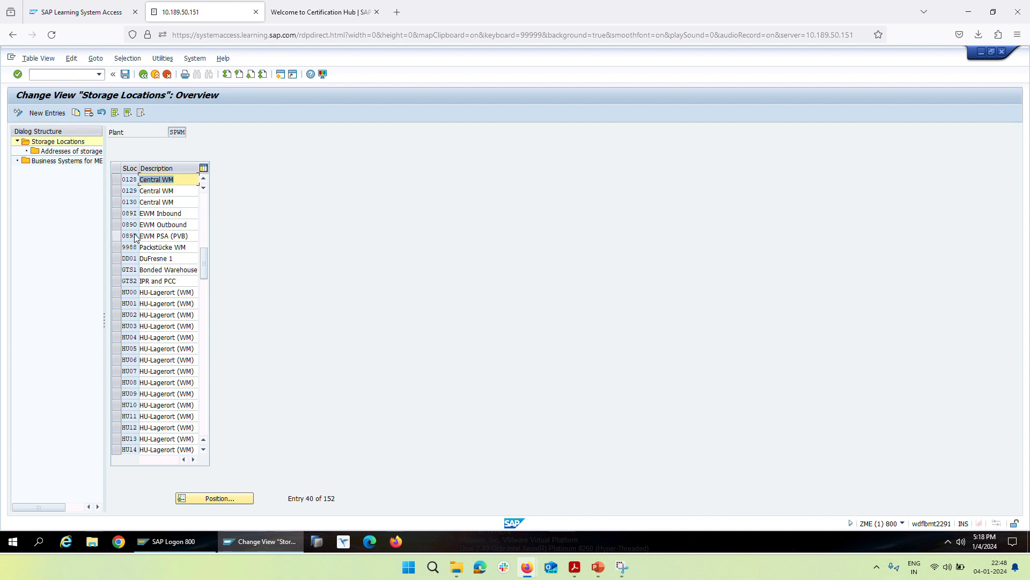
click(115, 113)
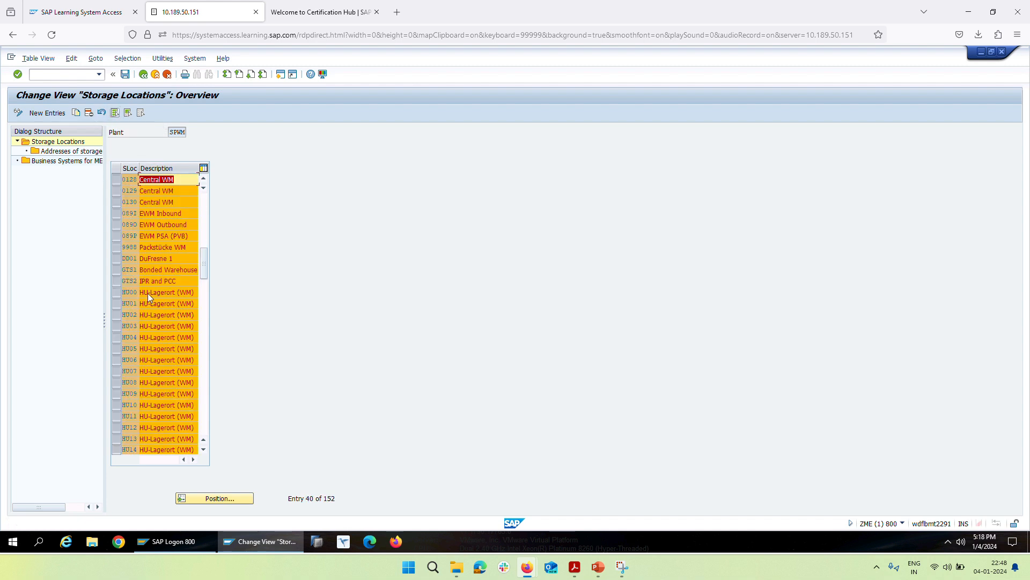
click(90, 113)
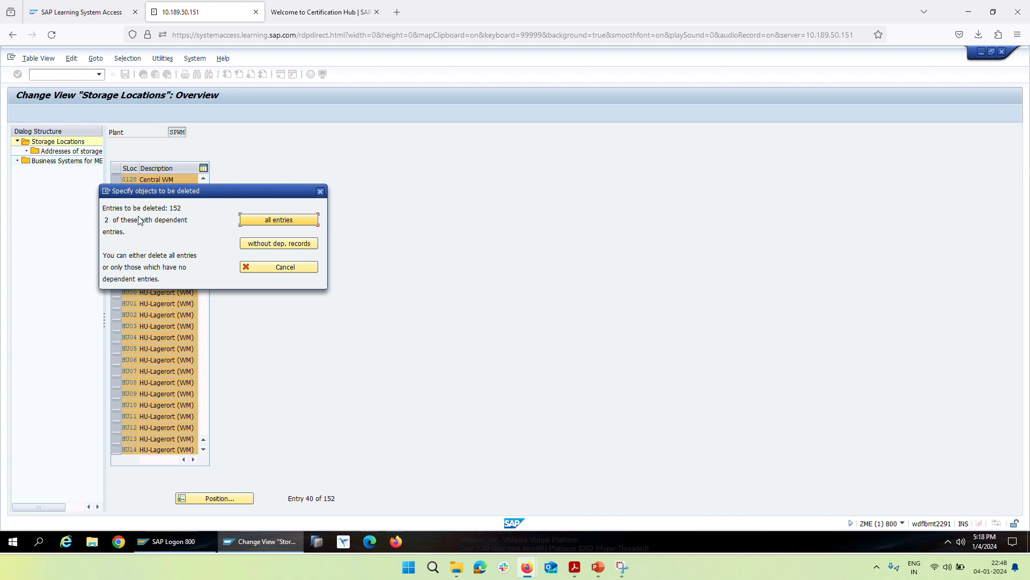
click(321, 191)
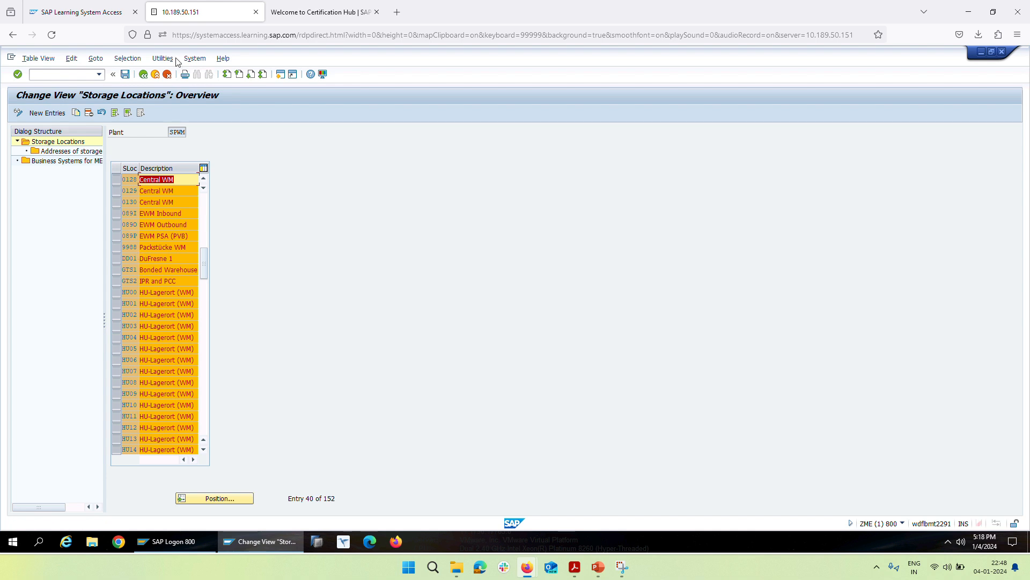
- Return to the Implementation Guide and open Define warehouse number under the Logistics Execution definitions, displaying the locked data
click(144, 74)
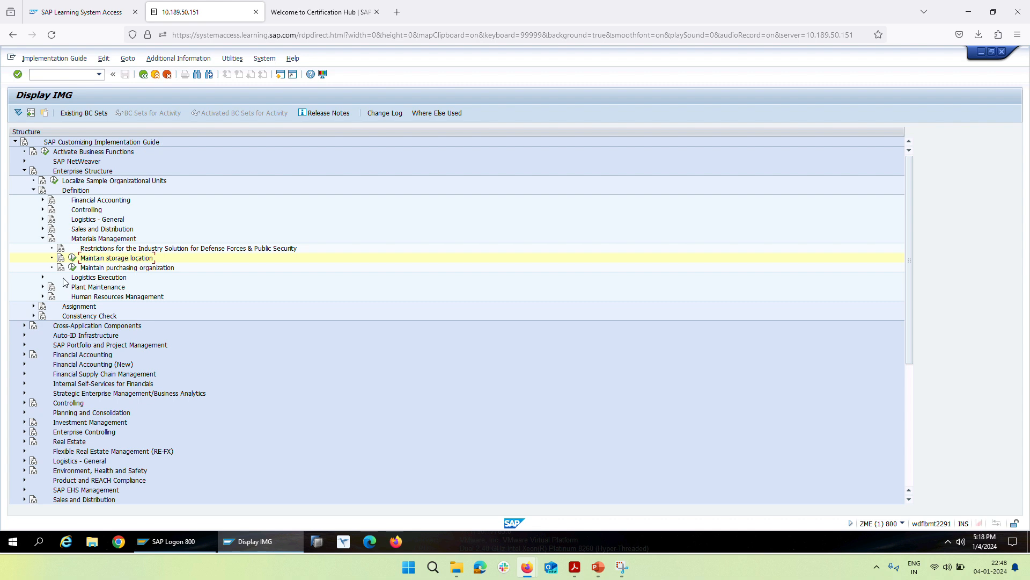
click(43, 238)
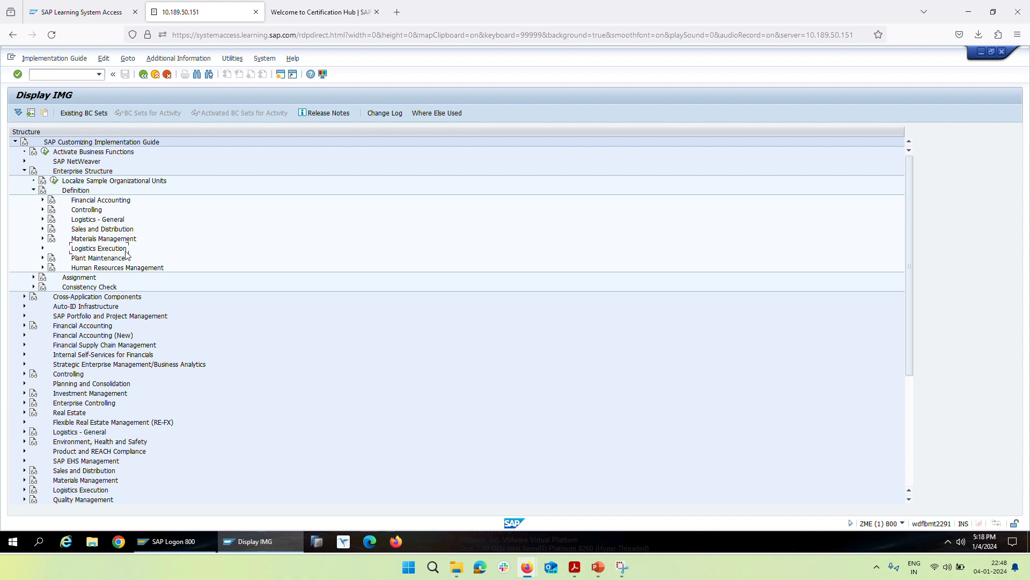
click(43, 248)
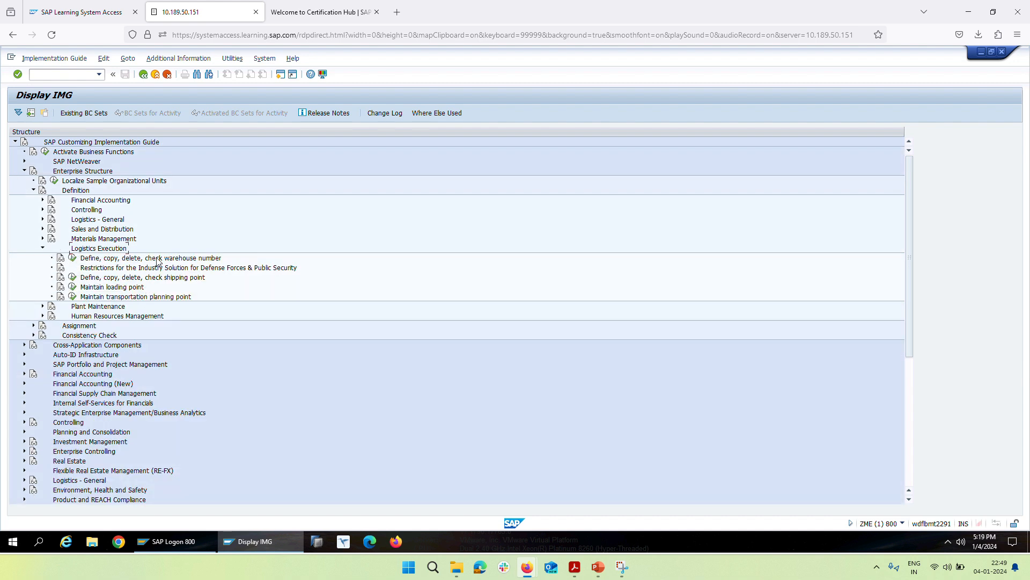
click(72, 261)
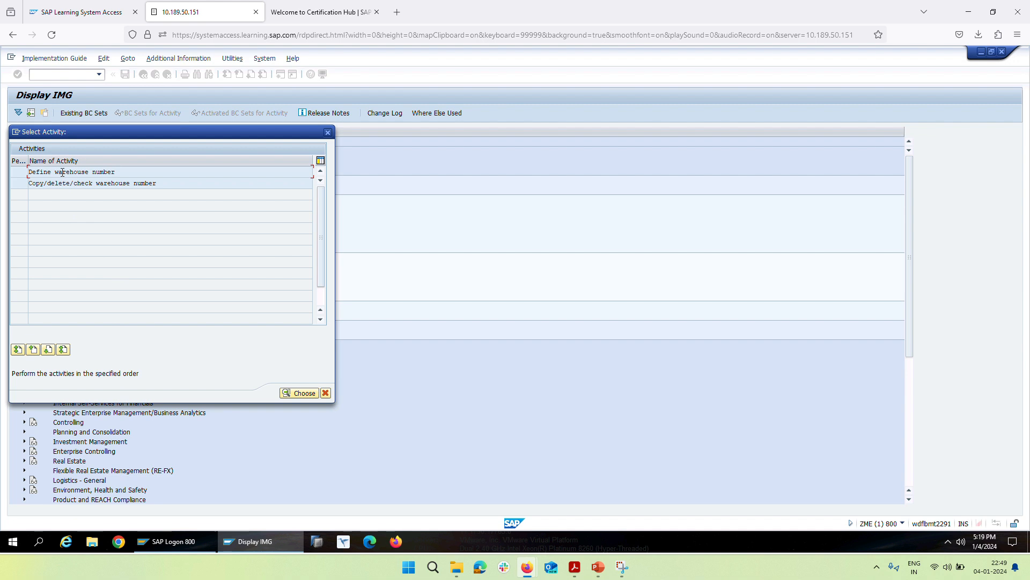
double_click(62, 172)
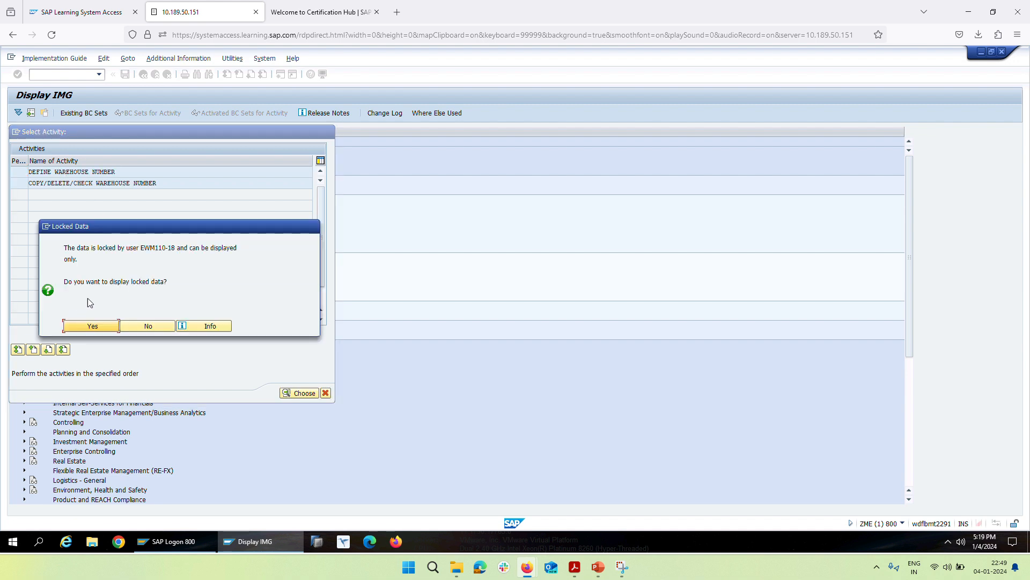
click(97, 328)
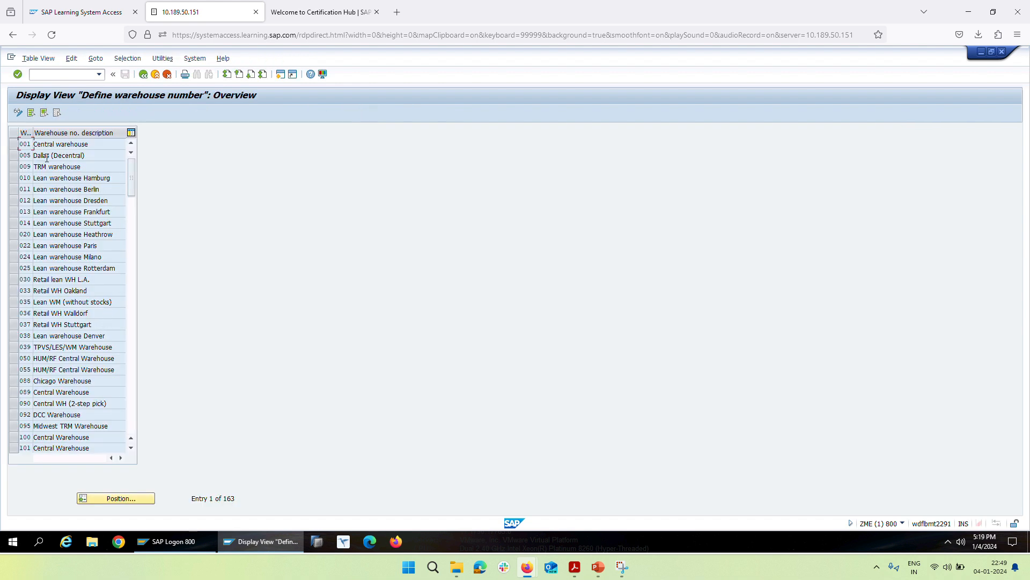
- Check the Warehouse Integration diagram in the PowerPoint presentation for the warehouse number, and return to the SAP warehouse list in Firefox
scroll(52, 298, down, 10)
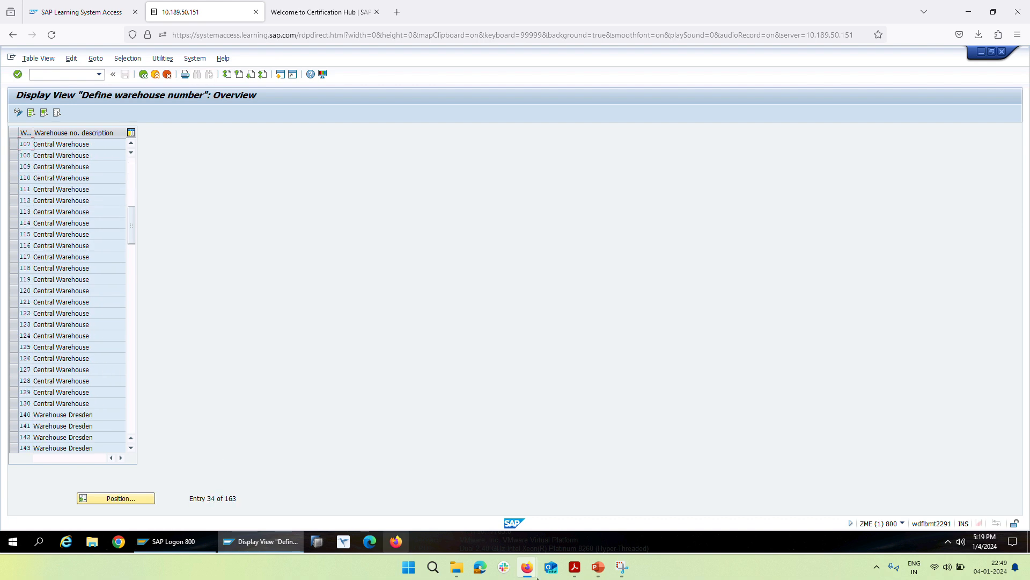
mouse_move(574, 567)
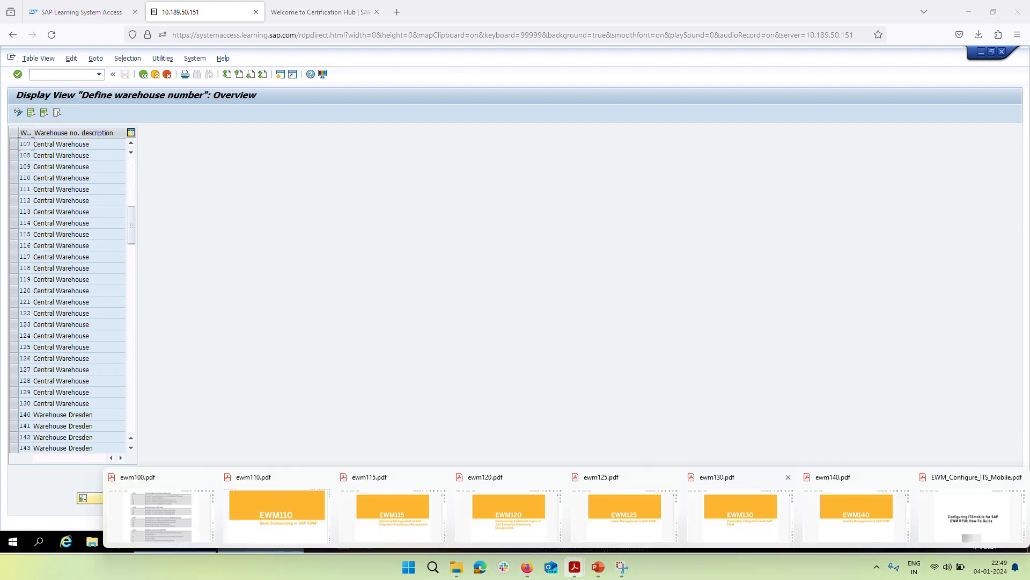
click(598, 568)
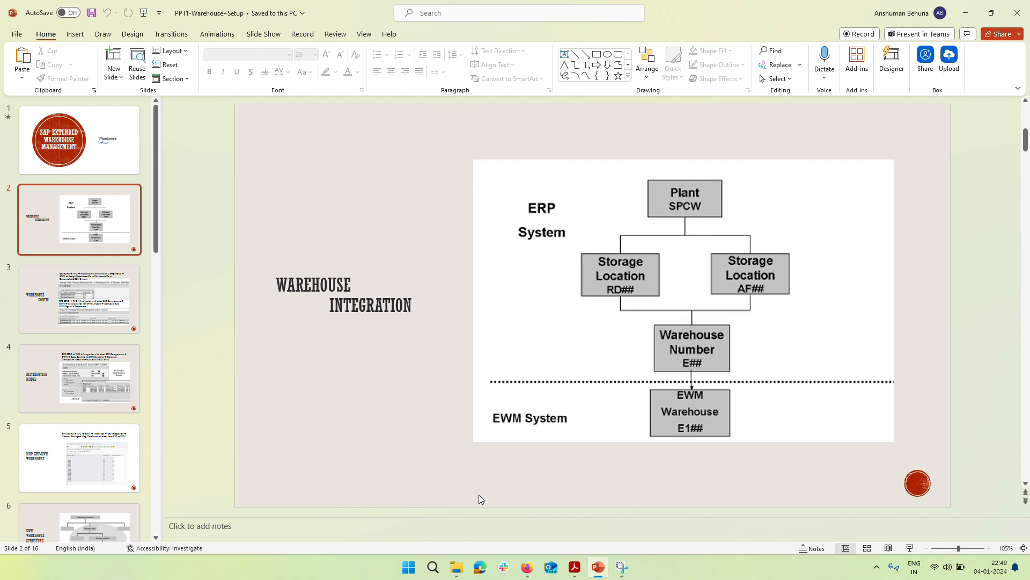
mouse_move(525, 572)
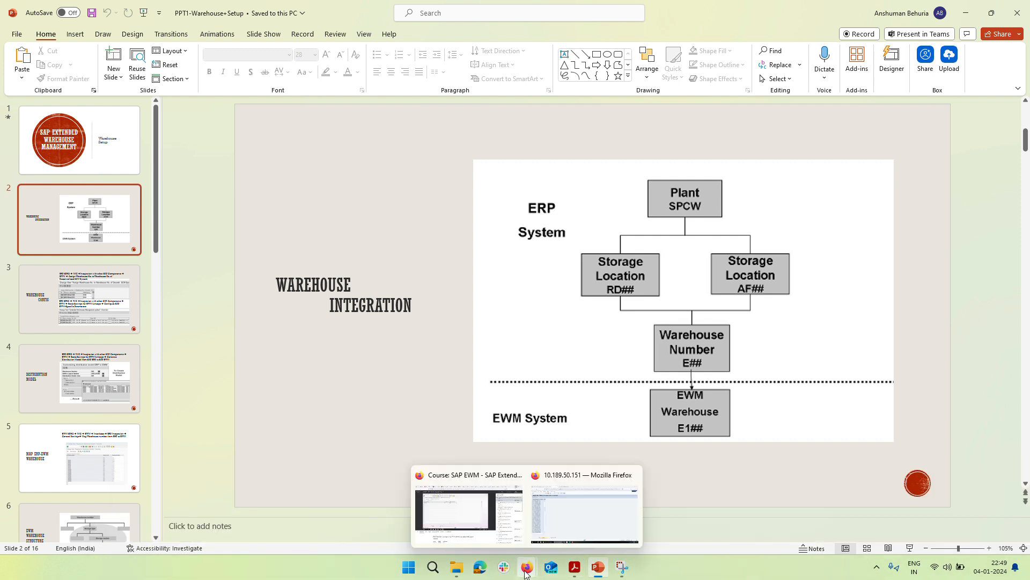
click(582, 512)
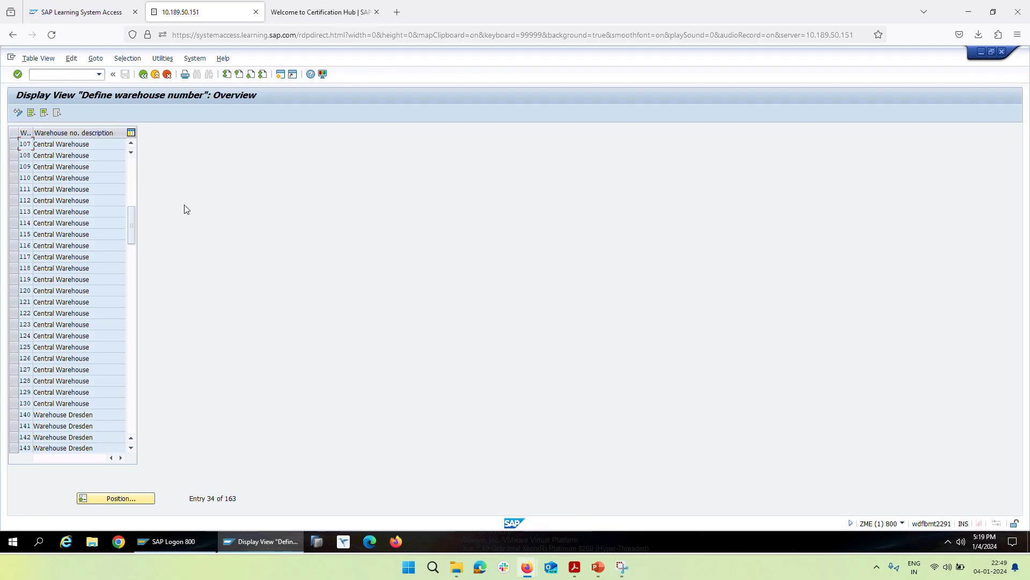
- Look through the EWM warehouse numbers E00 to E31 in the list, and select the EW1 entry
scroll(38, 239, down, 20)
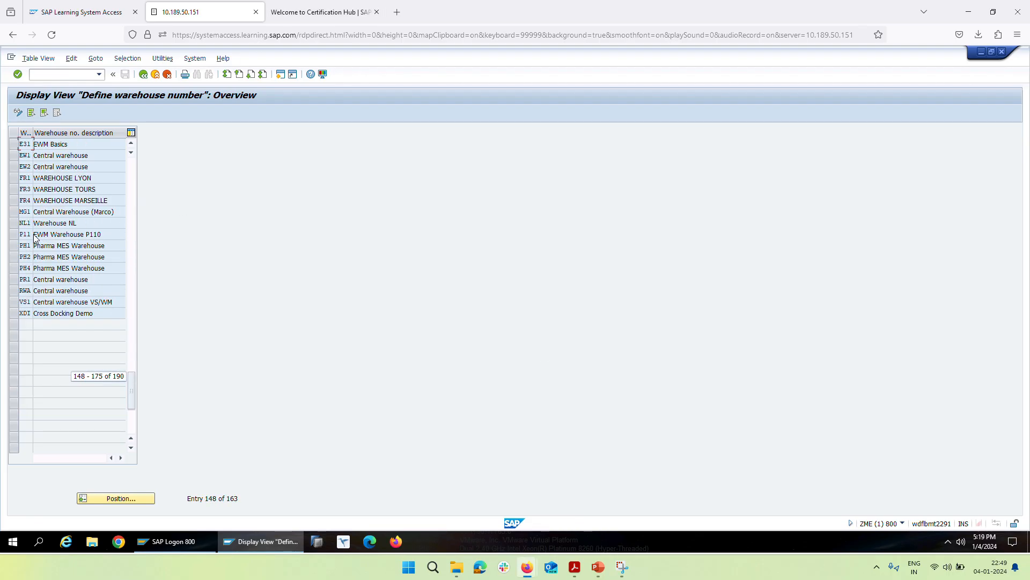
scroll(36, 239, up, 10)
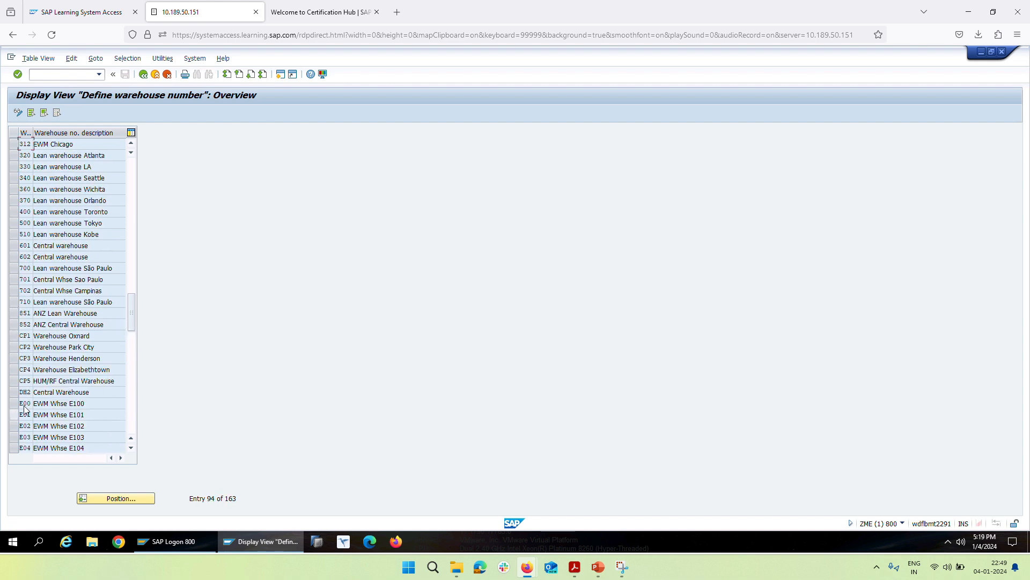
click(131, 449)
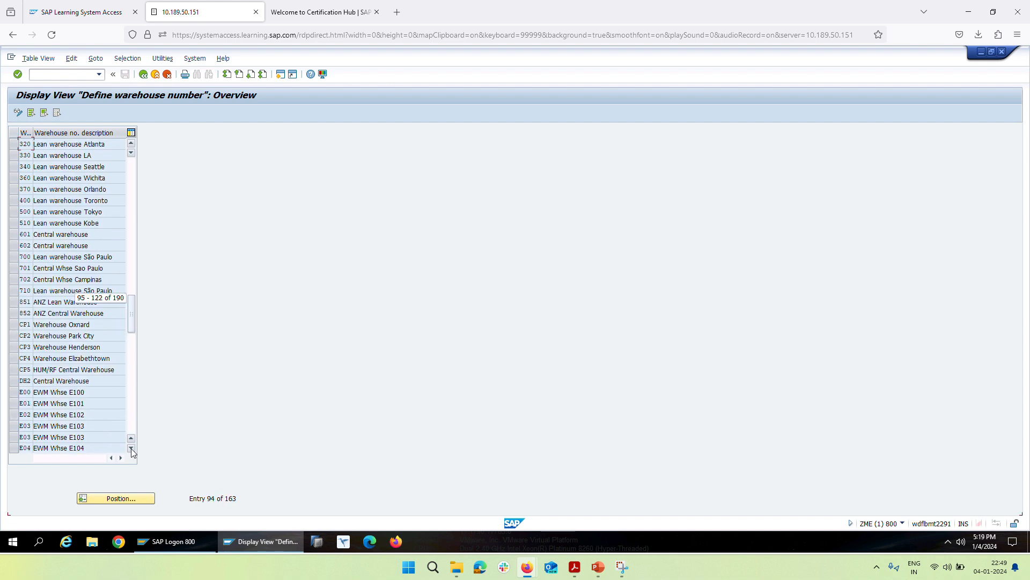
scroll(9, 356, down, 4)
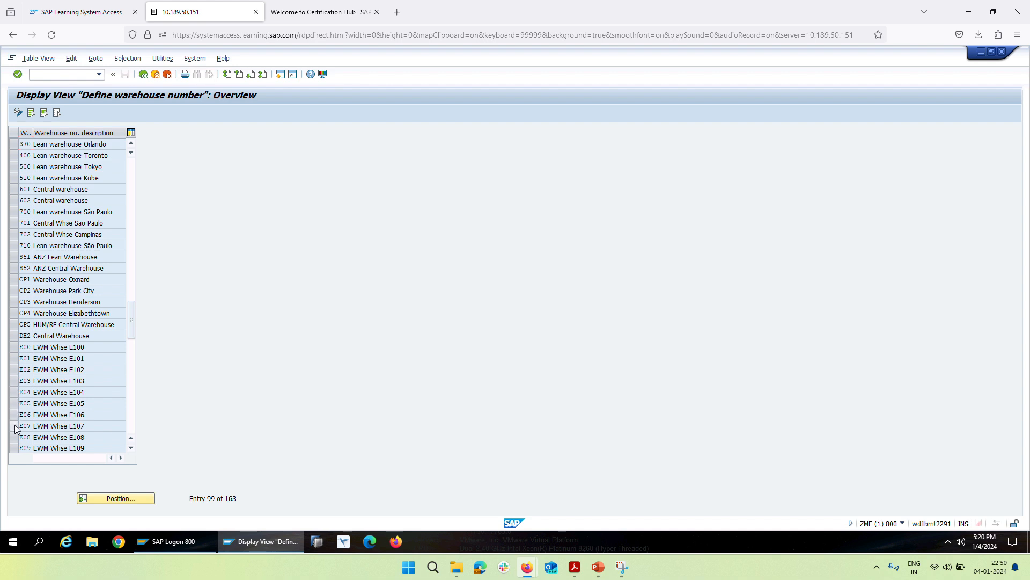
click(131, 450)
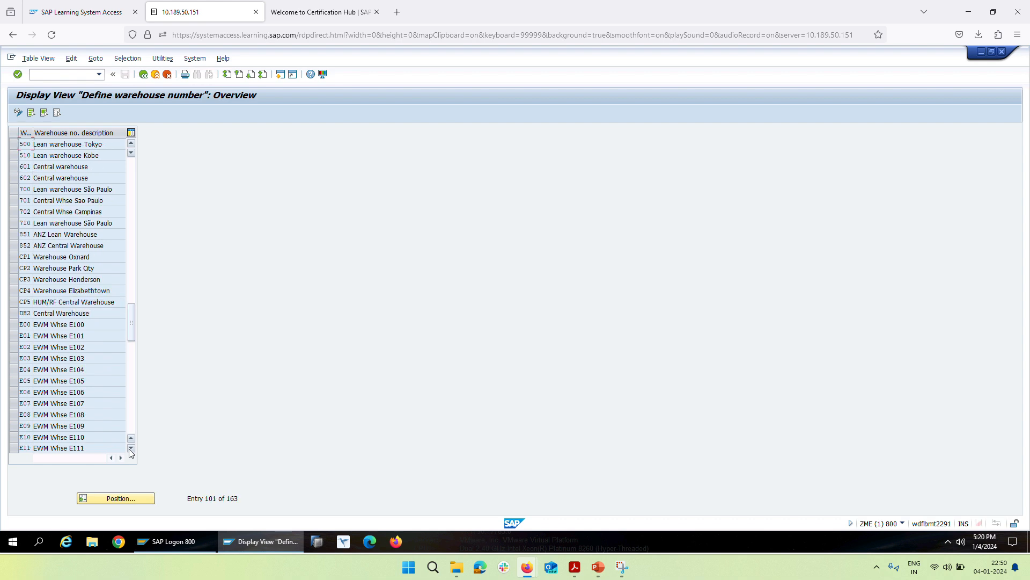
click(131, 449)
click(131, 448)
click(131, 448)
click(131, 448)
click(131, 448)
click(131, 448)
click(131, 448)
click(131, 448)
click(130, 449)
click(131, 448)
click(131, 448)
click(131, 448)
click(131, 448)
click(131, 448)
click(131, 448)
click(131, 448)
click(131, 448)
click(131, 448)
click(131, 448)
click(131, 448)
click(131, 448)
click(130, 448)
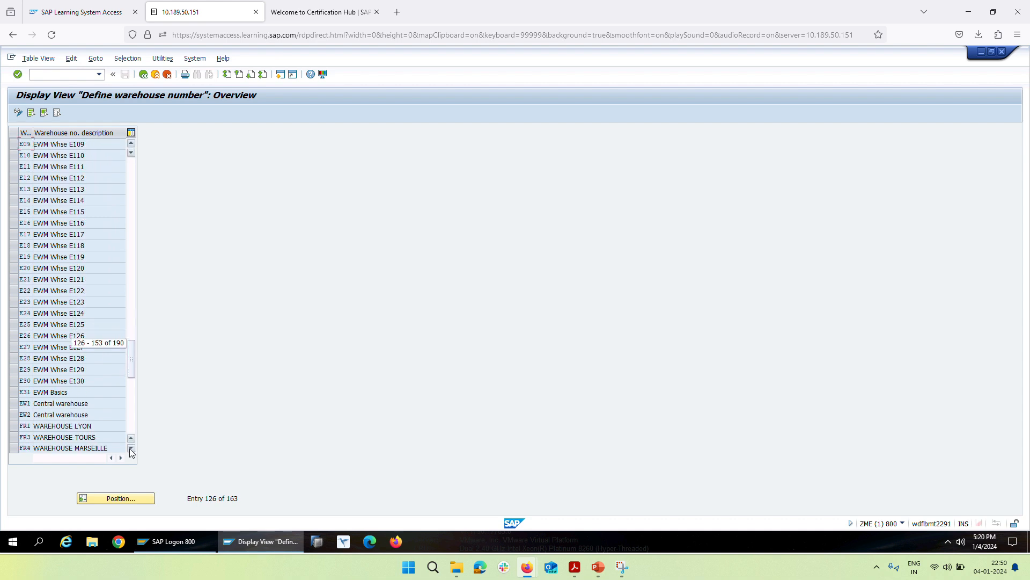
click(14, 404)
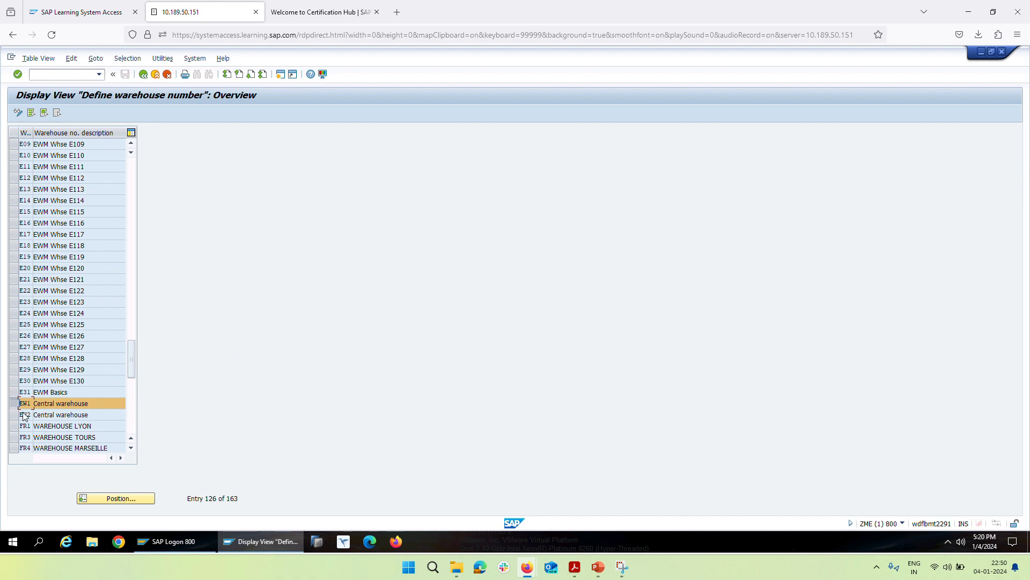
- Copy warehouse number E01 to EW3 with the Copy/delete/check warehouse number activity
click(143, 74)
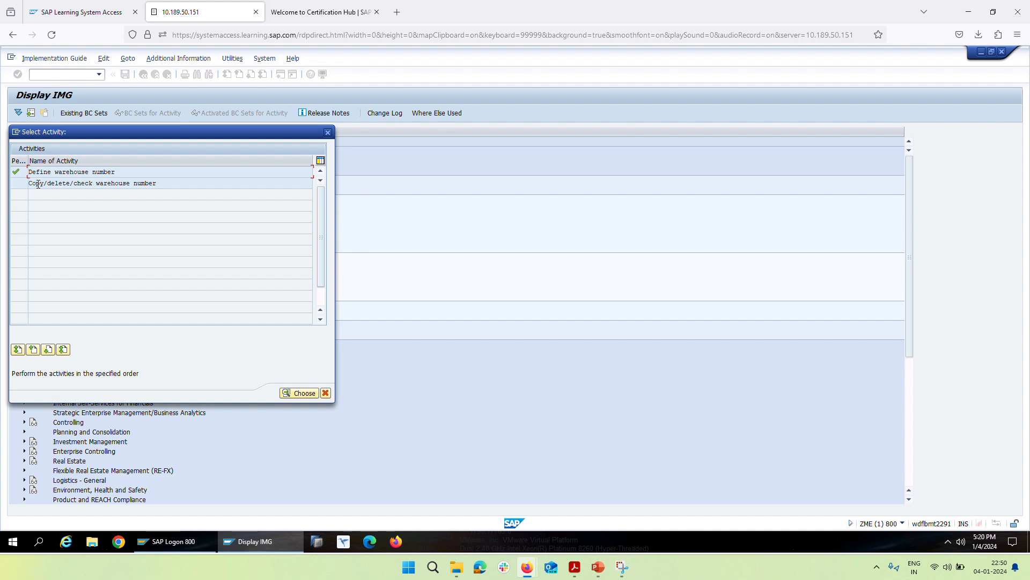
double_click(37, 184)
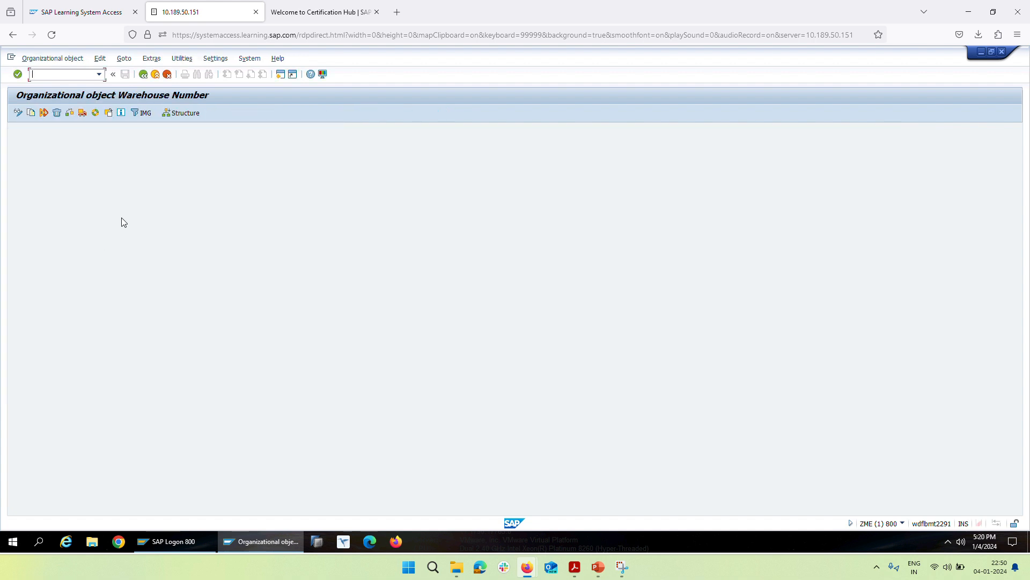
click(30, 112)
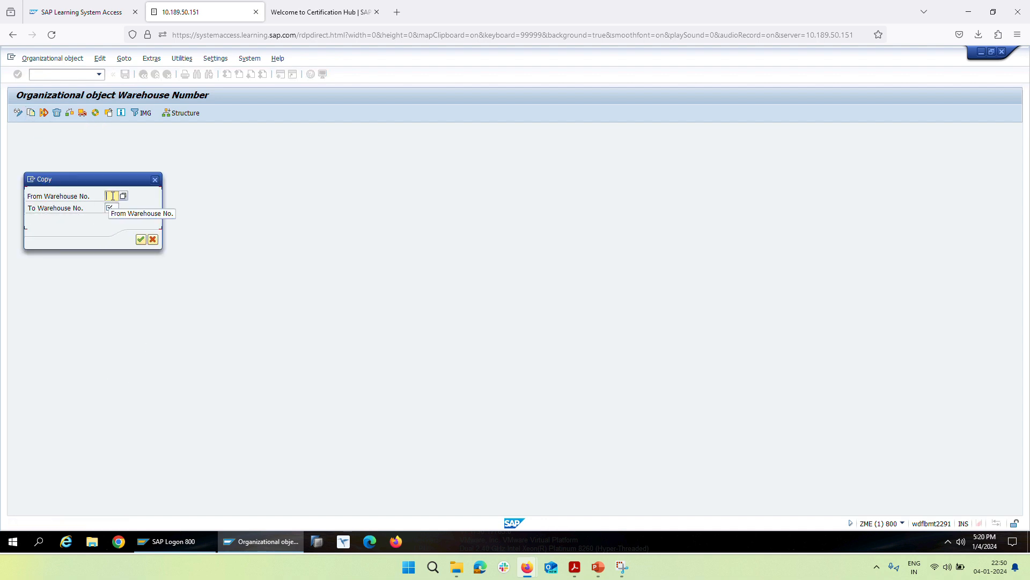
text(e01)
key(Tab)
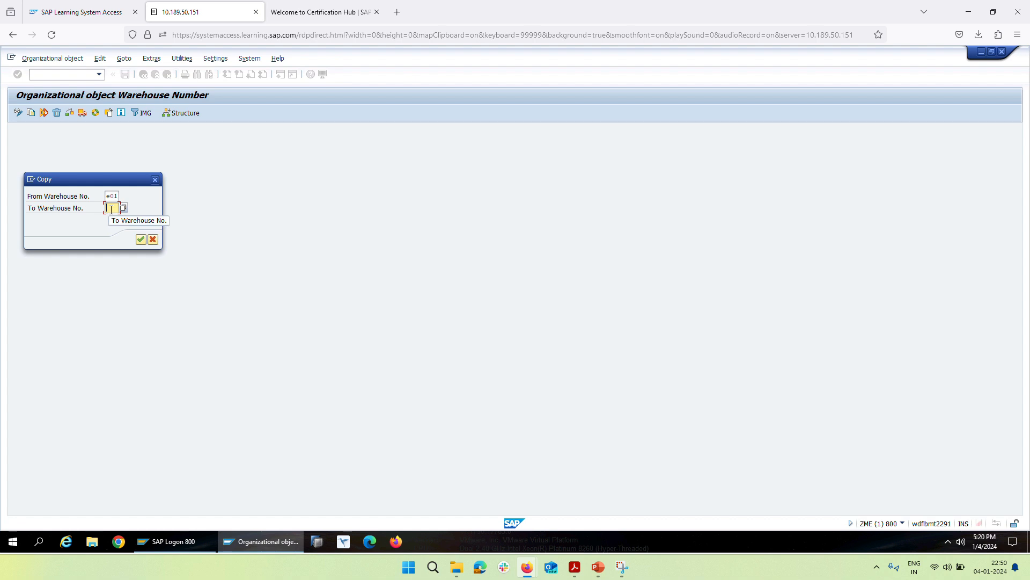
text(ew3)
key(Tab)
key(Return)
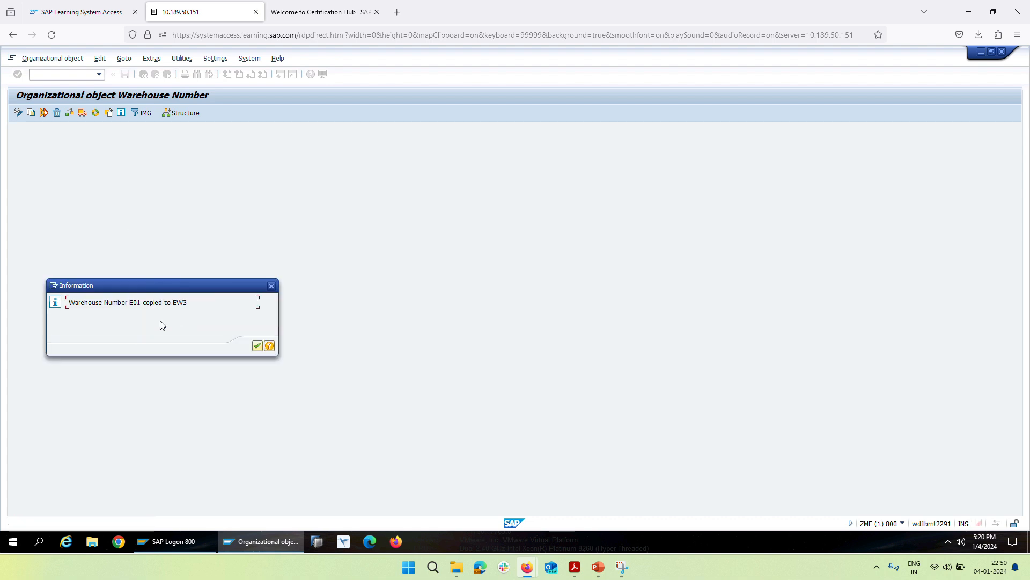
click(258, 346)
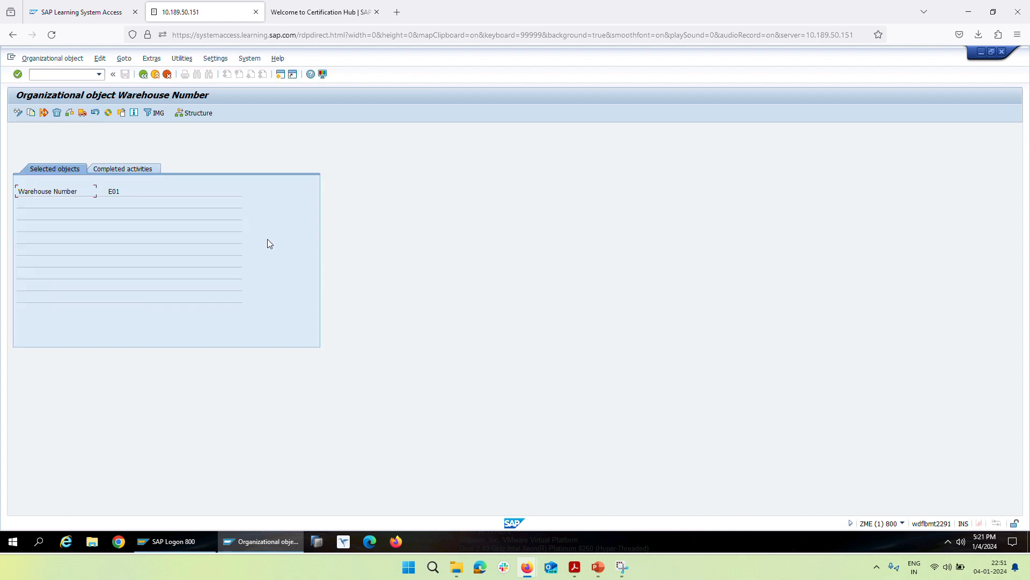
- Reopen the Define warehouse number list, find and select the EW3 entry, and return to the Implementation Guide
click(143, 74)
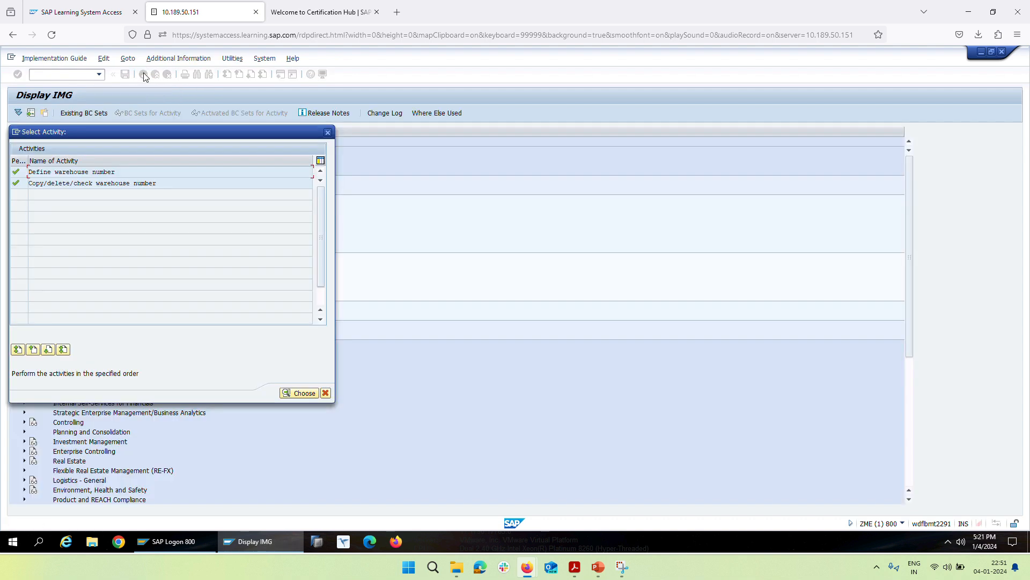
double_click(59, 173)
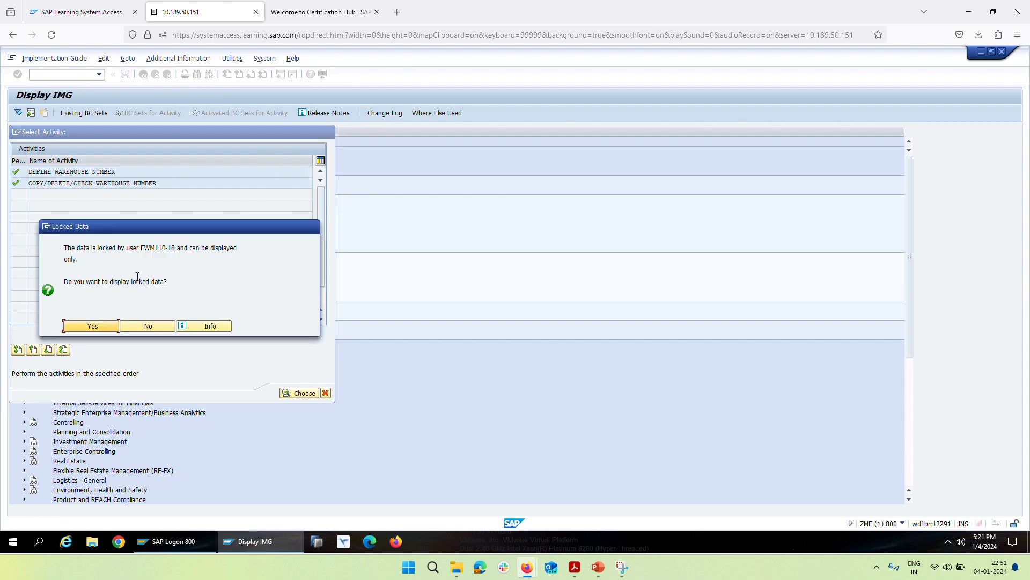
click(75, 327)
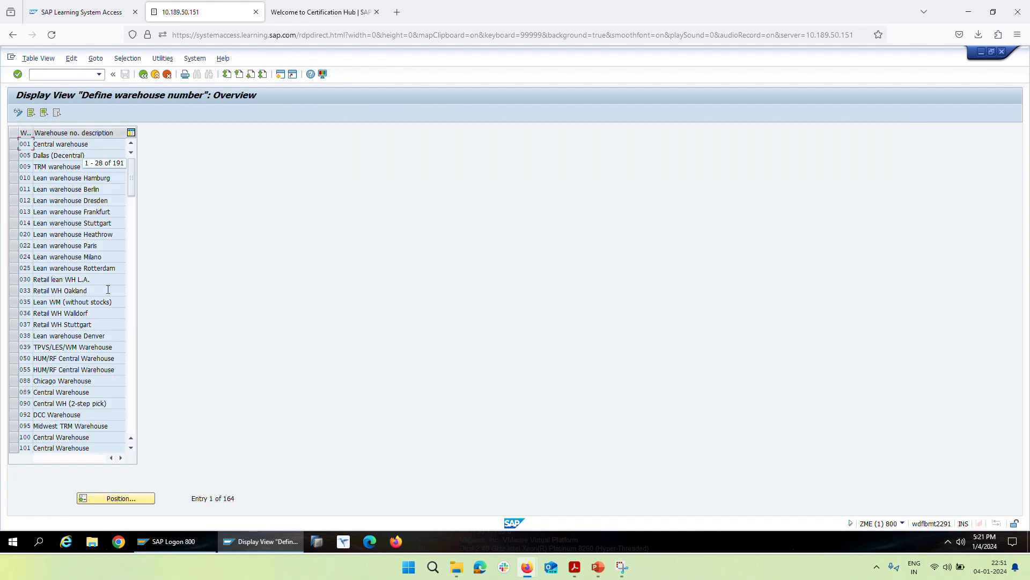
scroll(98, 389, down, 1)
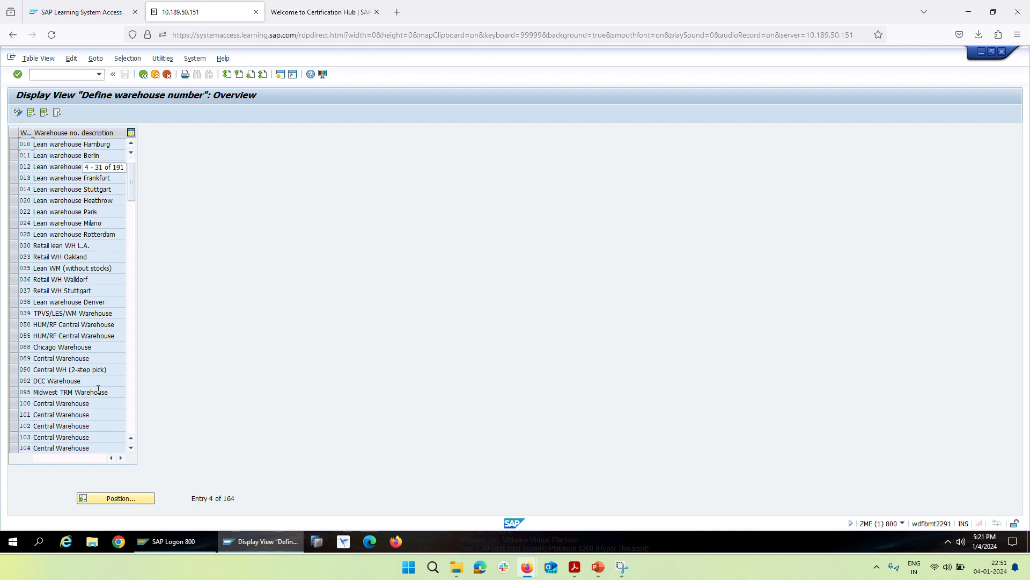
click(129, 498)
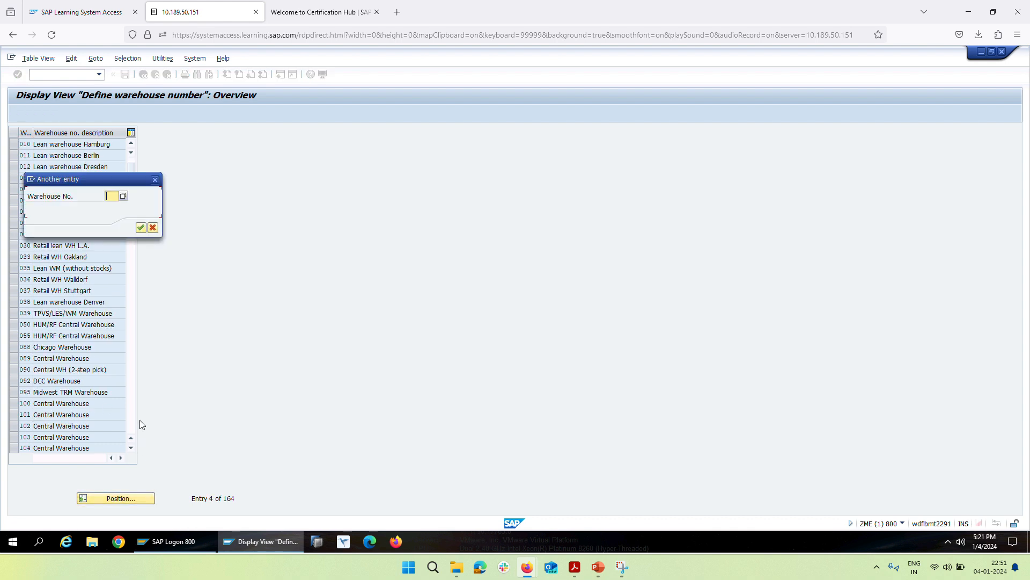
text(ew)
key(Return)
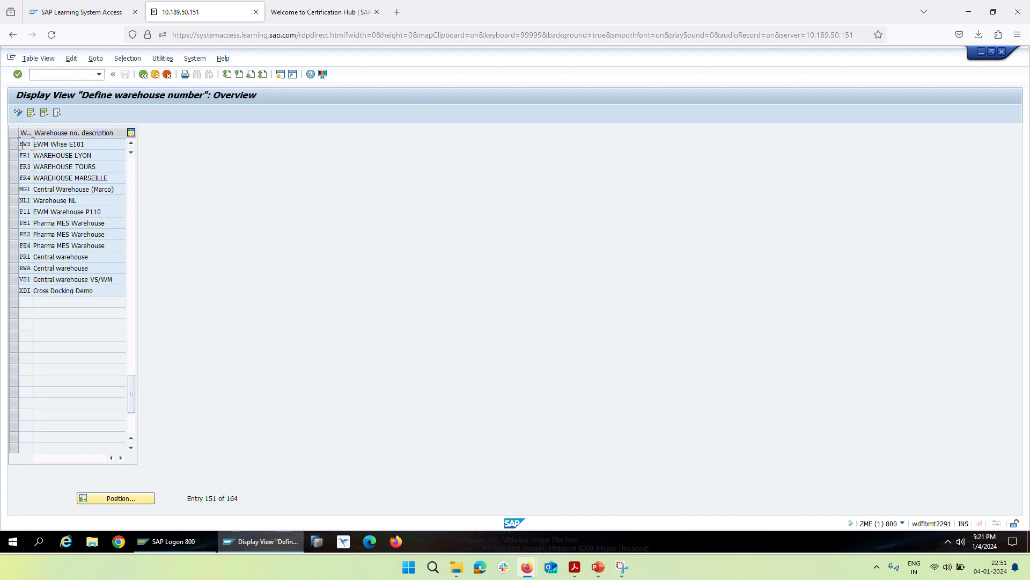
click(15, 144)
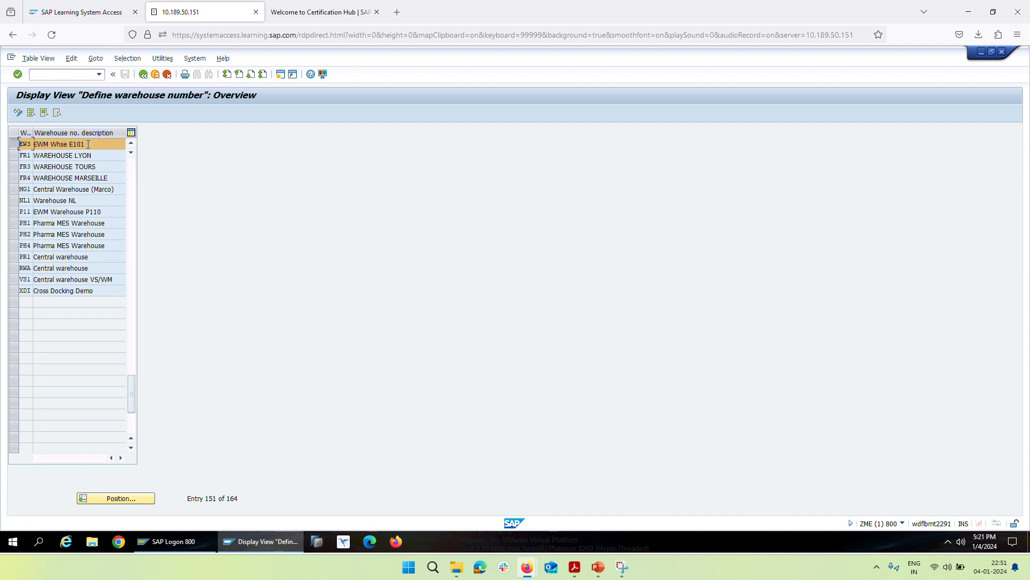
click(143, 74)
click(328, 132)
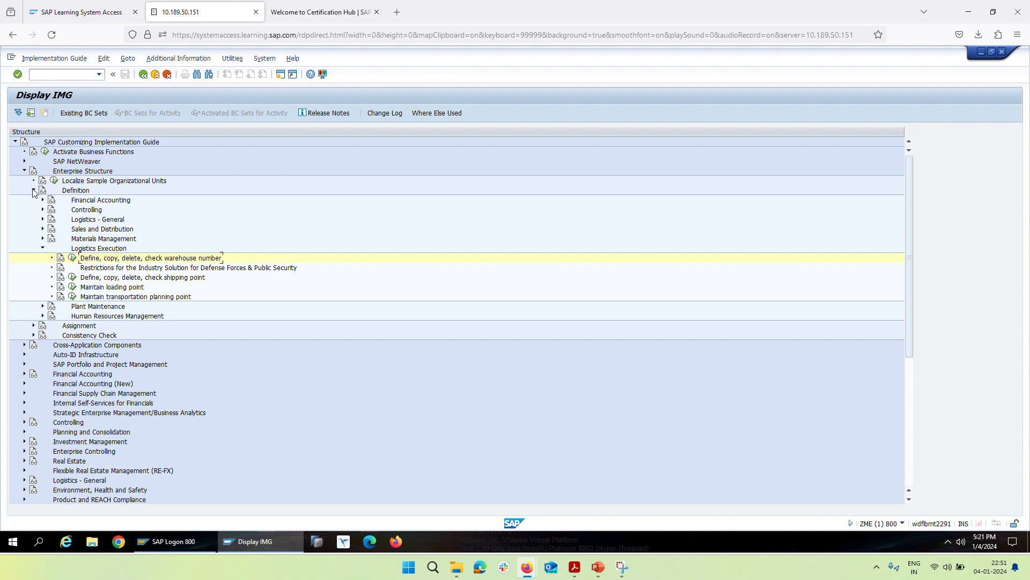
- Open Maintain storage location under the Materials Management definitions, dismiss its plant selection, and collapse the Materials Management node
click(42, 238)
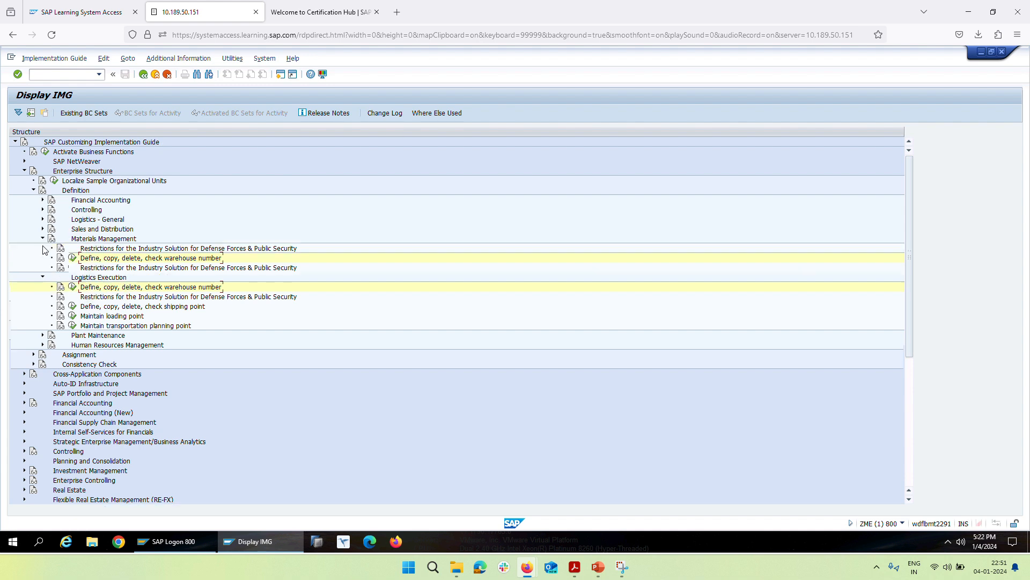
click(72, 258)
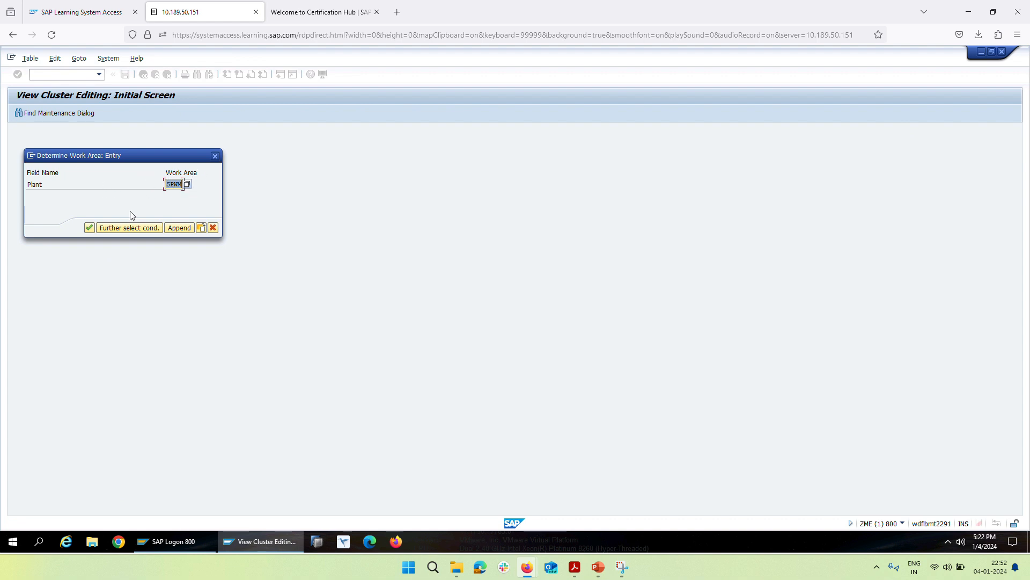
click(214, 156)
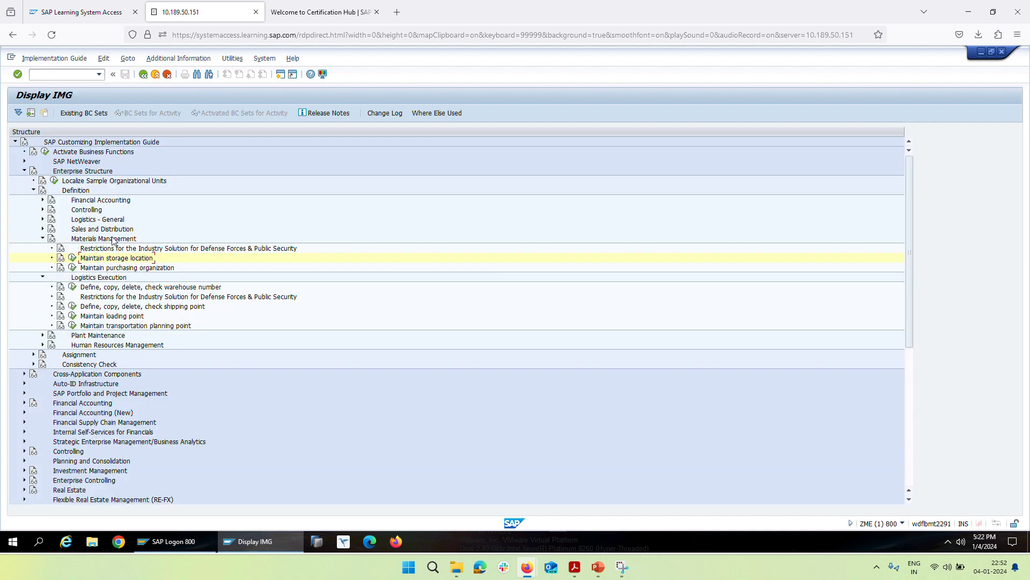
click(42, 238)
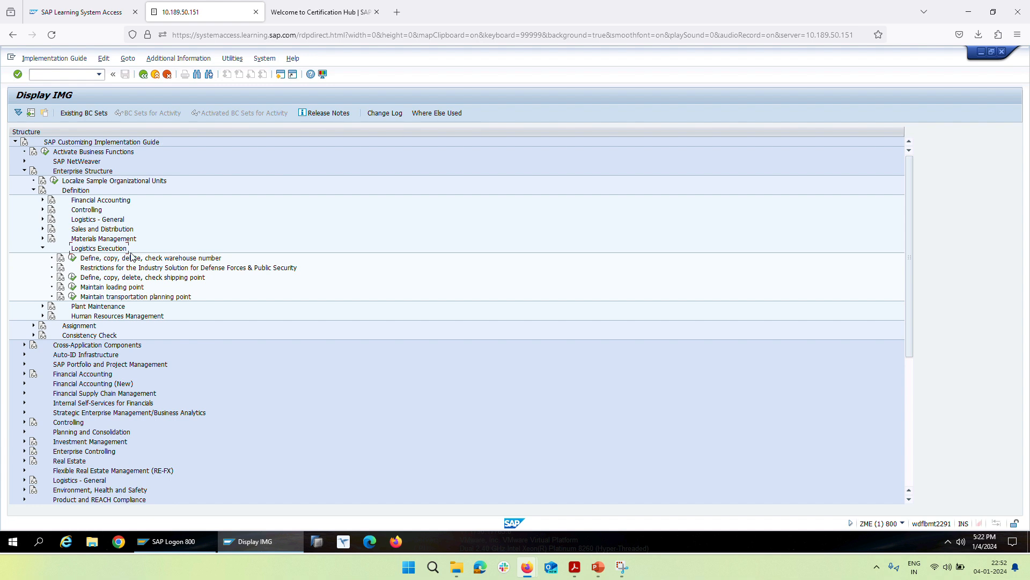
- Collapse the Definition nodes and open Assign warehouse number to plant/storage location under the Logistics Execution assignments
click(43, 249)
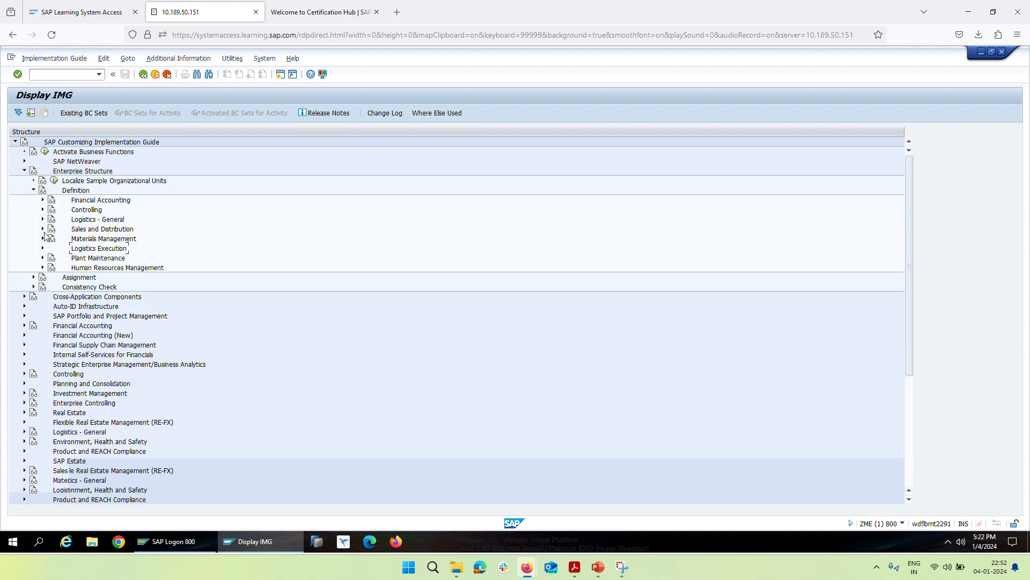
click(33, 190)
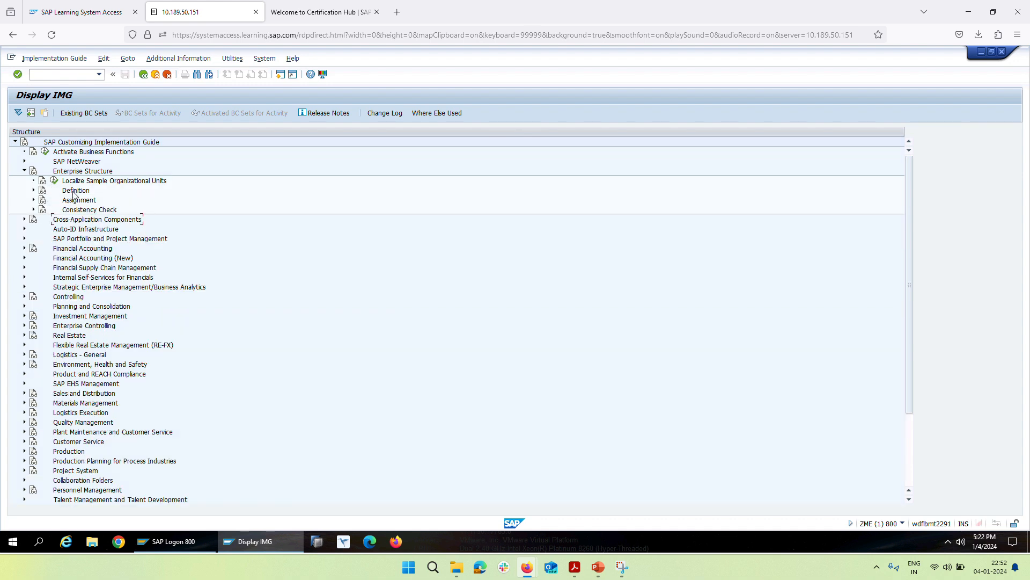
click(33, 200)
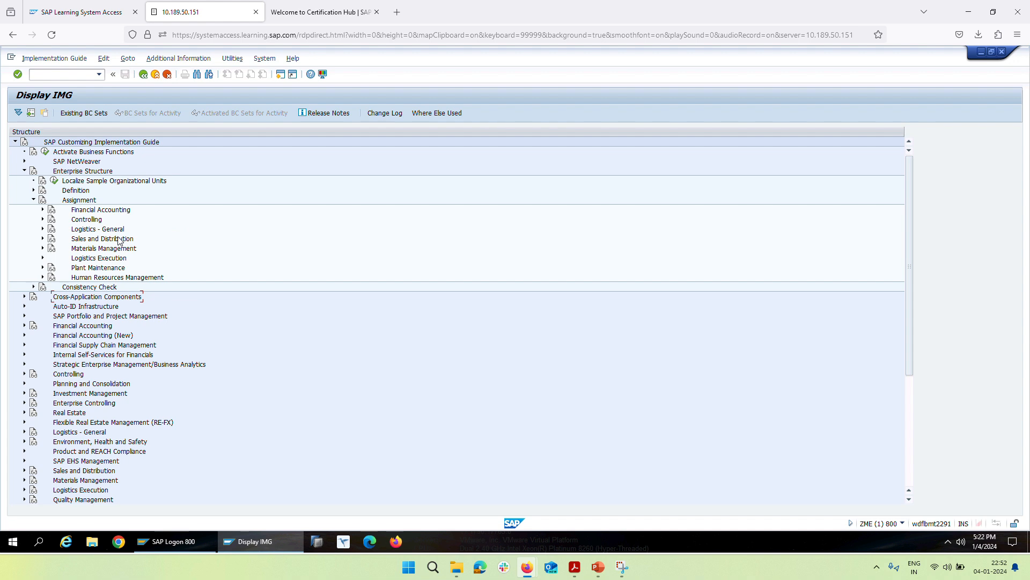
click(43, 259)
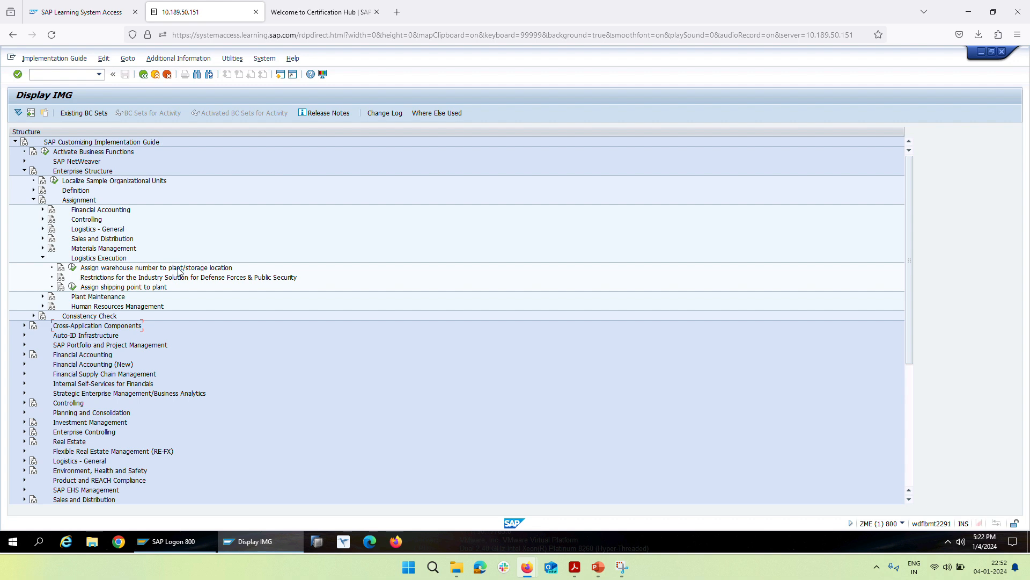
click(72, 267)
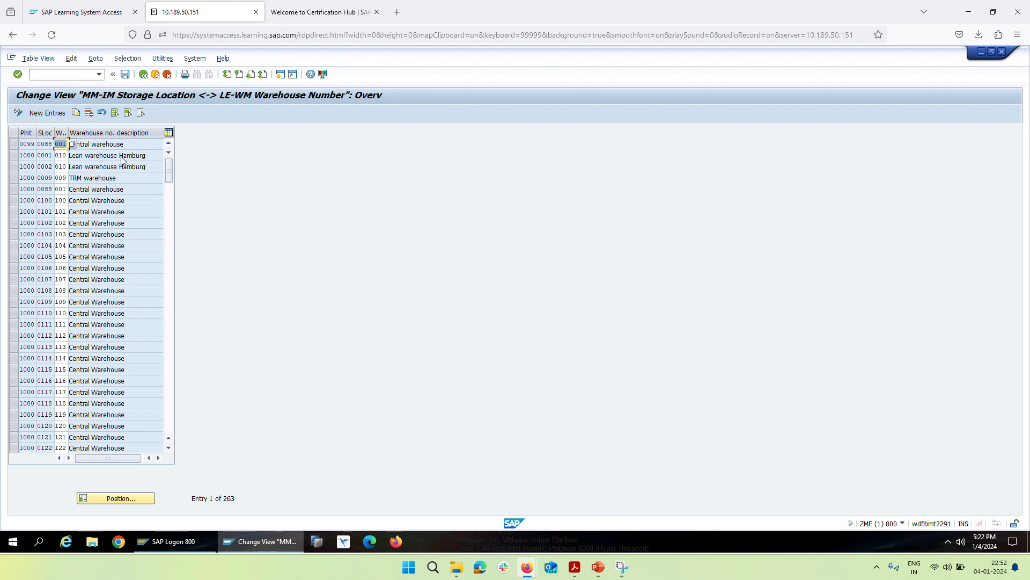
- Jump to plant SPCW in the assignment list and look through its storage locations and assigned warehouse numbers
click(119, 499)
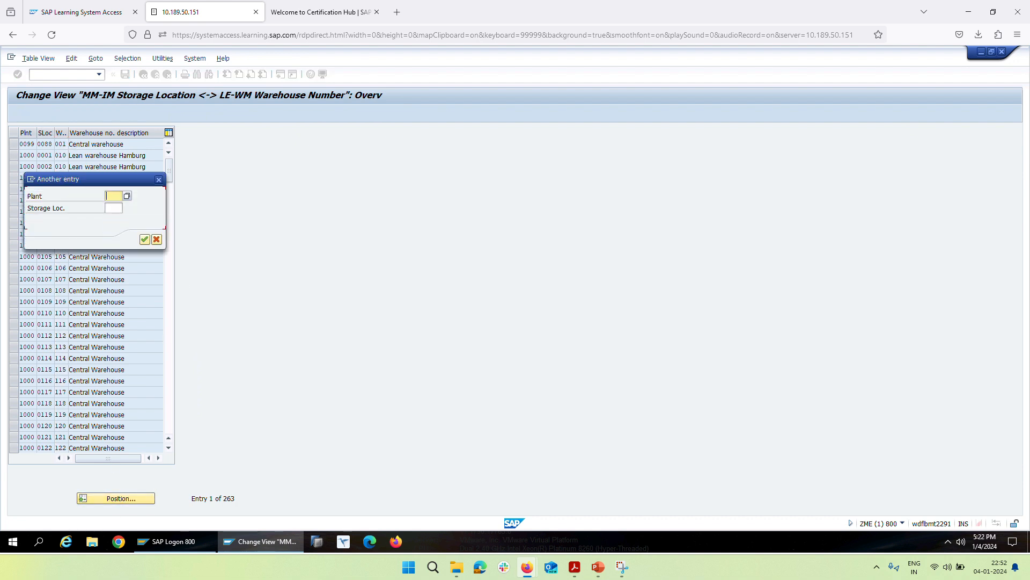
text(zm01)
key(Return)
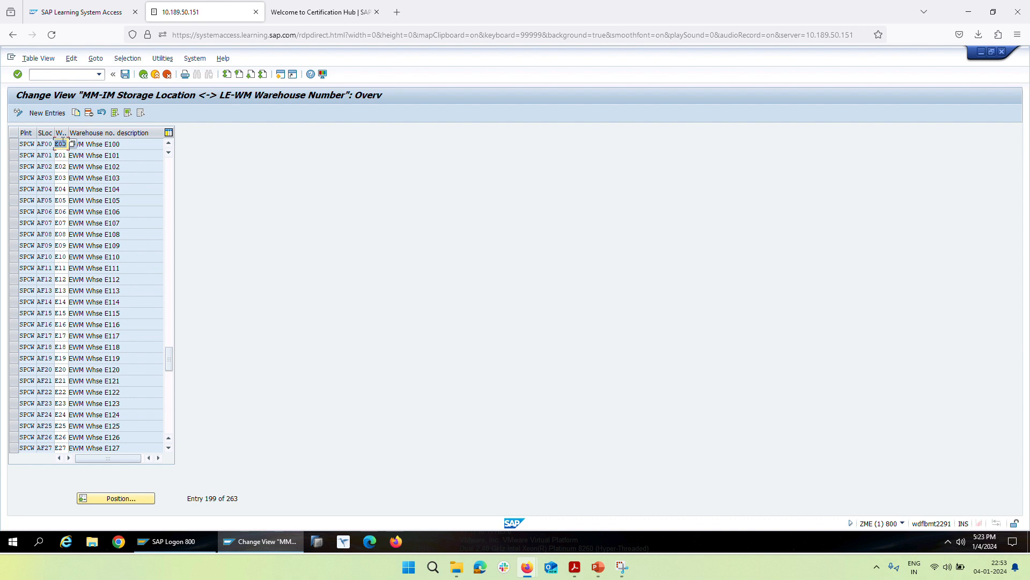
scroll(64, 344, down, 1)
scroll(41, 187, up, 1)
scroll(35, 207, up, 1)
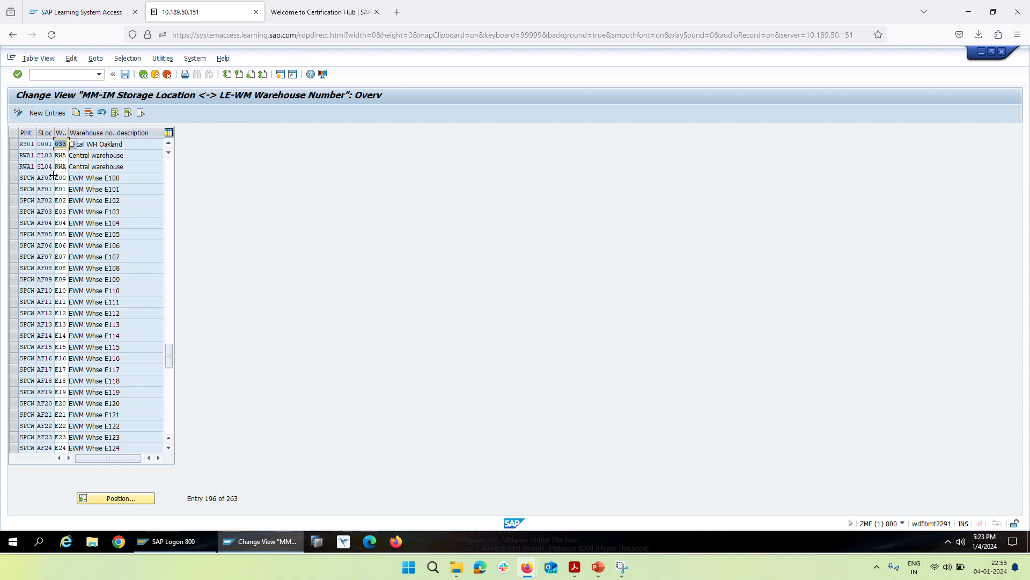
scroll(48, 218, down, 16)
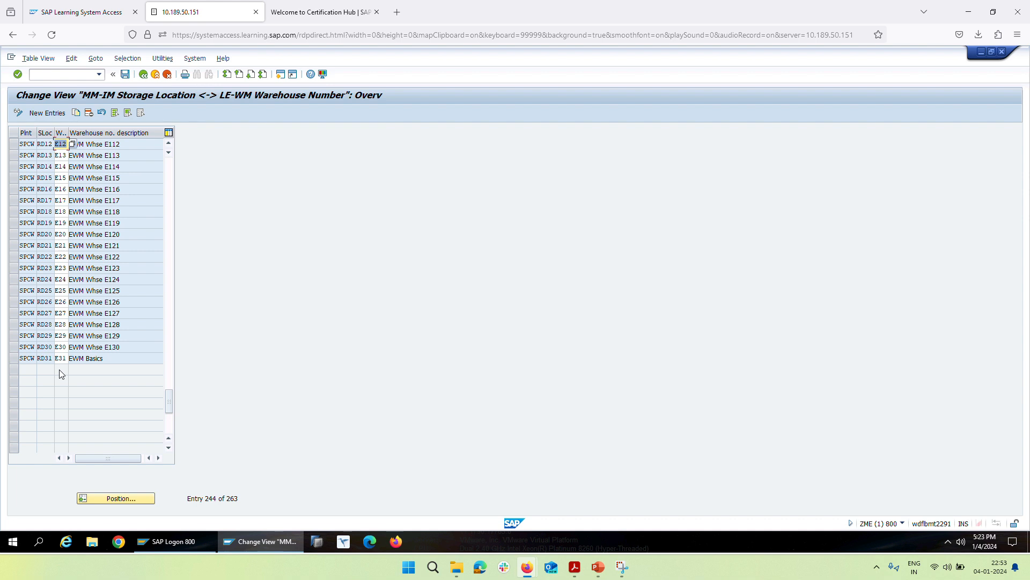
- Try to add a new entry assigning plant SPCW, storage location AF00 to warehouse number EW3
click(37, 114)
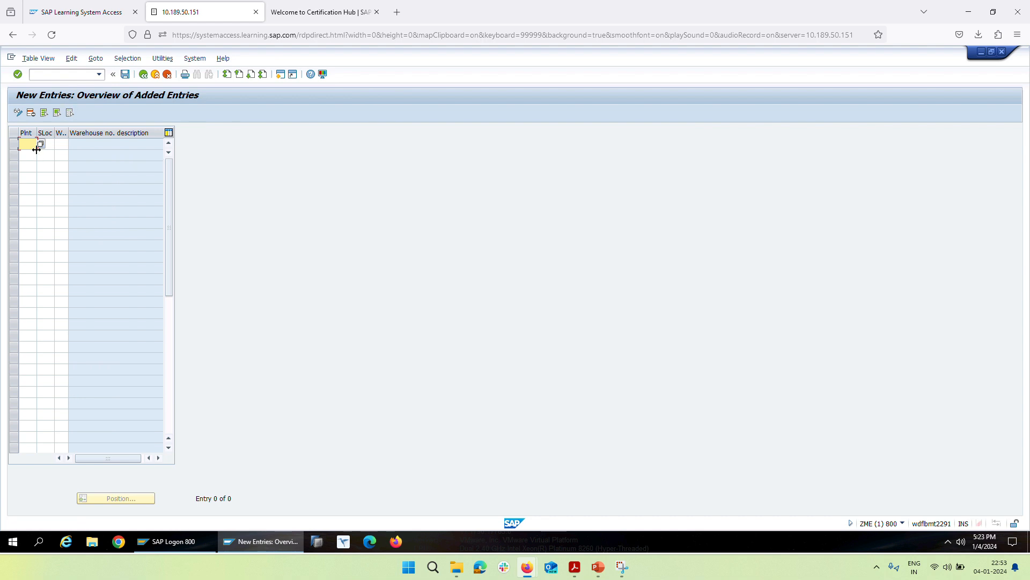
key(Tab)
key(Tab)
click(43, 144)
text(af00)
key(Tab)
key(Tab)
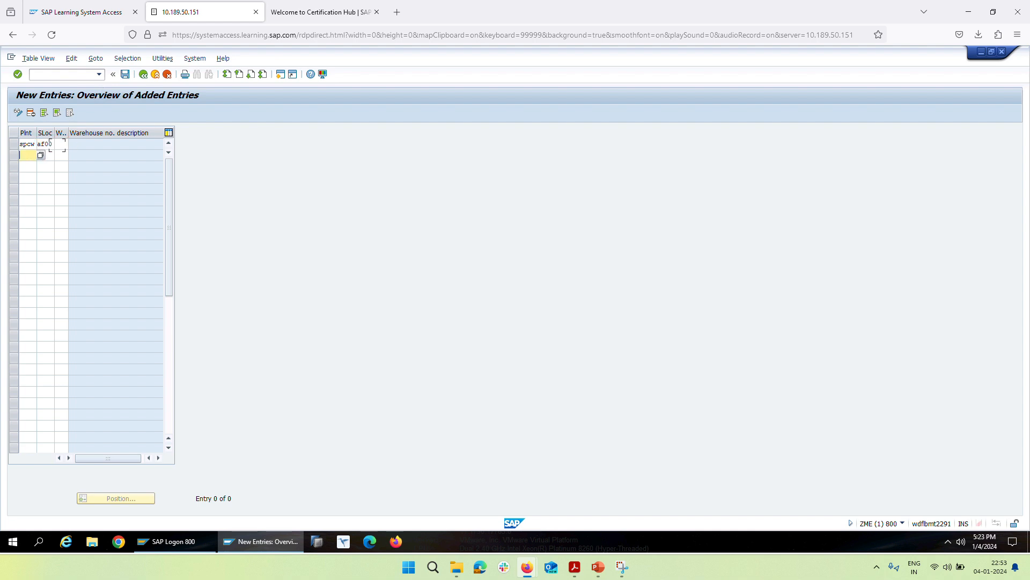
click(63, 144)
text(ew3)
key(Return)
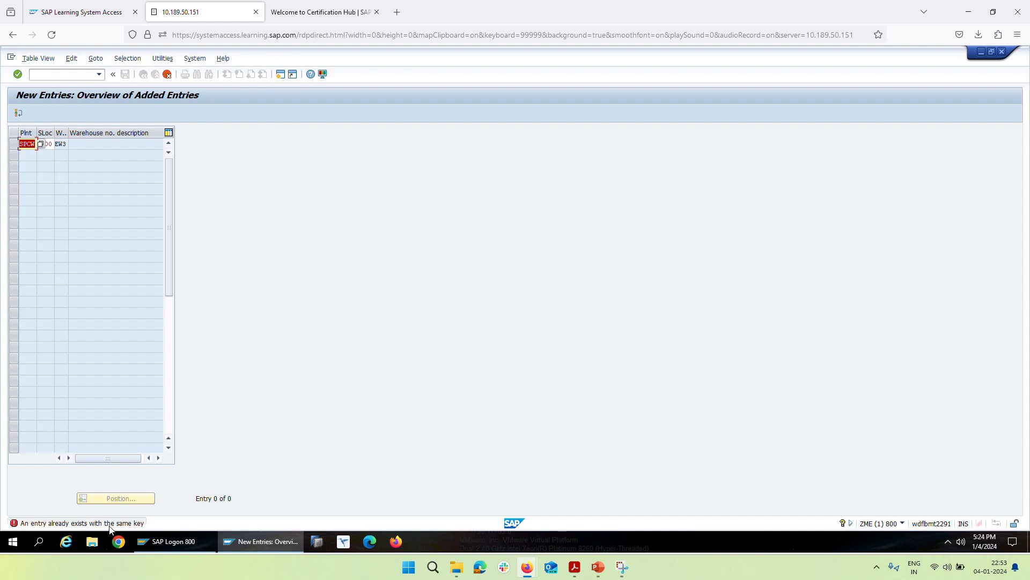
click(167, 74)
click(152, 243)
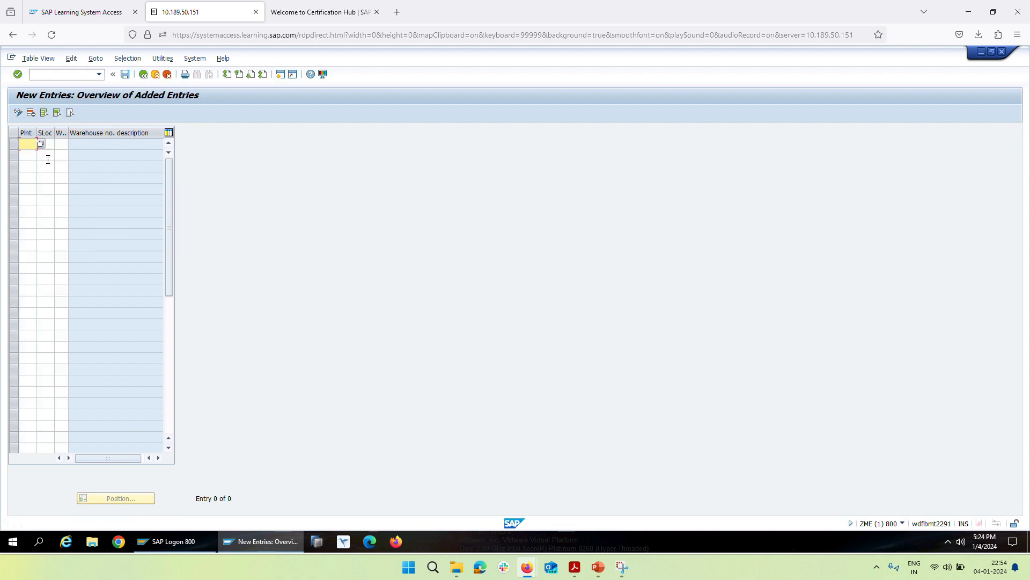
click(143, 75)
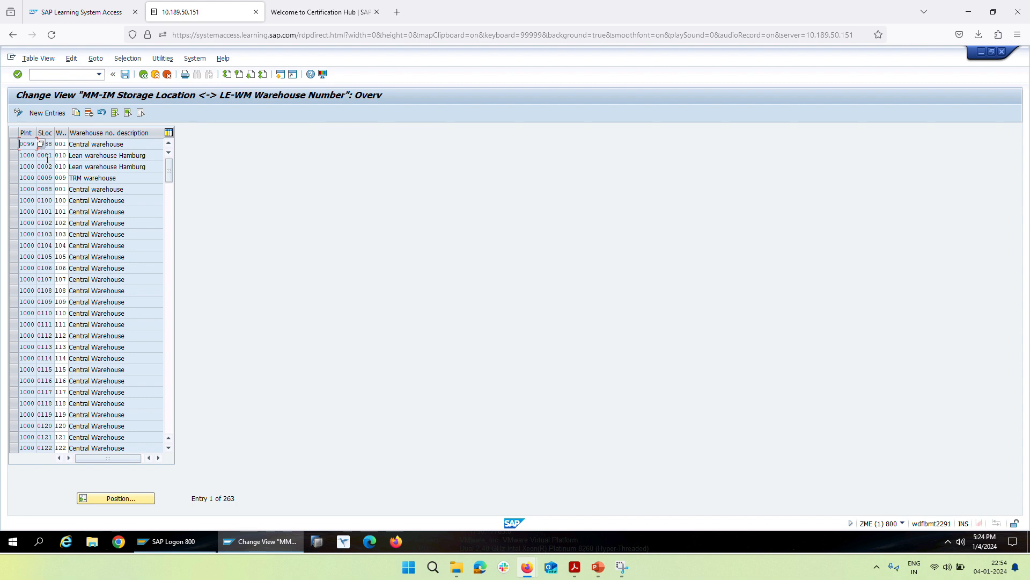
- Find the existing entry for plant SPCW, storage location AF00, set its warehouse number to EW3, and save
click(86, 498)
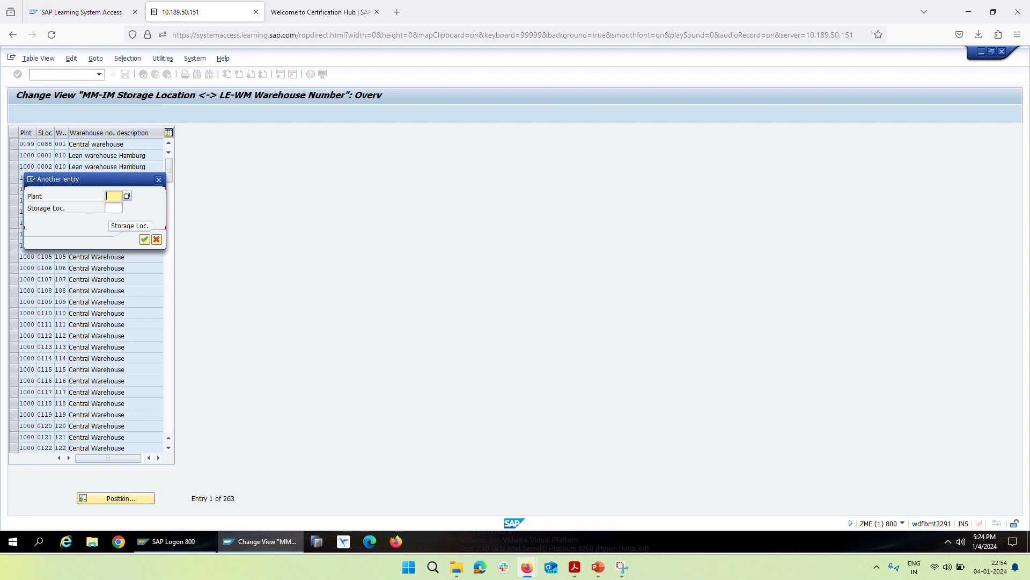
text(spcw)
key(Return)
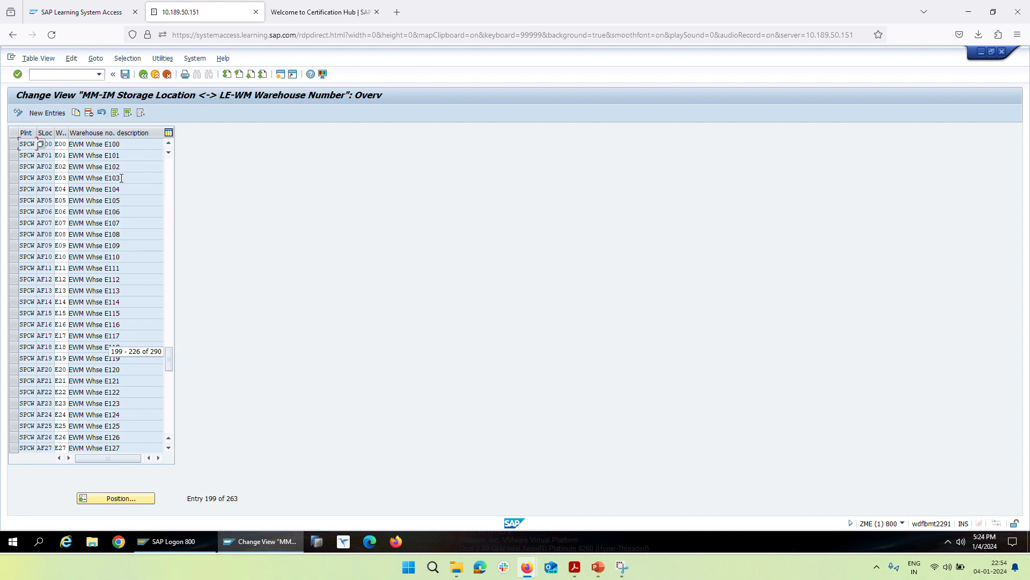
click(67, 144)
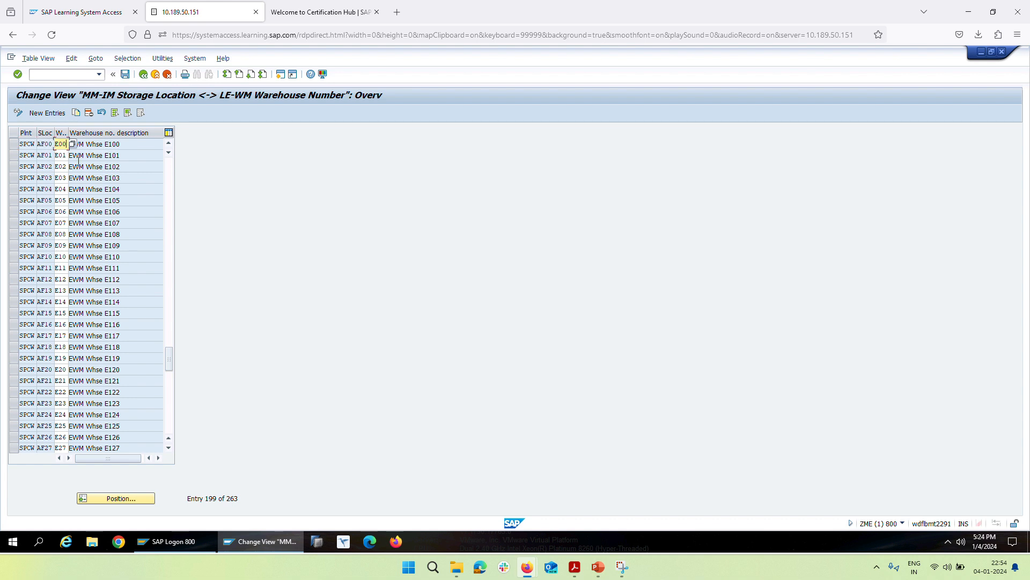
text(ew3)
key(Return)
click(126, 75)
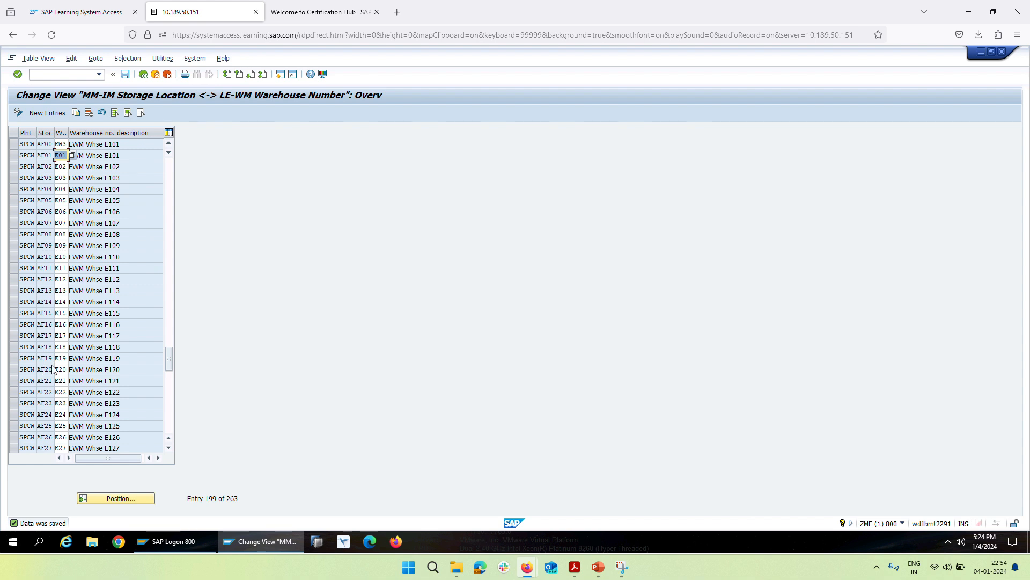
- Set the warehouse number for plant SPCW, storage location RD00 to EW3 and save the assignment
scroll(53, 366, down, 4)
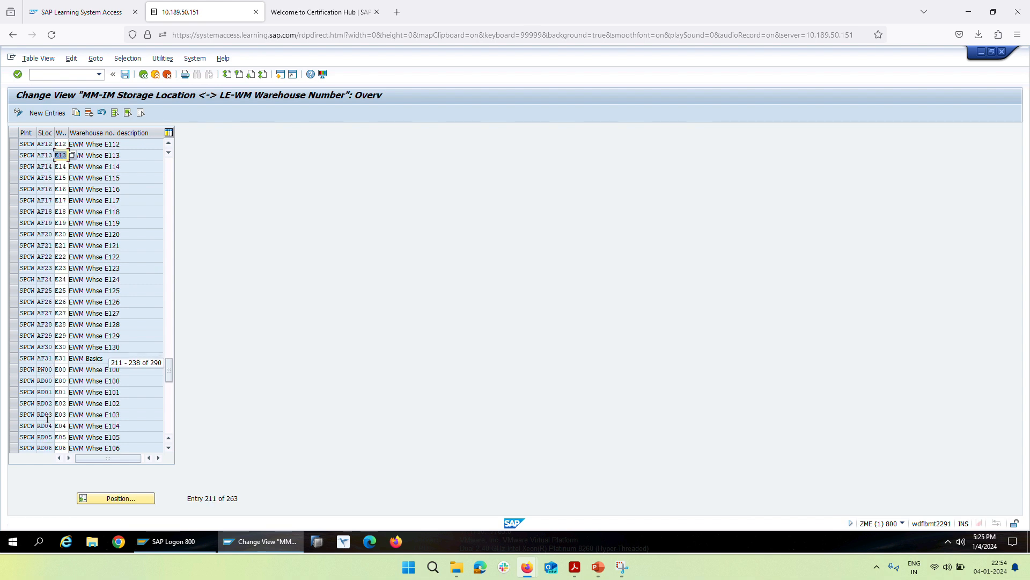
click(66, 380)
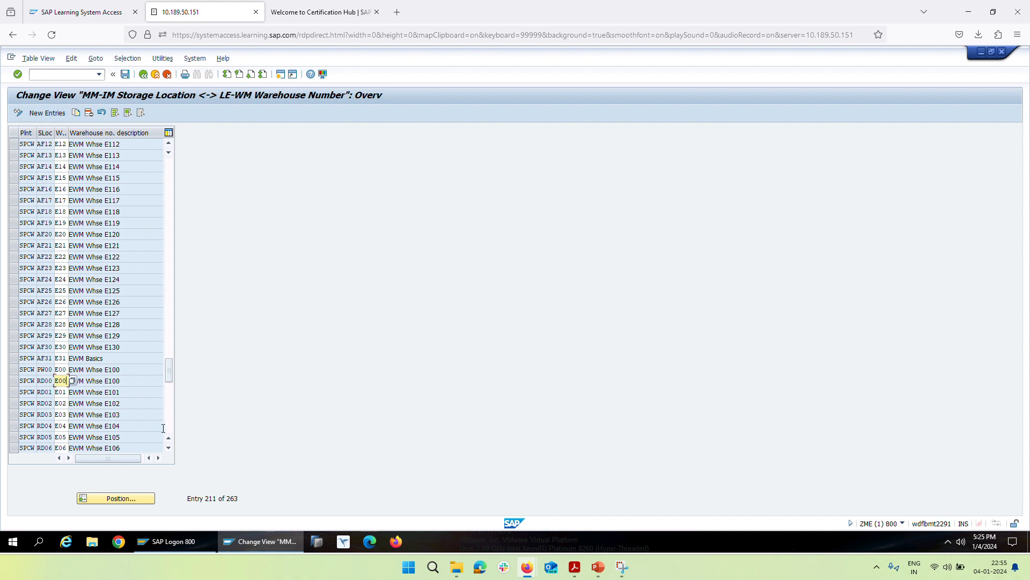
key(BackSpace)
key(BackSpace)
text(w3)
key(Return)
key(ctrl+s)
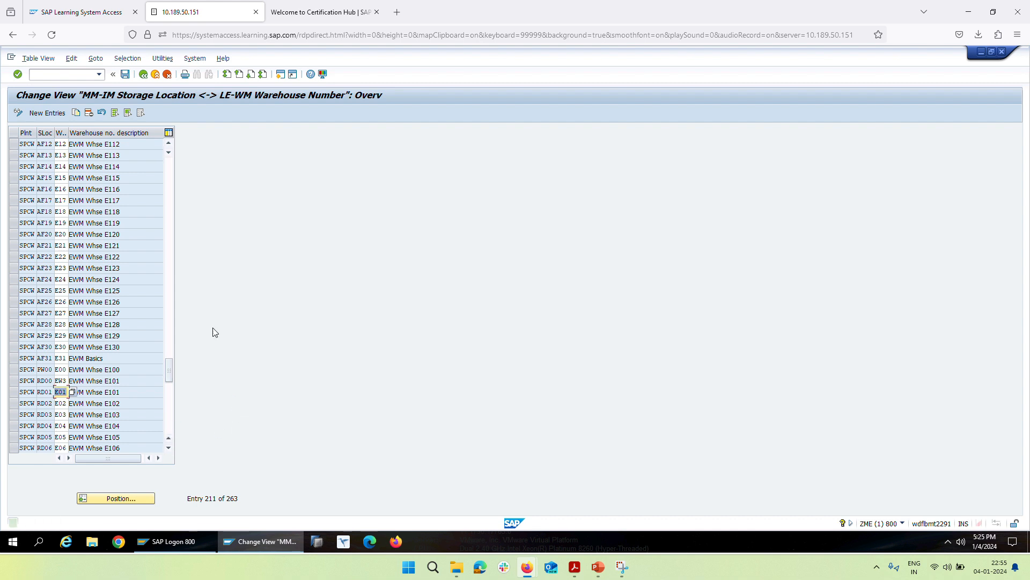
- Return to the Implementation Guide and collapse the Logistics Execution assignments and the Enterprise Structure node
click(143, 74)
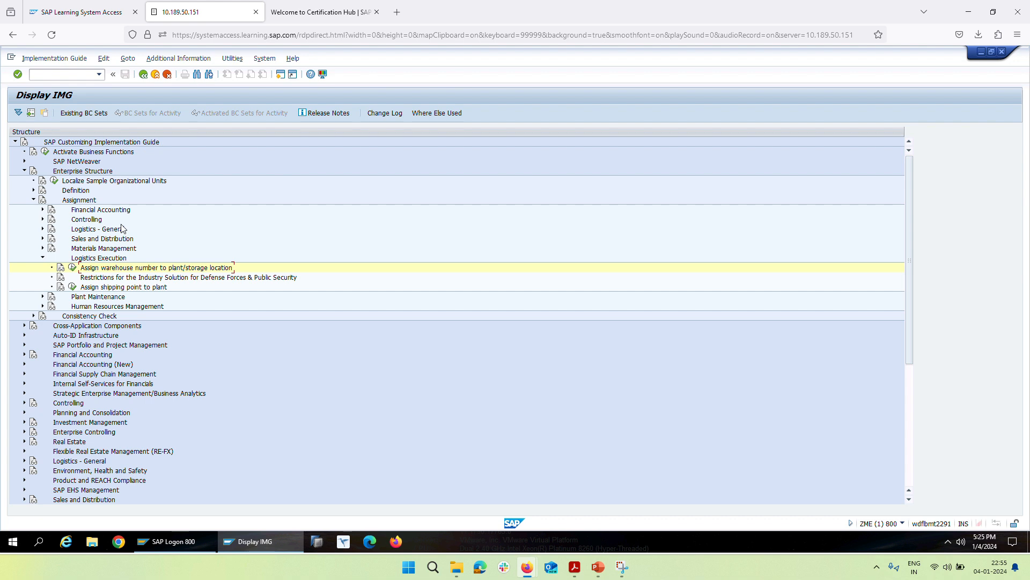
click(43, 258)
click(24, 172)
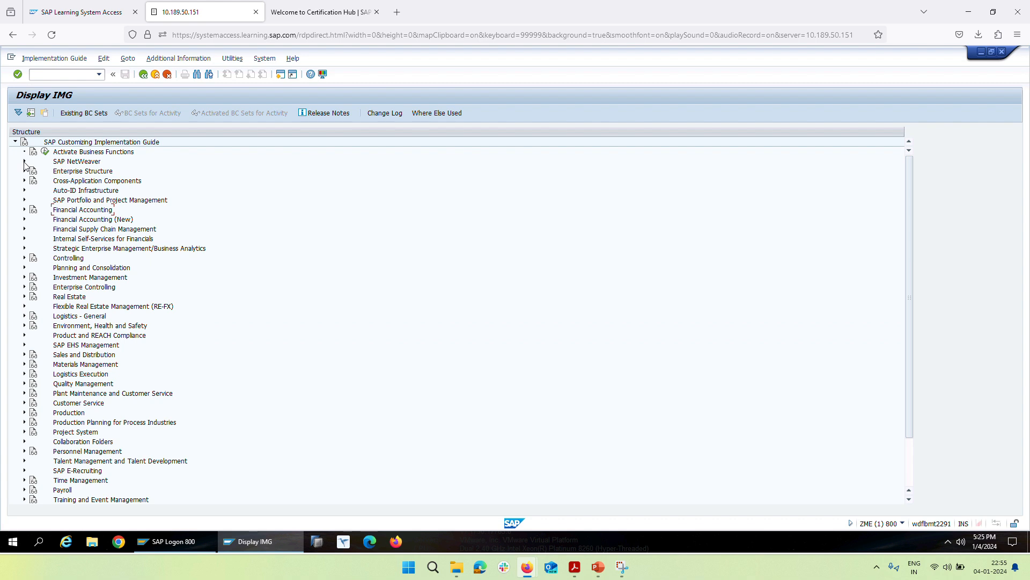
- Open Configure SAP EWM-Specific Parameters under Integration with Other SAP Components, Extended Warehouse Management, Basic Settings for EWM Linkage, accepting display-only access
scroll(62, 494, down, 3)
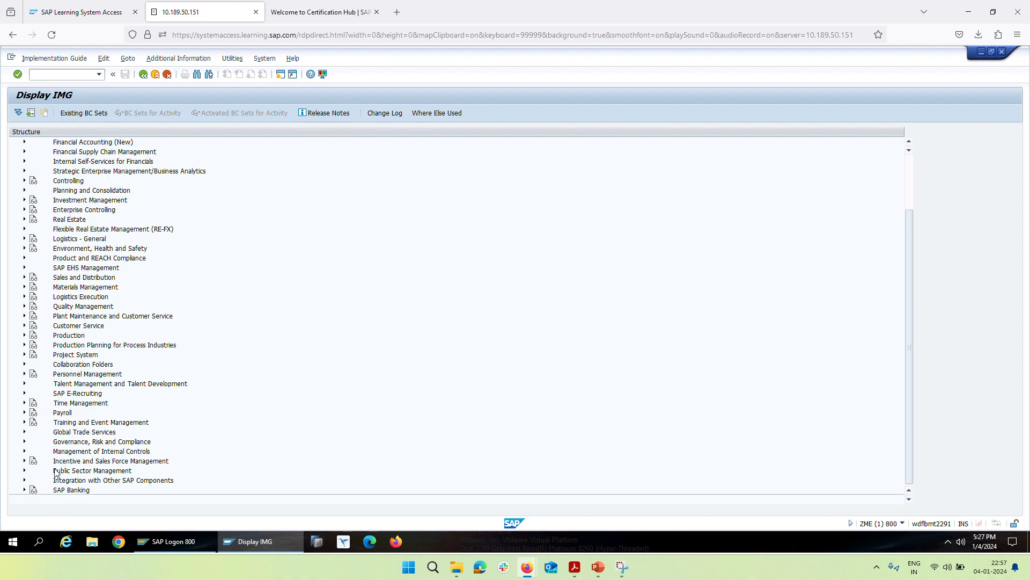
click(24, 481)
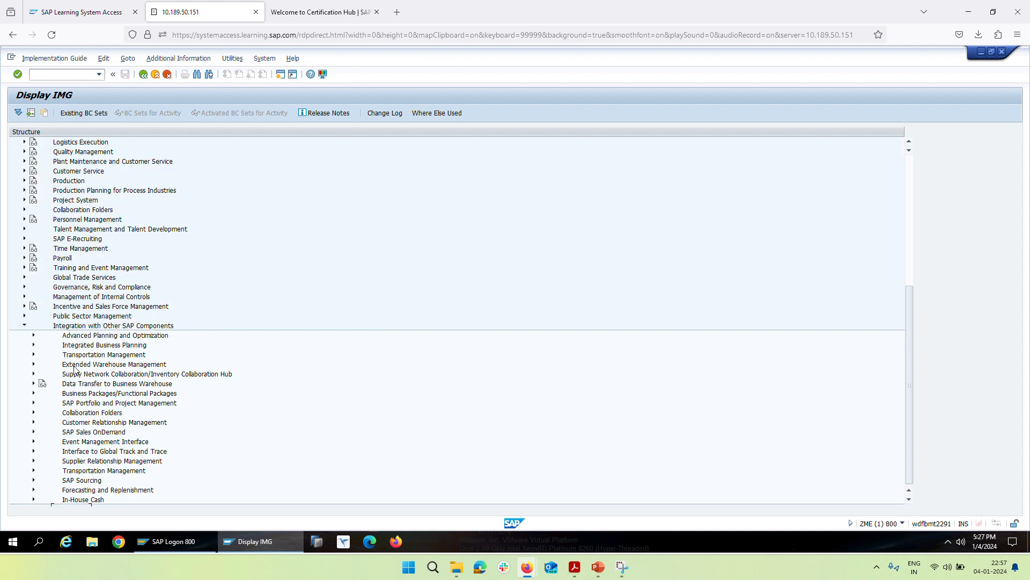
click(34, 364)
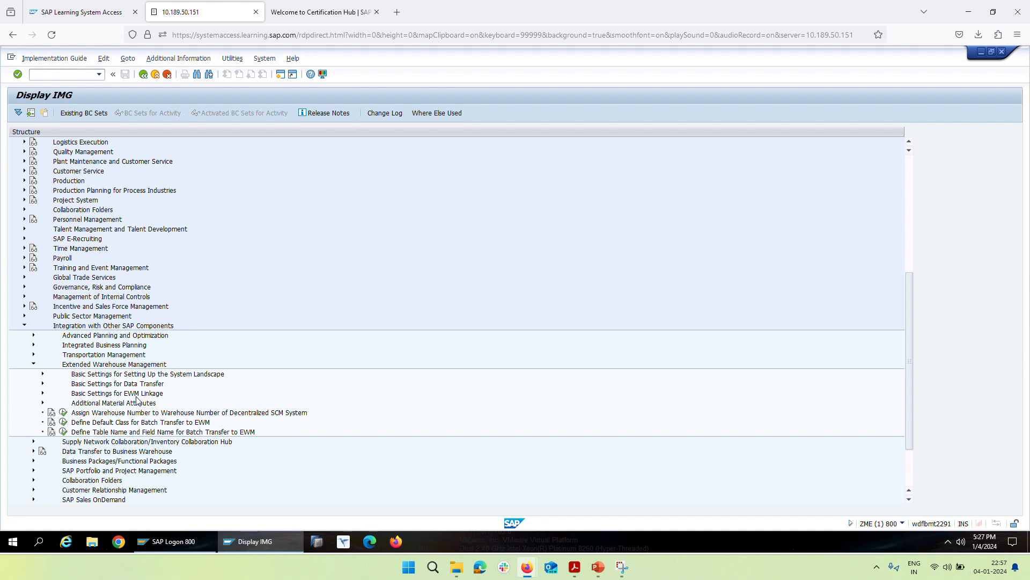
click(42, 394)
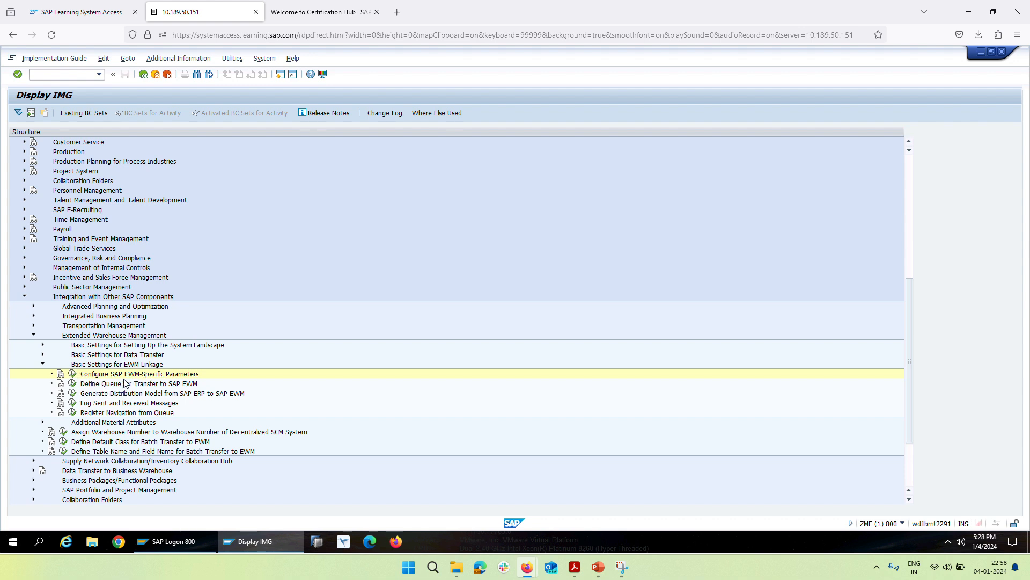
click(73, 374)
click(100, 325)
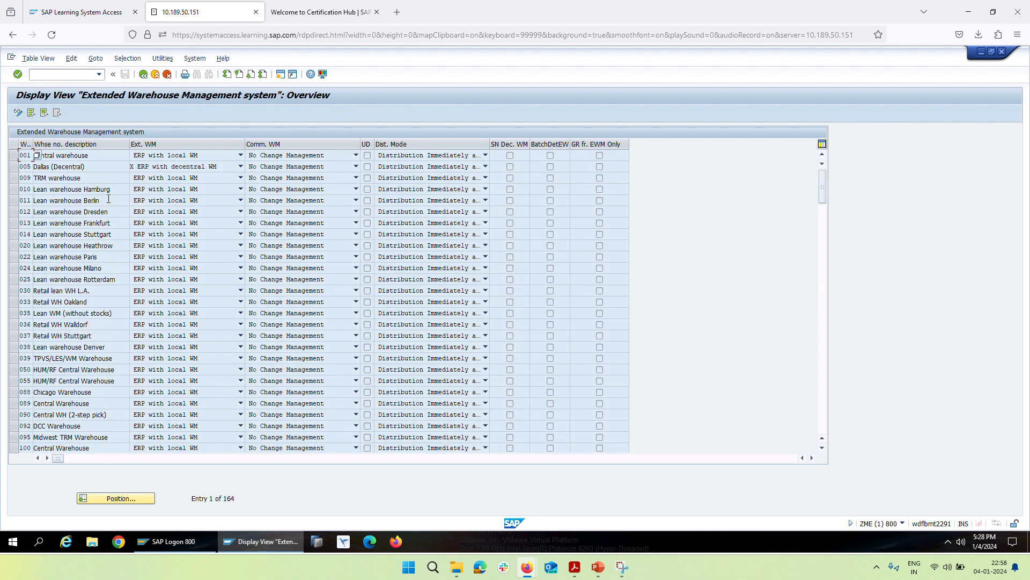
- Locate warehouse number EW3 in the Extended Warehouse Management system overview and dismiss the mail notification
click(120, 499)
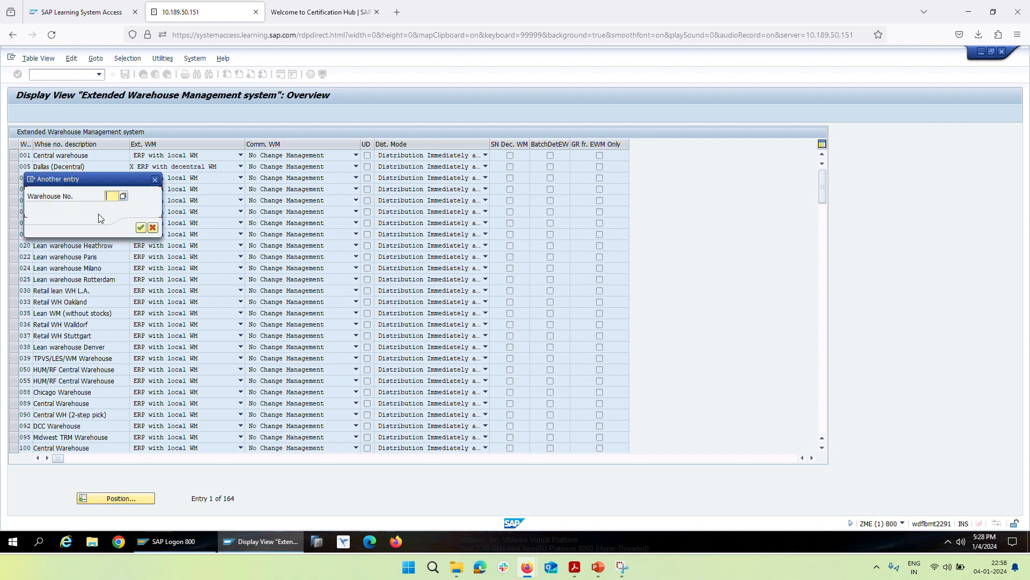
text(ew3)
key(Return)
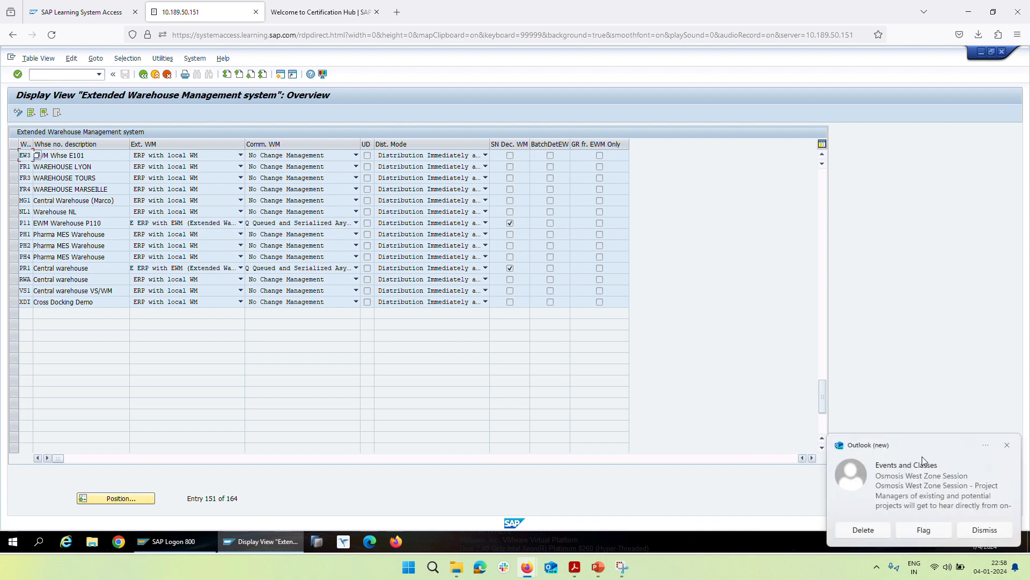
click(1007, 444)
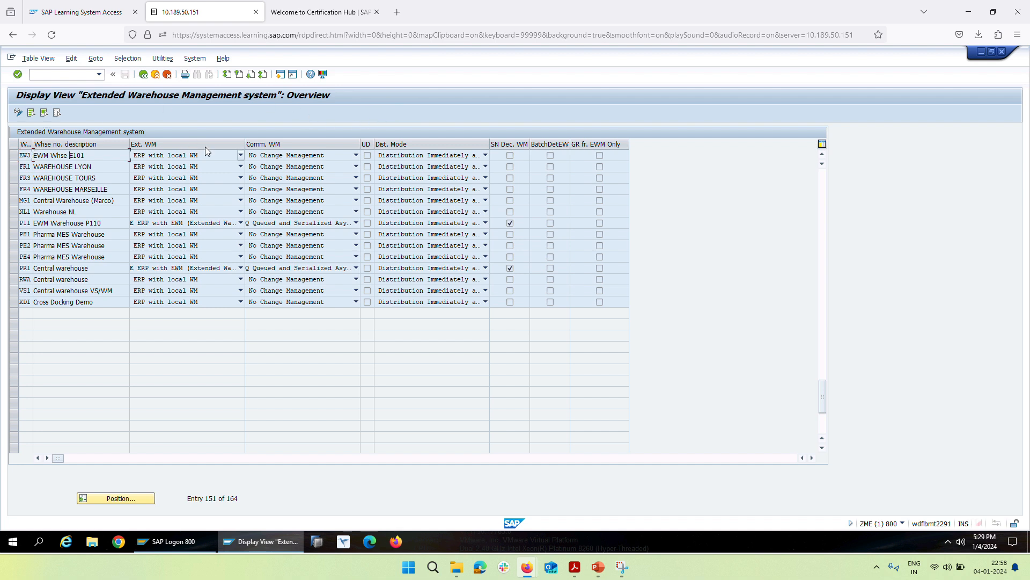
- Try to set the external WM of warehouse EW3 to ERP with EWM (Extended Warehouse Management)
click(241, 156)
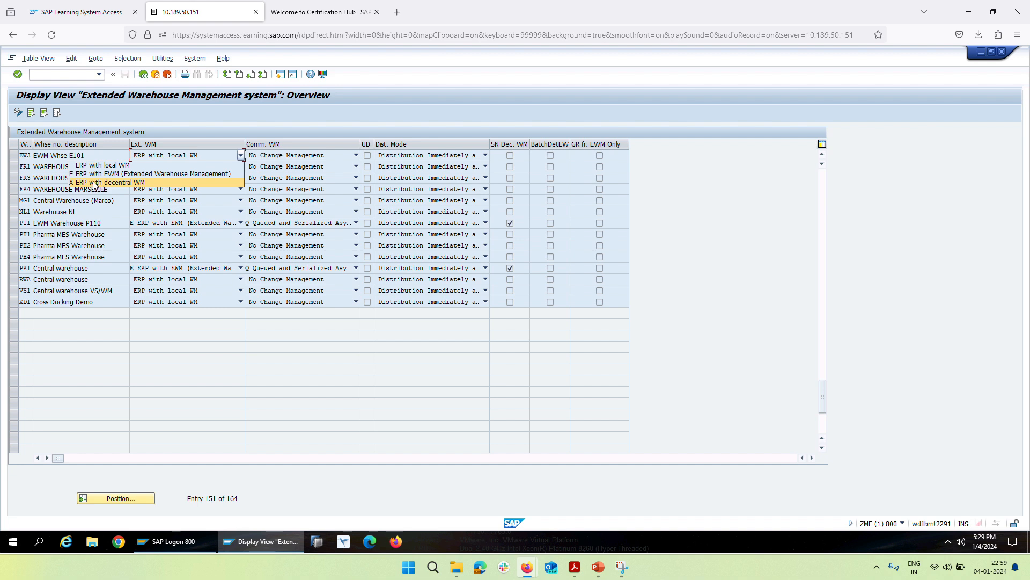
click(133, 174)
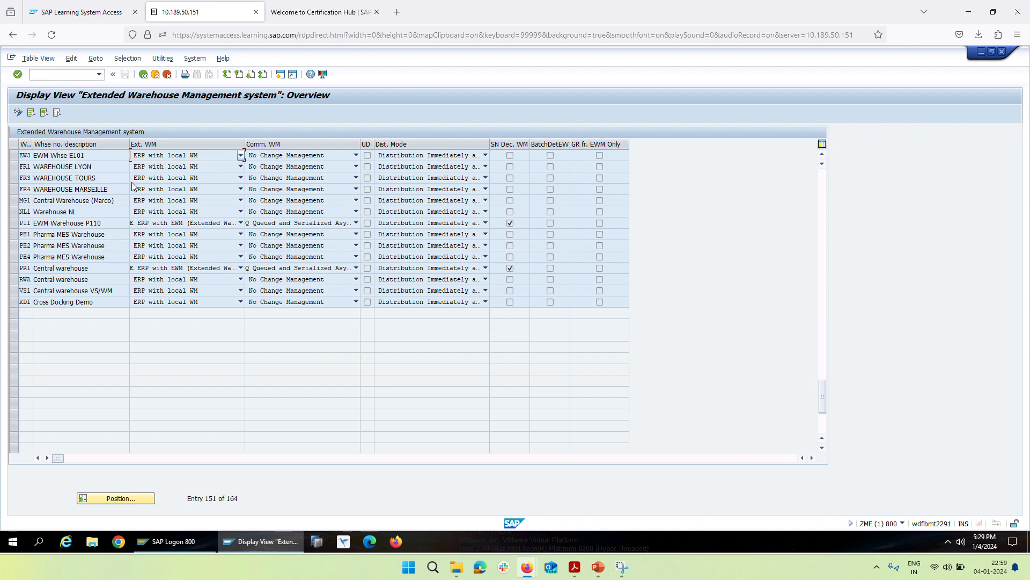
click(241, 155)
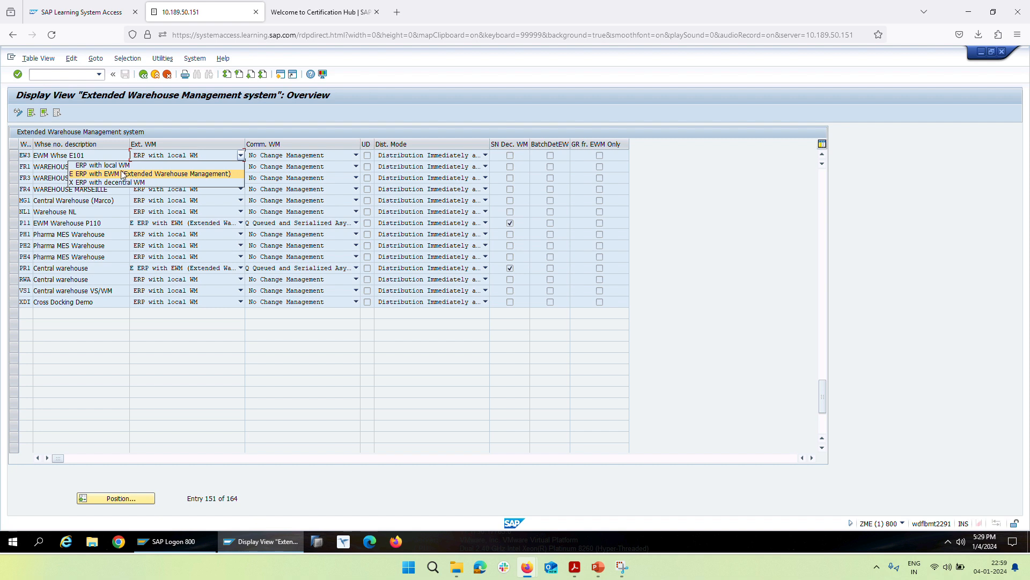
click(144, 177)
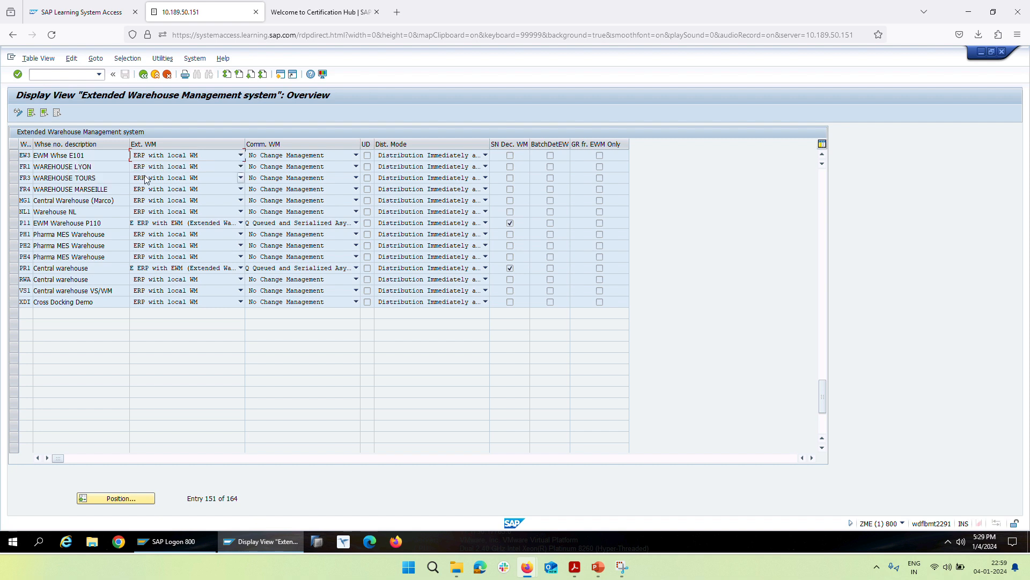
- Review the available WM communication types and delivery distribution modes for warehouse EW3
click(356, 156)
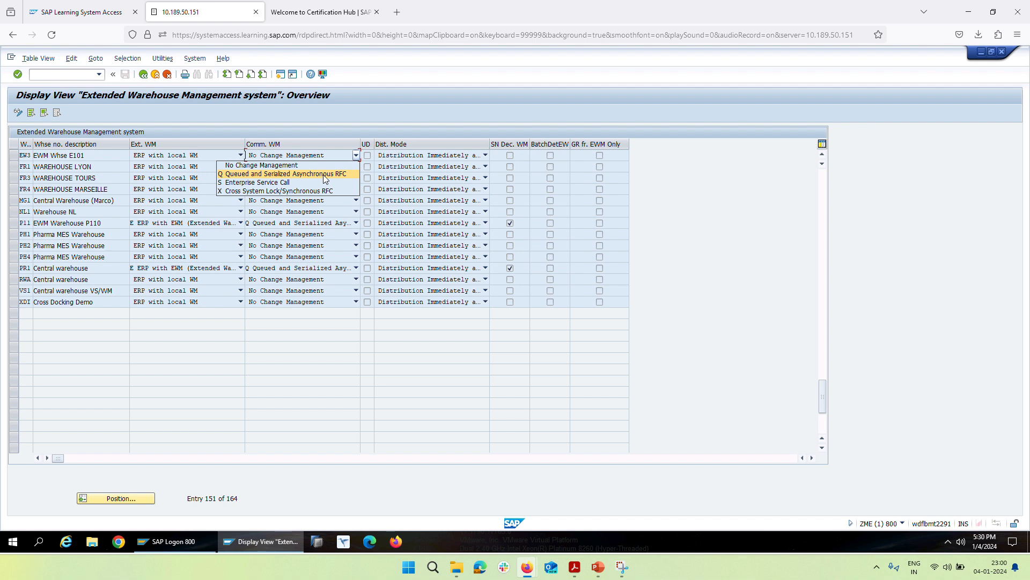
key(Escape)
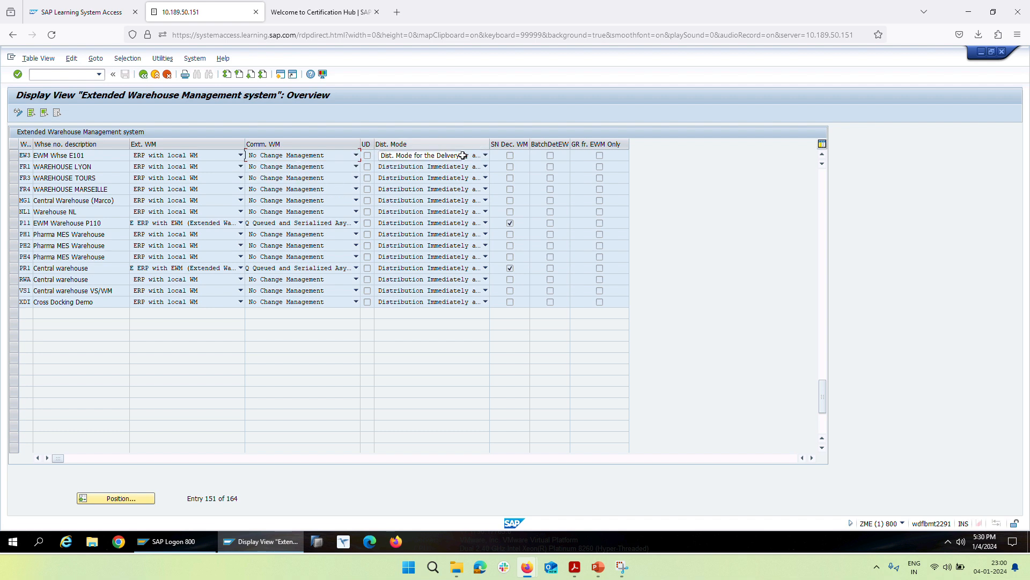
click(485, 155)
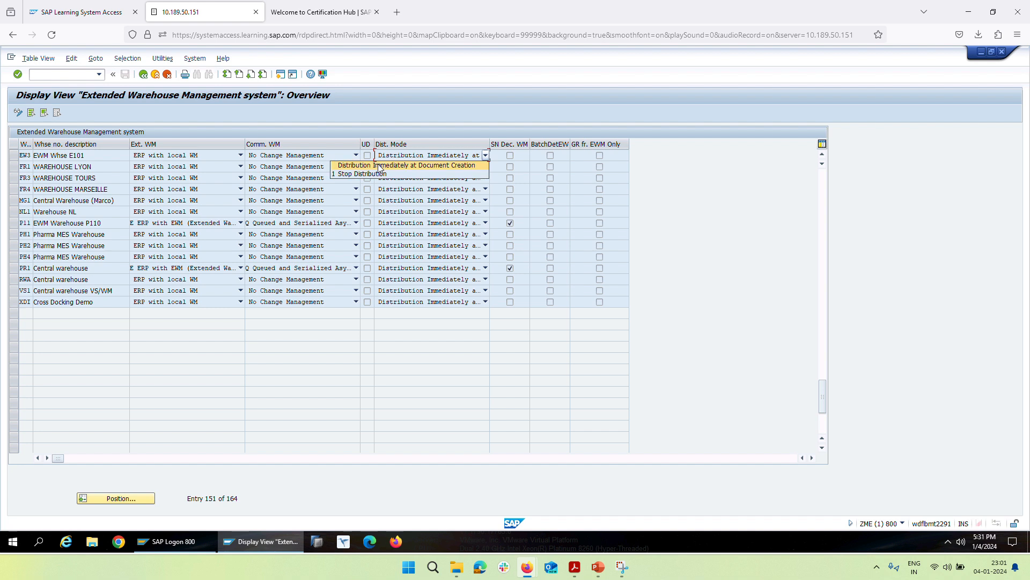
click(448, 118)
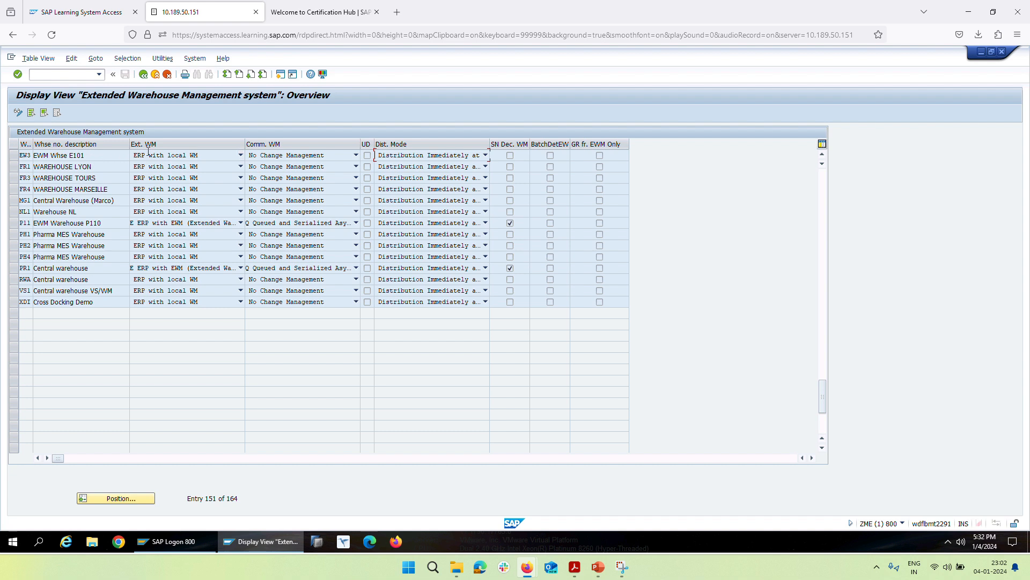
- Recheck the external WM and WM communication options for warehouse EW3 and return to the Implementation Guide
click(240, 156)
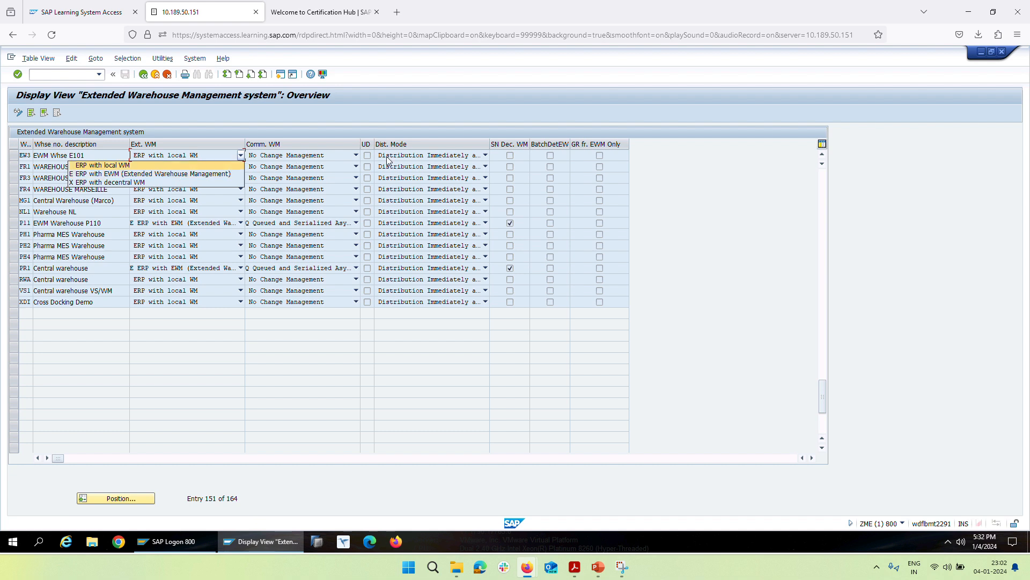
click(356, 156)
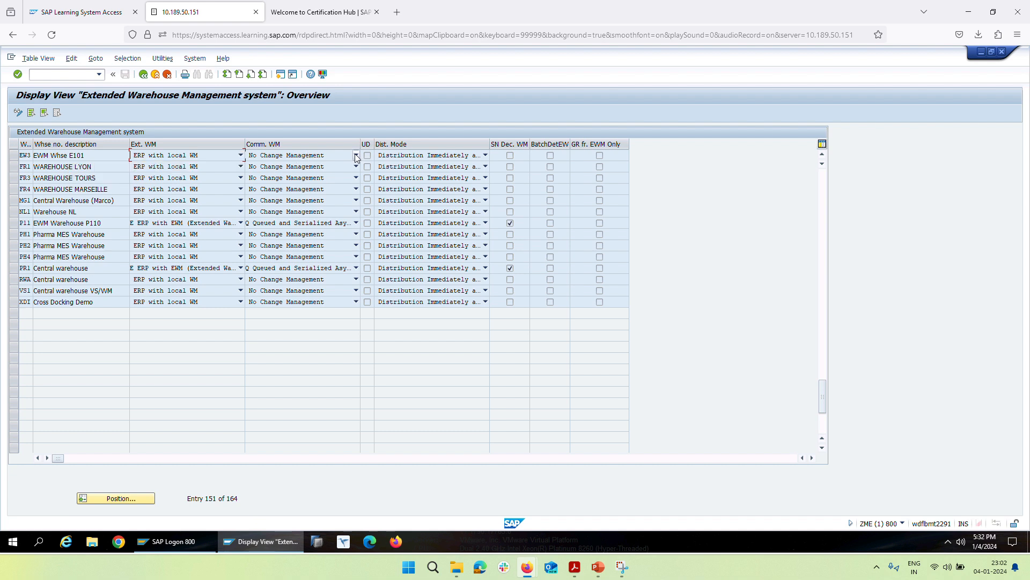
click(355, 155)
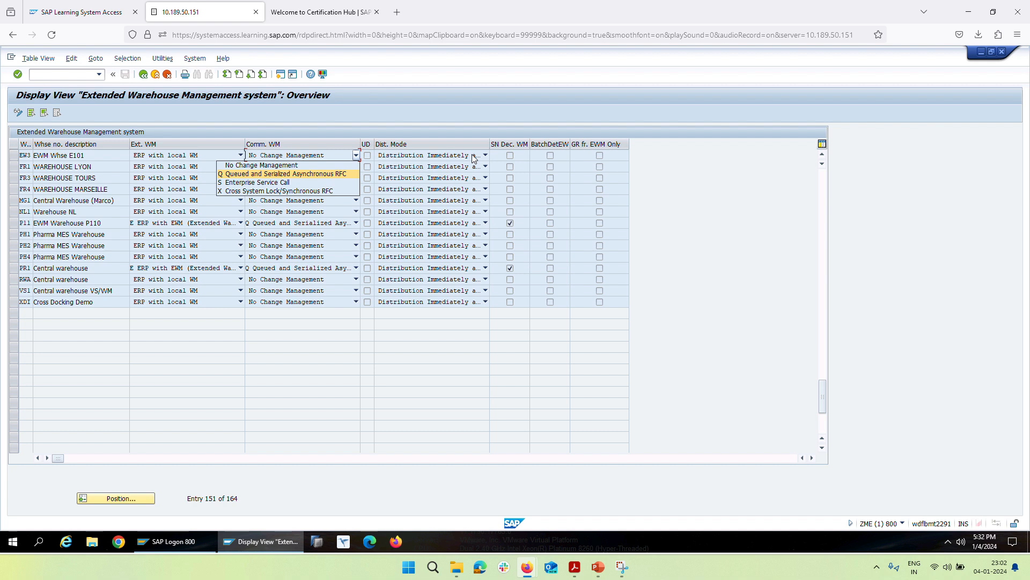
click(434, 121)
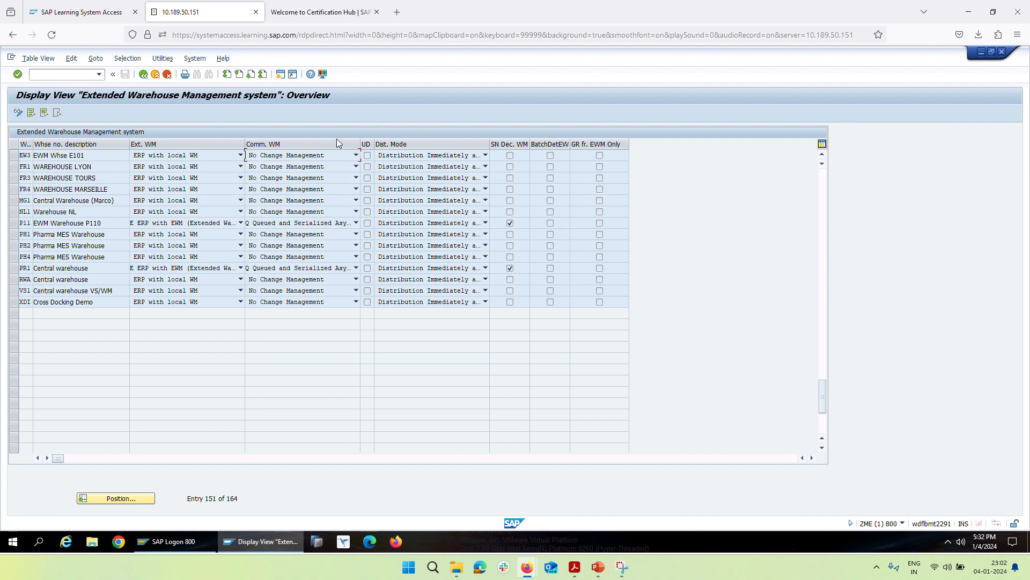
click(144, 75)
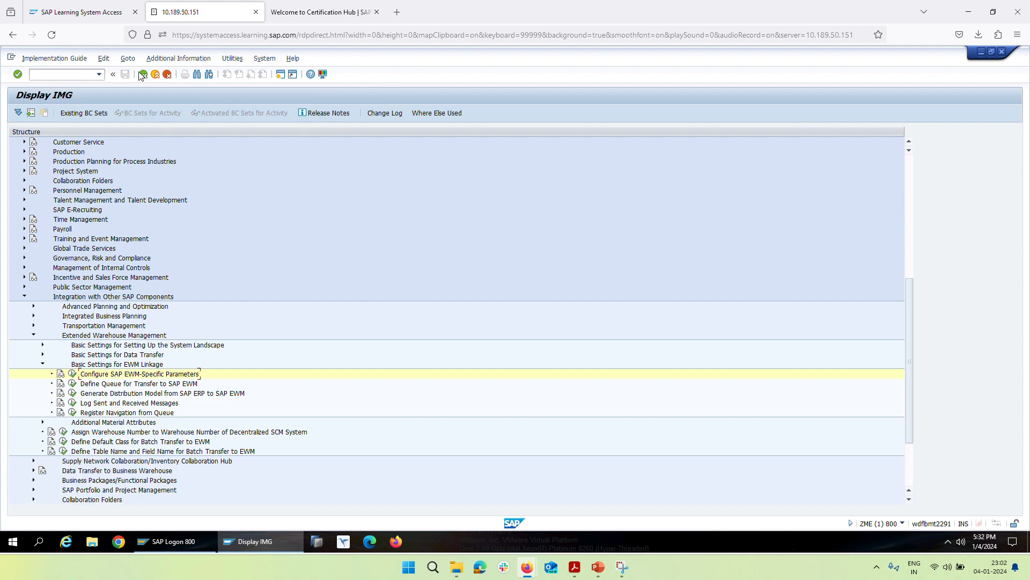
- Reopen the SAP EWM-specific parameters as display-only and locate warehouse number EW3
click(73, 374)
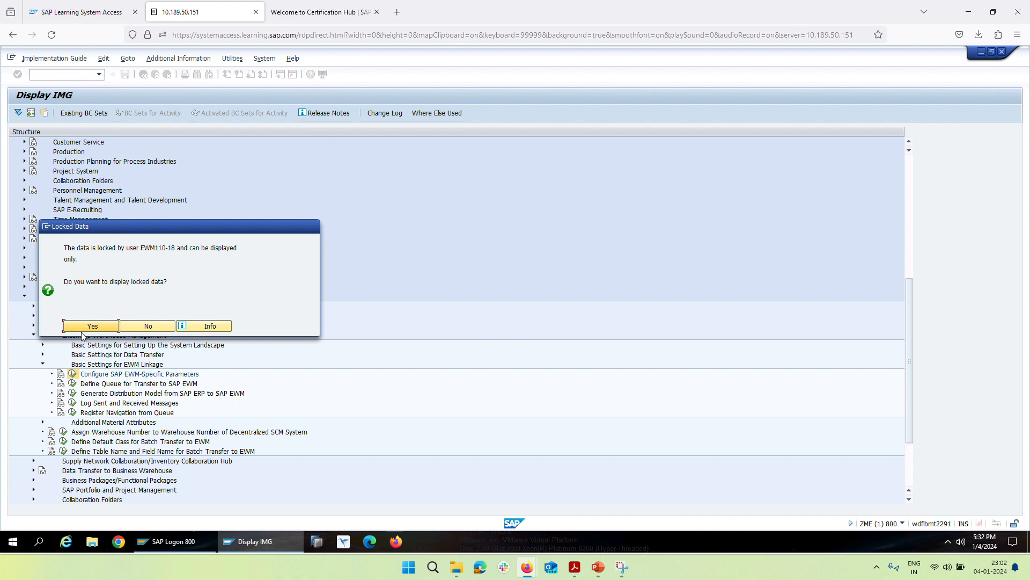
click(88, 327)
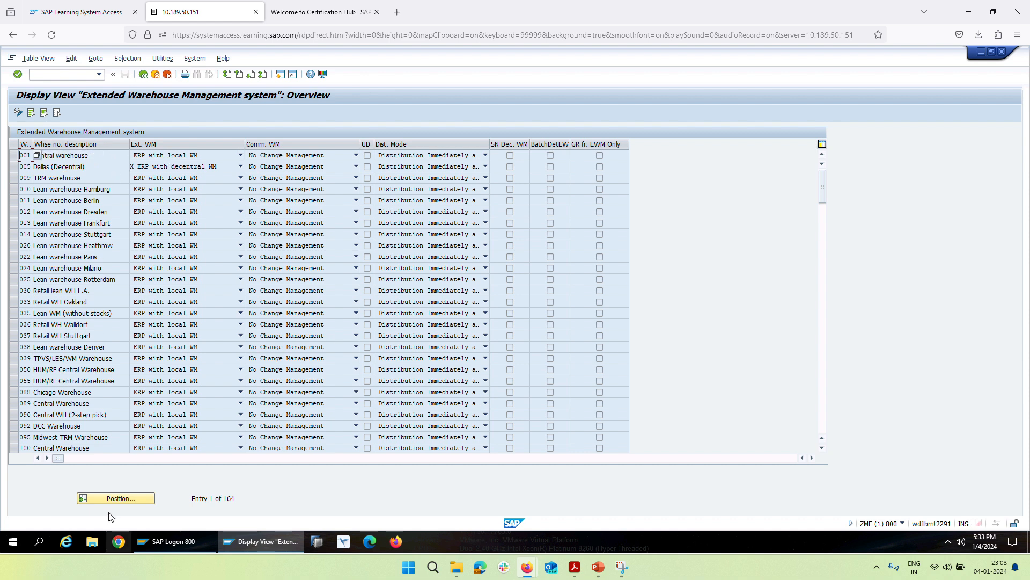
click(89, 498)
text(EW3)
key(Return)
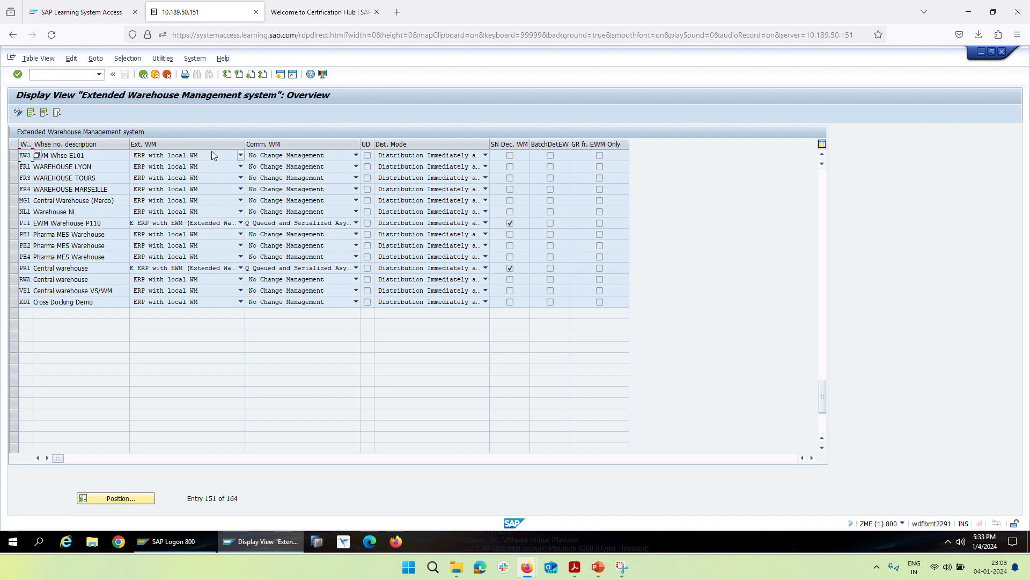
- Examine the external WM and WM communication choices of EW3 once more and leave the parameters overview
drag(243, 154, 243, 154)
click(241, 156)
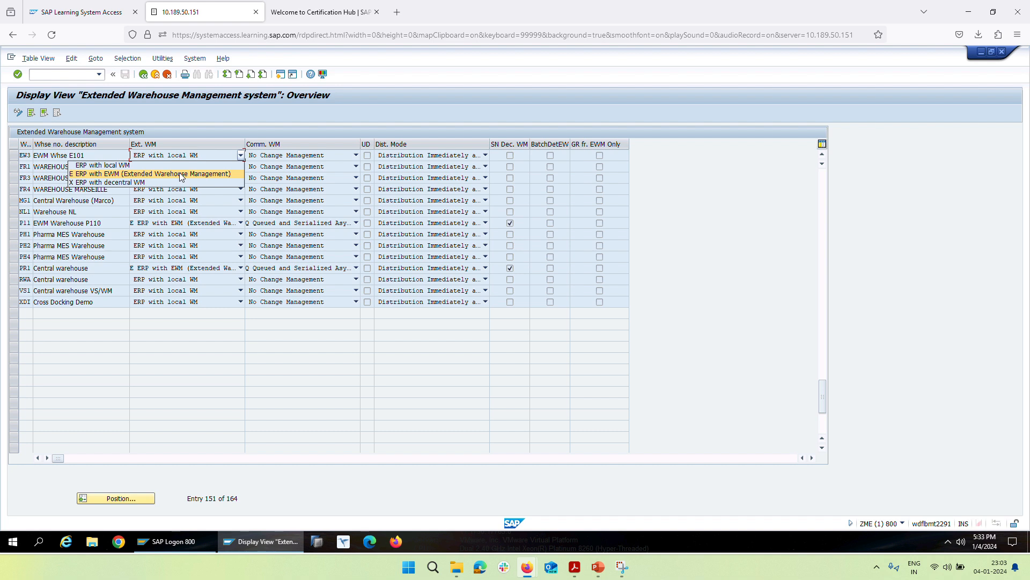
click(356, 155)
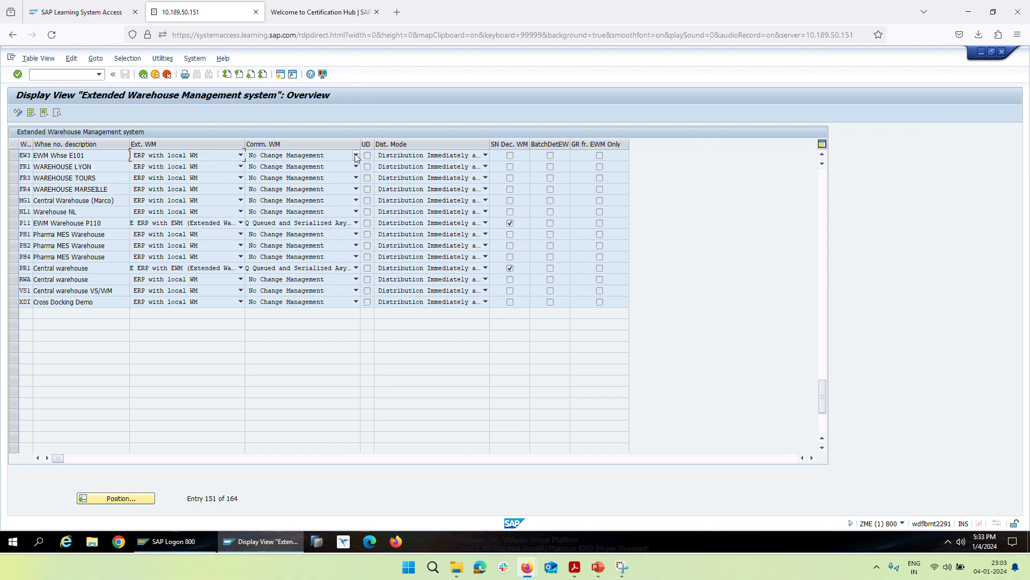
click(355, 155)
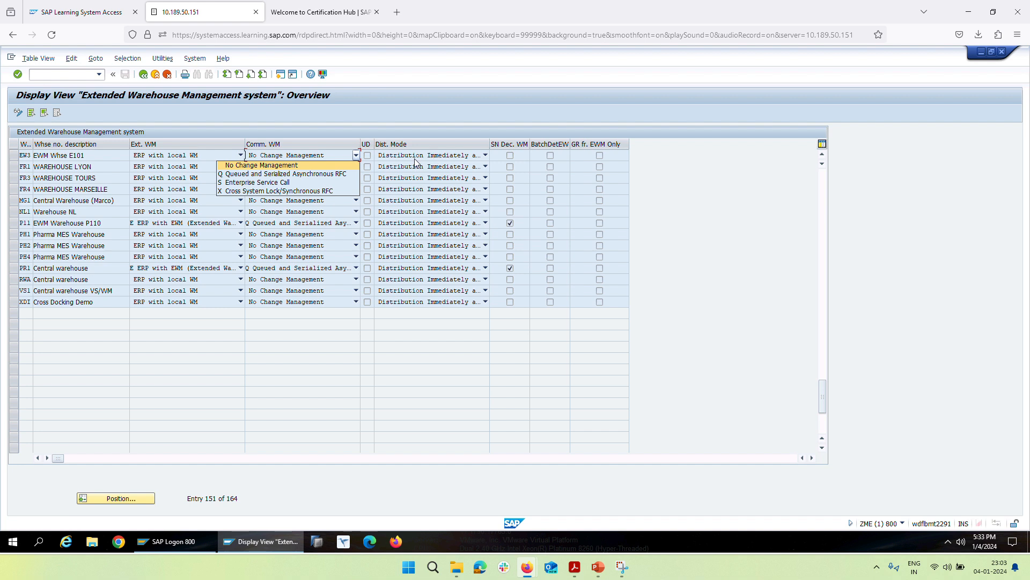
click(388, 107)
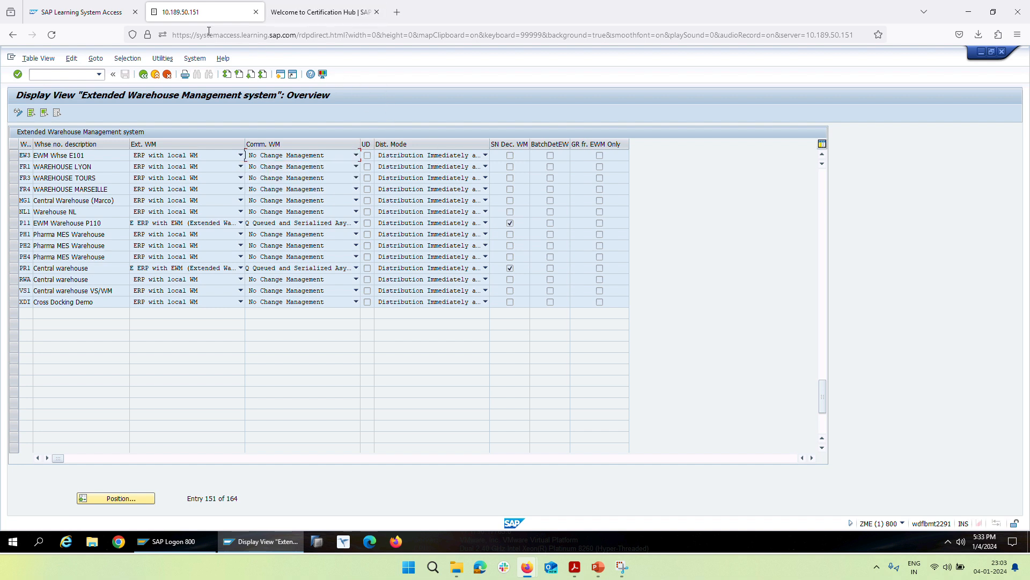
click(143, 75)
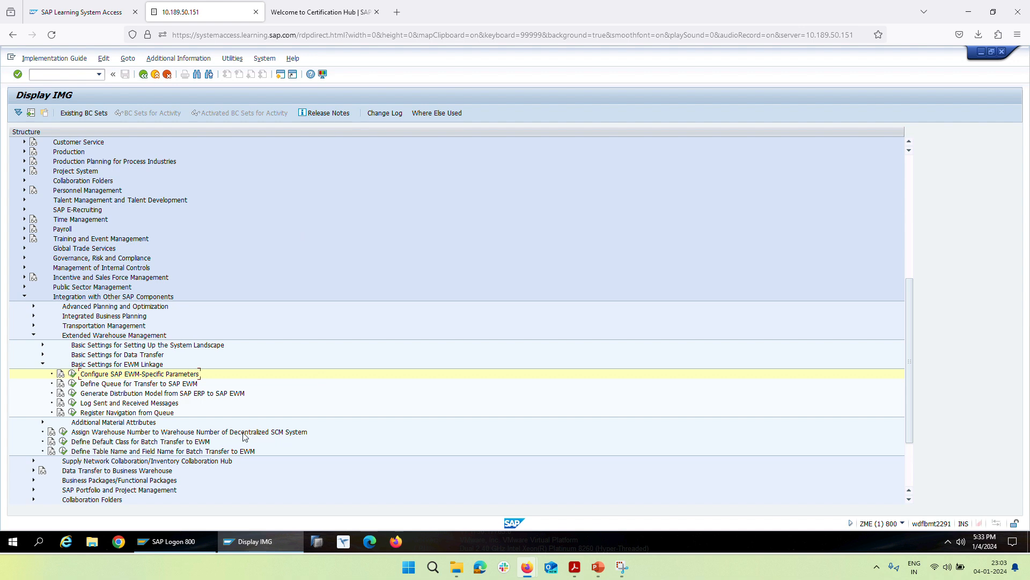
- Open Assign Warehouse Number to Warehouse Number of Decentralized SCM System as display-only and locate warehouse number EW3
click(61, 432)
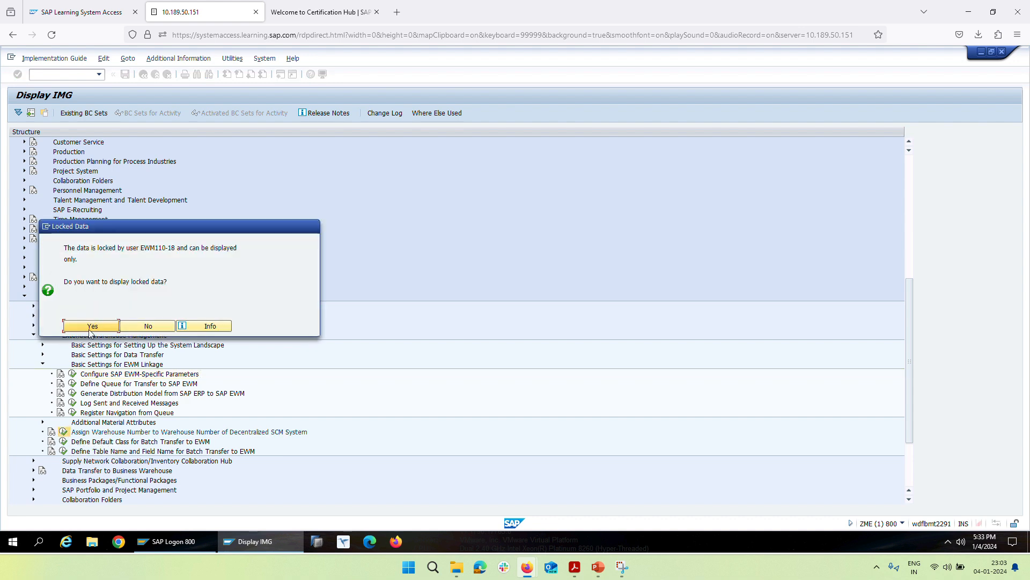
click(91, 328)
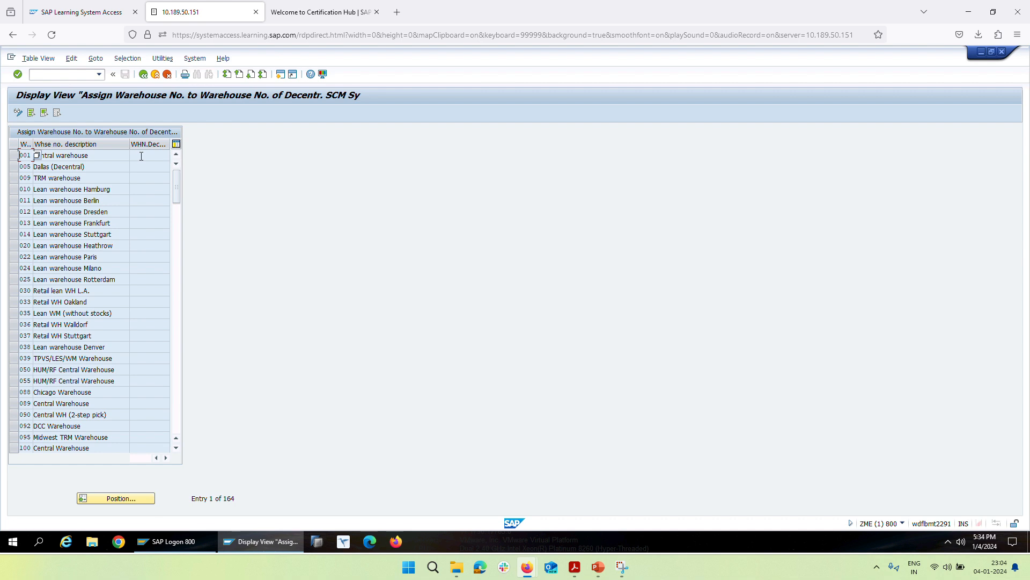
click(141, 156)
click(88, 500)
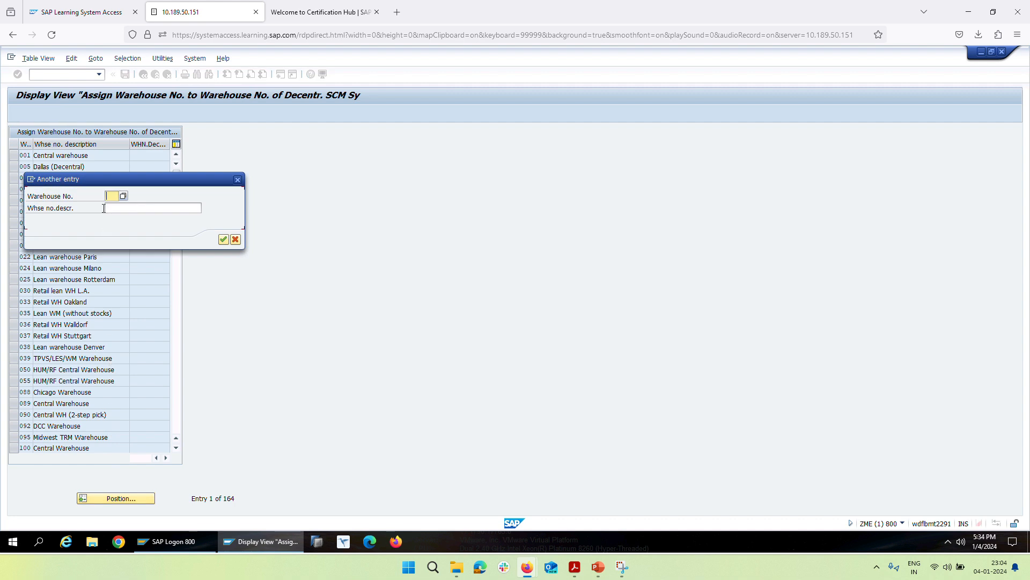
text(EW3)
click(104, 208)
key(Return)
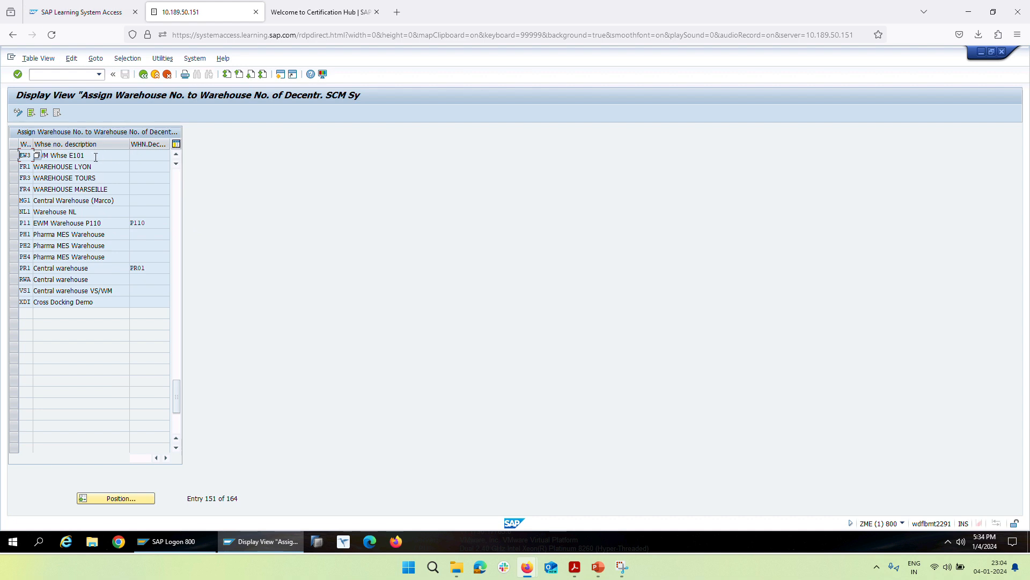
- Examine the decentralized warehouse number assignments of EW3 and P11, and return to the Extended Warehouse Management activities in the Implementation Guide
click(139, 155)
drag(149, 224, 129, 222)
click(144, 74)
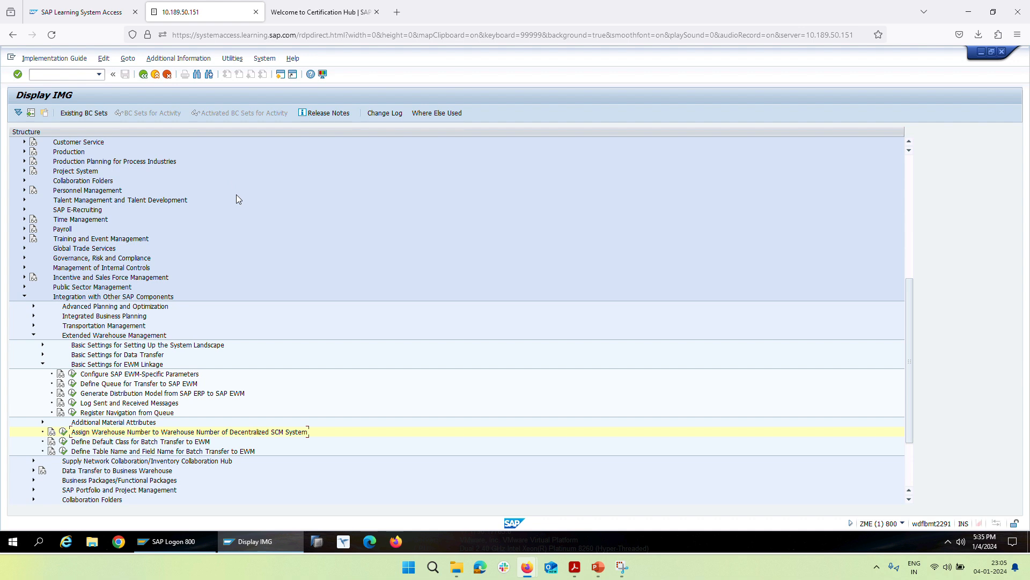
scroll(236, 194, down, 3)
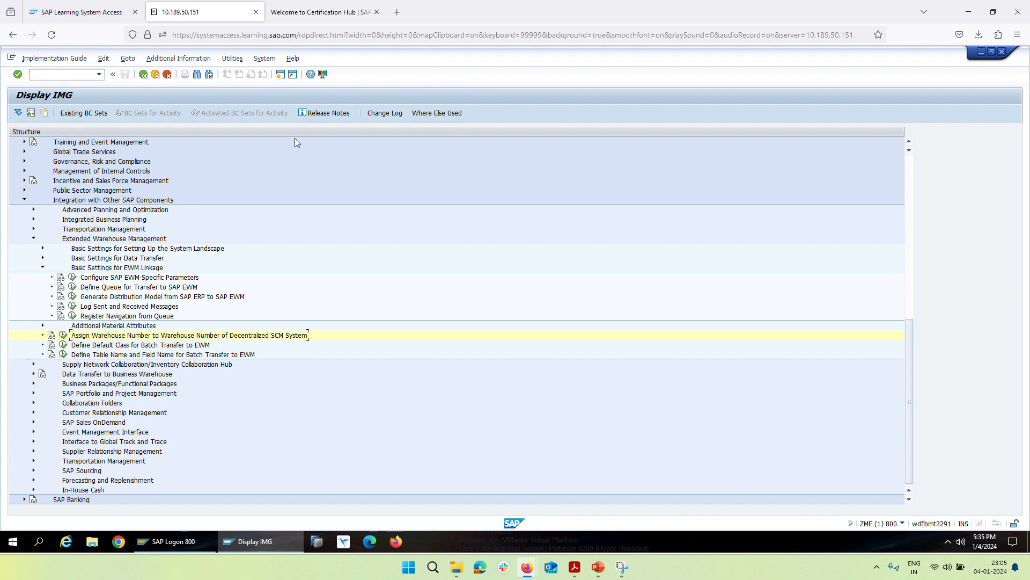
- Open Generate Distribution Model from SAP ERP to SAP EWM and enter warehouse number EW3
click(90, 297)
click(73, 296)
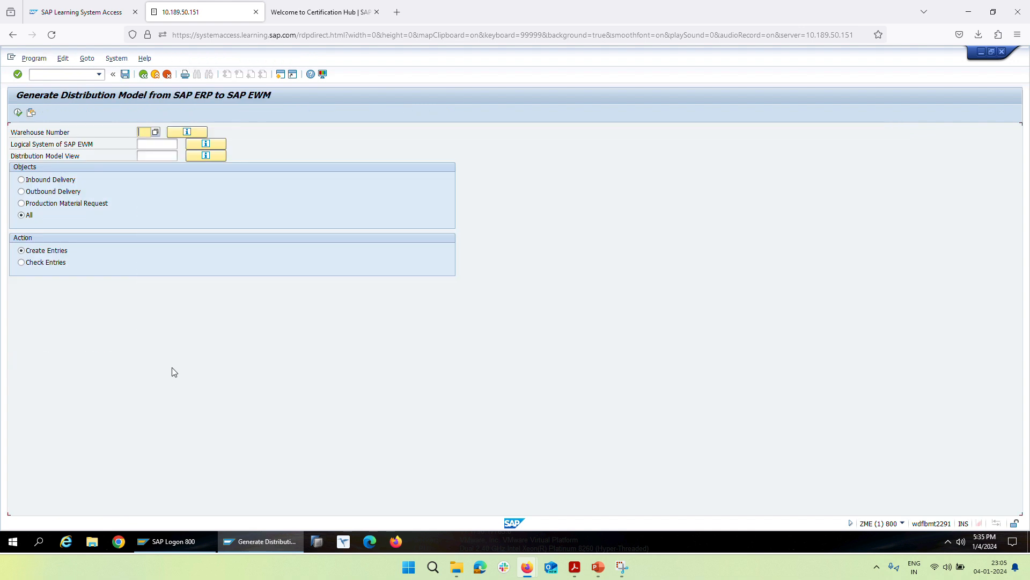
click(146, 132)
text(ew3)
- Search the logical systems for ewm and choose T43CLNT800 as the logical system of SAP EWM
click(181, 144)
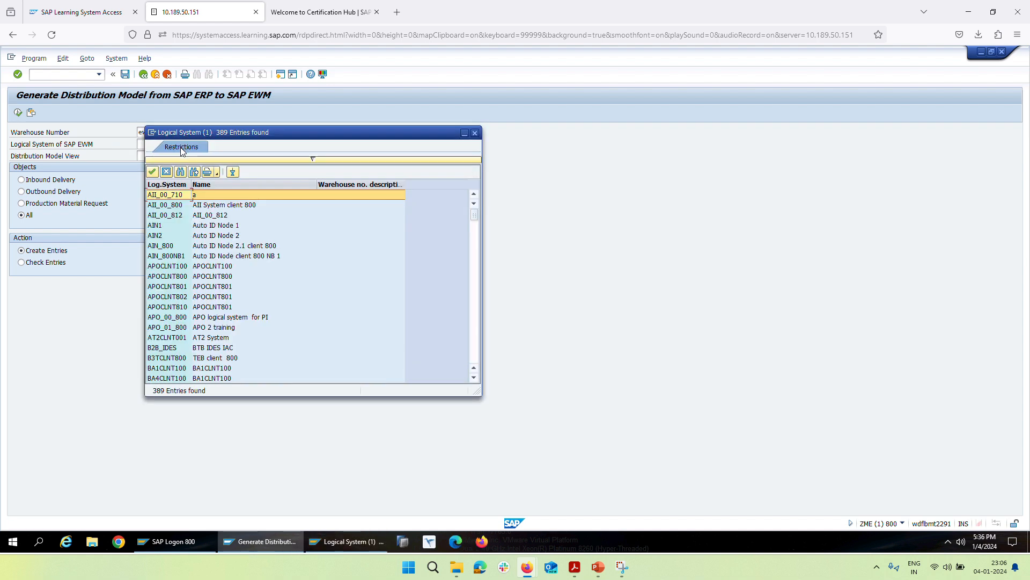
scroll(174, 277, down, 6)
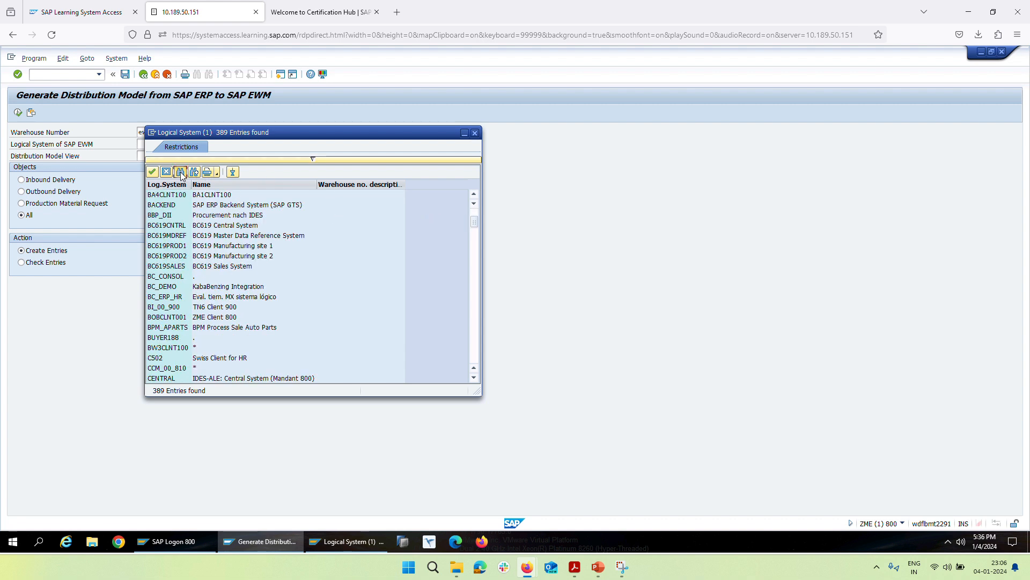
click(181, 172)
text(T43C)
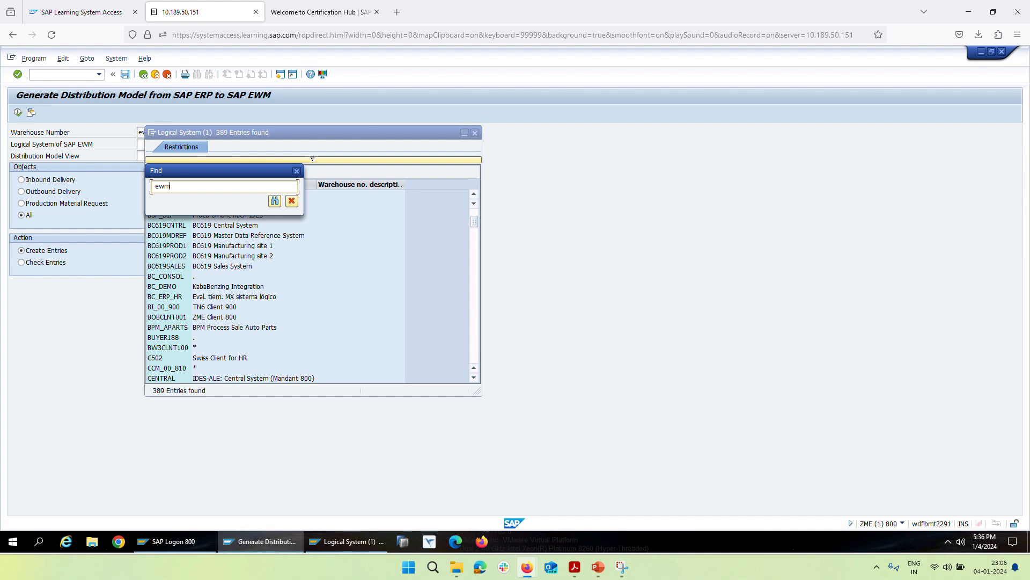
key(Return)
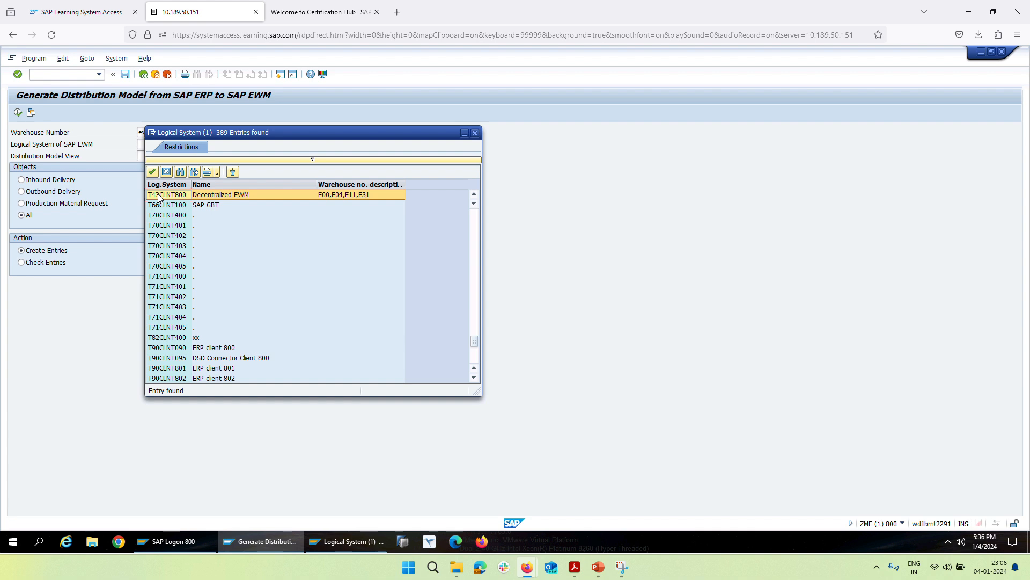
double_click(159, 197)
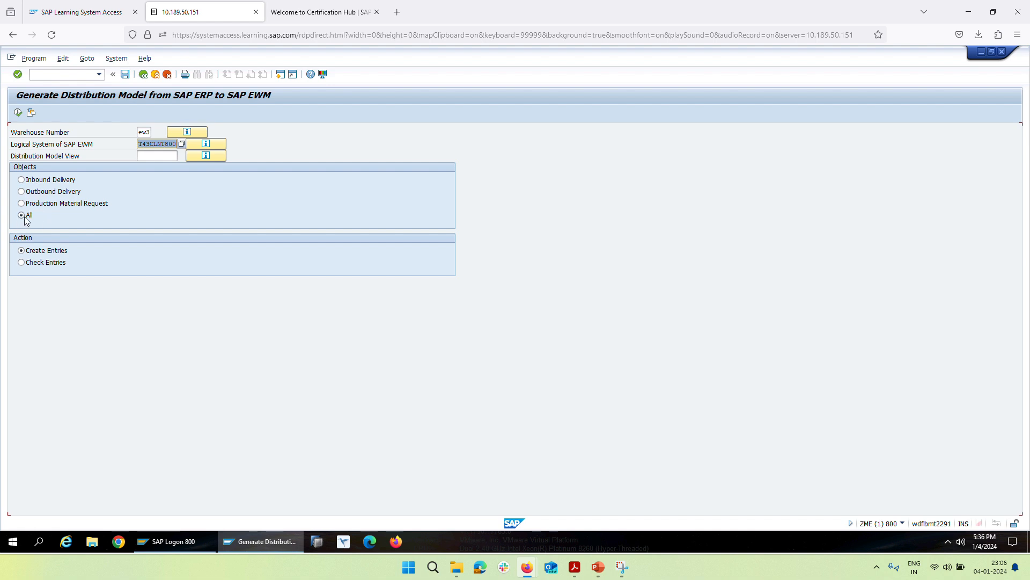
- Choose T43CLNT800, the Decentralized EWM model view, as the distribution model view
click(159, 156)
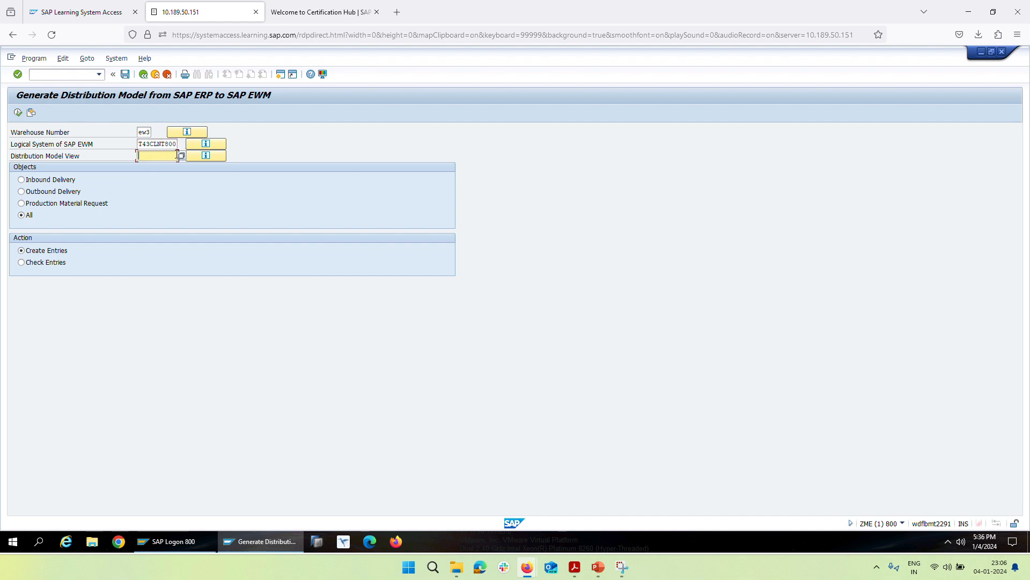
click(182, 156)
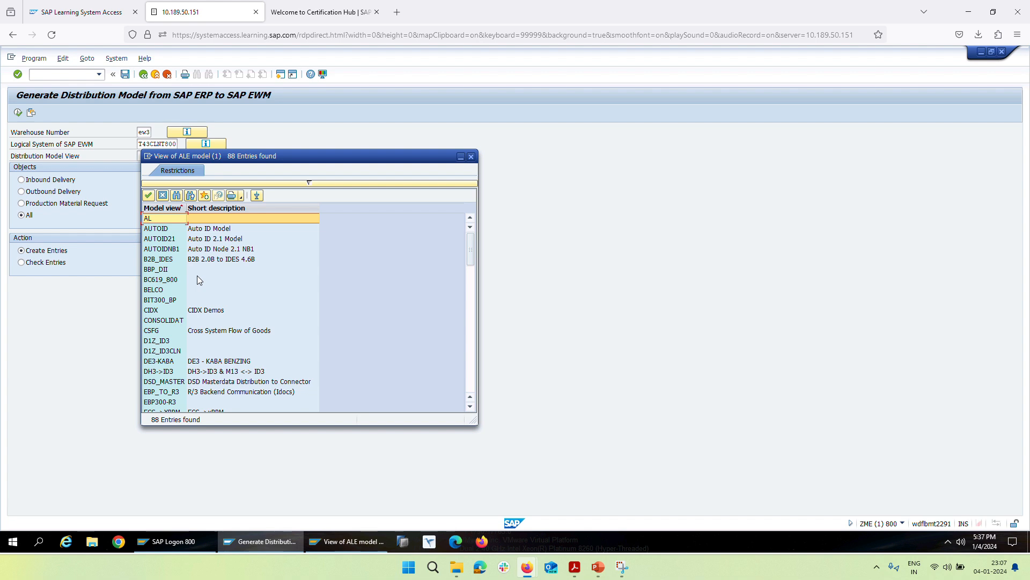
scroll(197, 279, down, 6)
scroll(198, 279, down, 20)
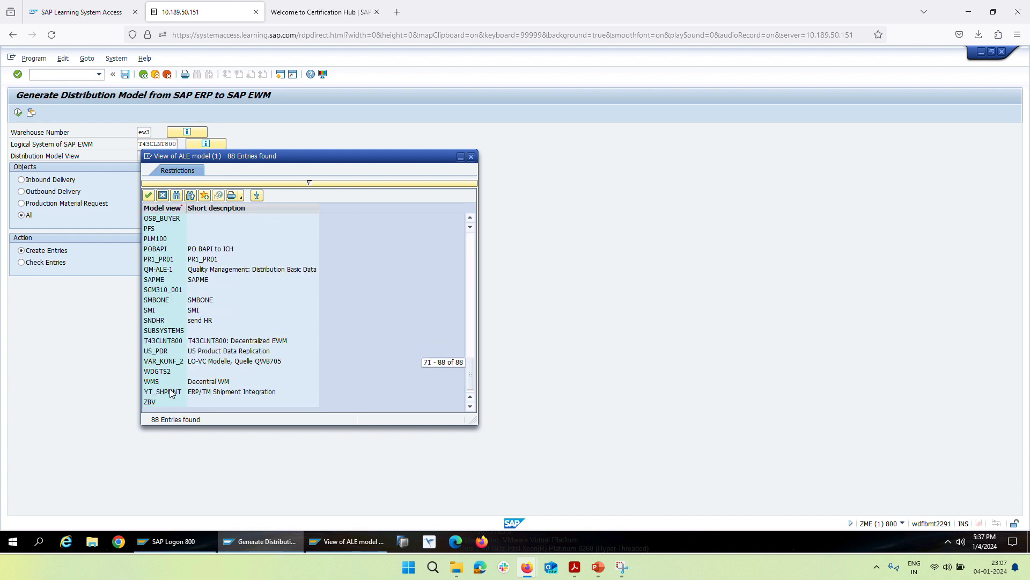
double_click(172, 343)
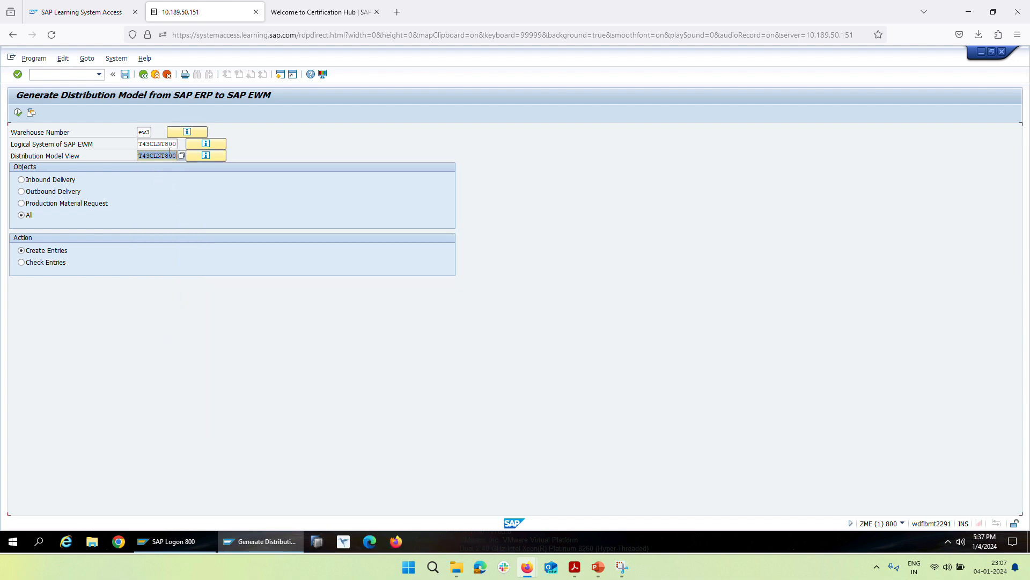
- Run the distribution model report with Check Entries for all objects of warehouse EW3 and dismiss the information message
click(22, 262)
click(18, 114)
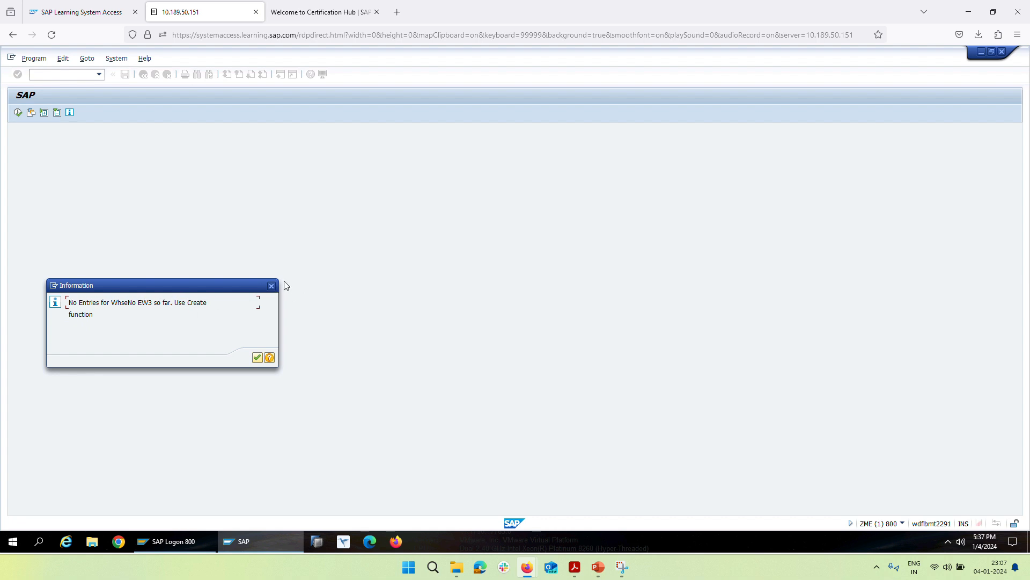
click(271, 286)
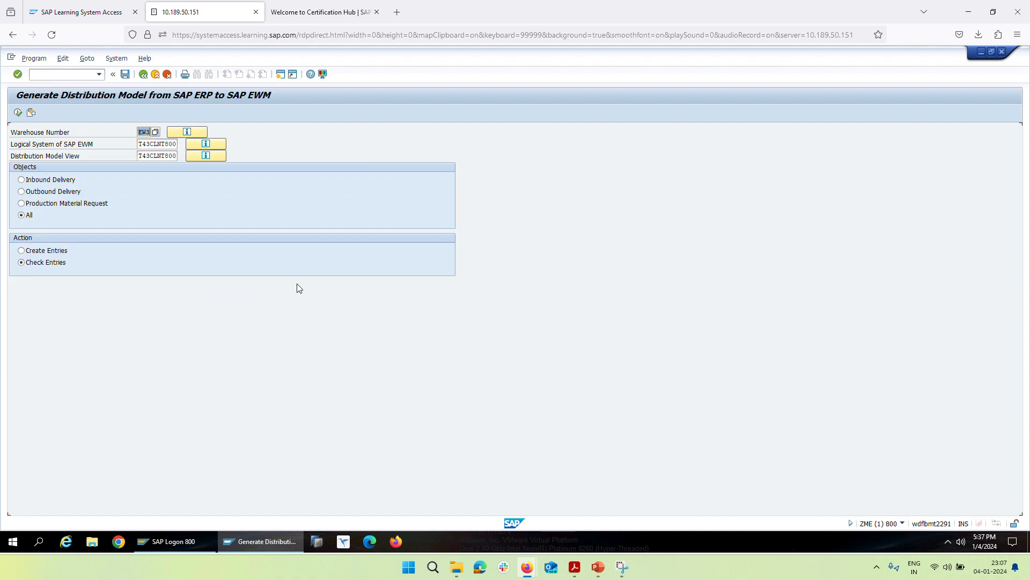
- Try to generate the distribution model with Create Entries for all objects of EW3, and return to the Implementation Guide
click(21, 250)
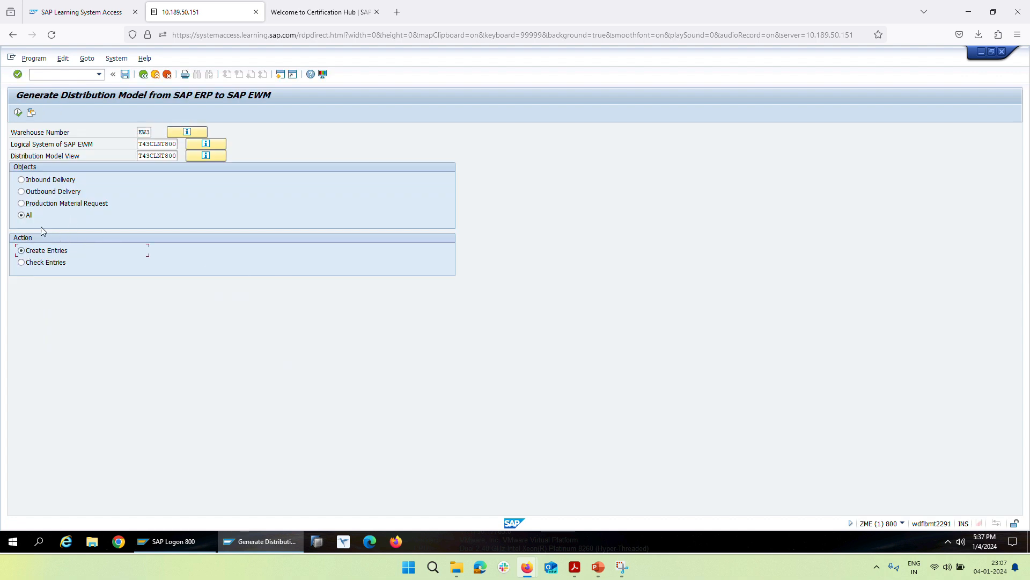
click(17, 111)
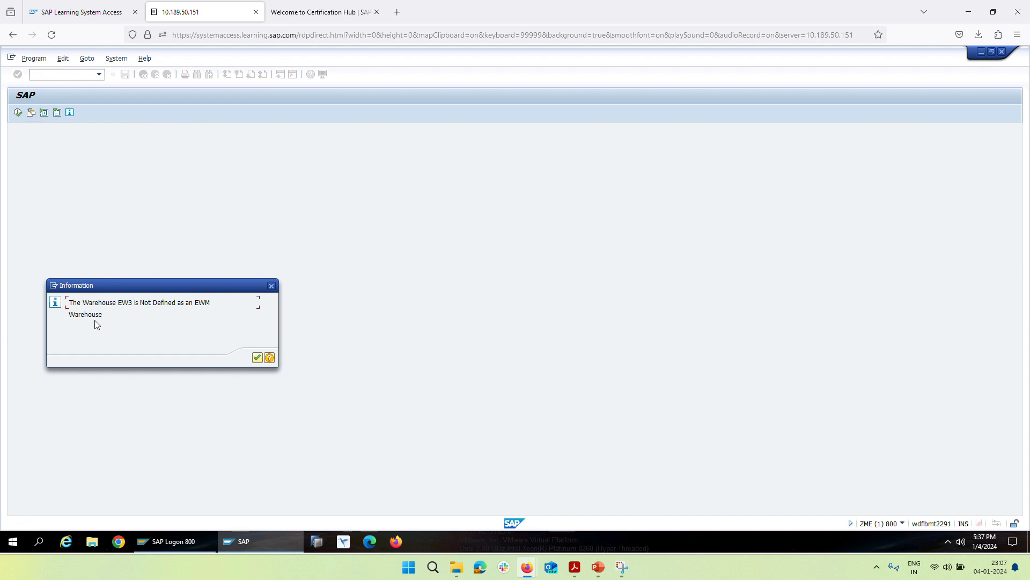
click(272, 286)
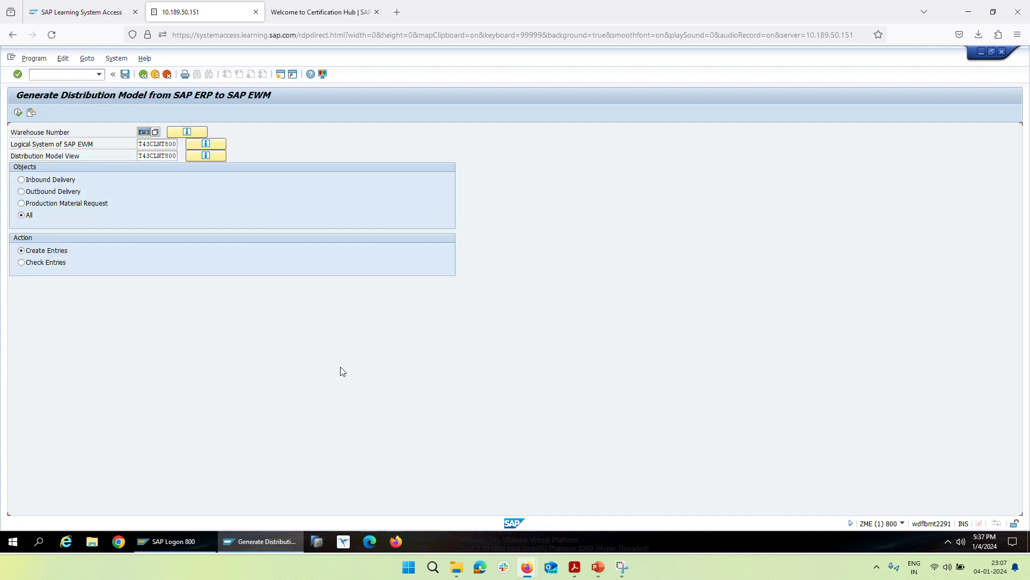
click(144, 76)
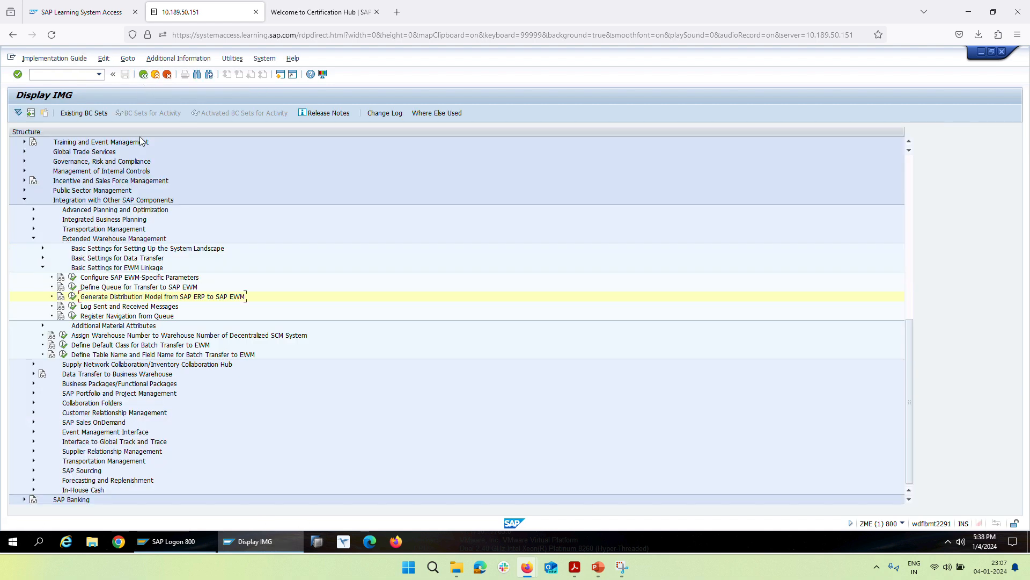
- View the Configure SAP EWM-Specific Parameters overview as display-only and return to the Implementation Guide
click(70, 277)
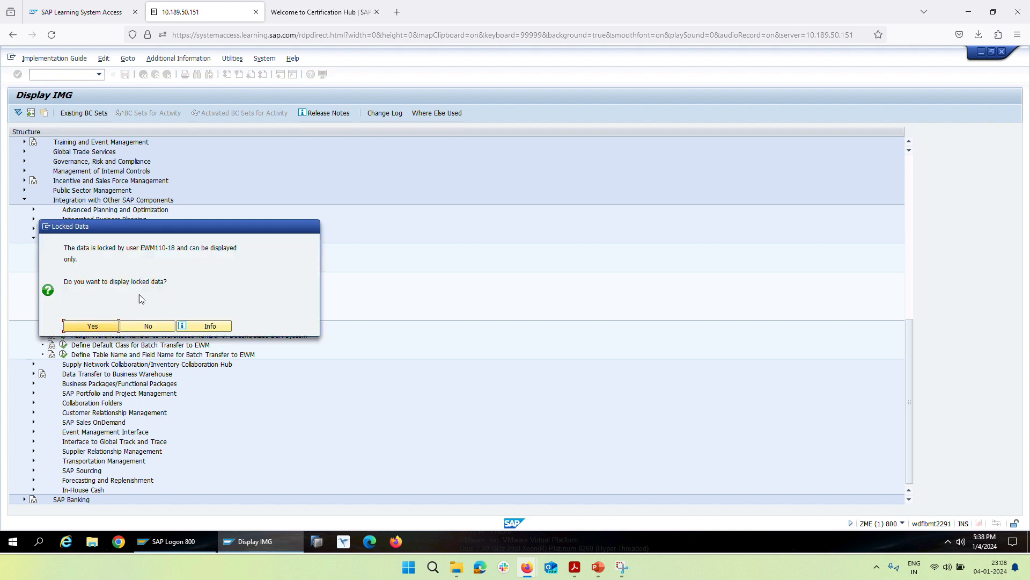
click(91, 328)
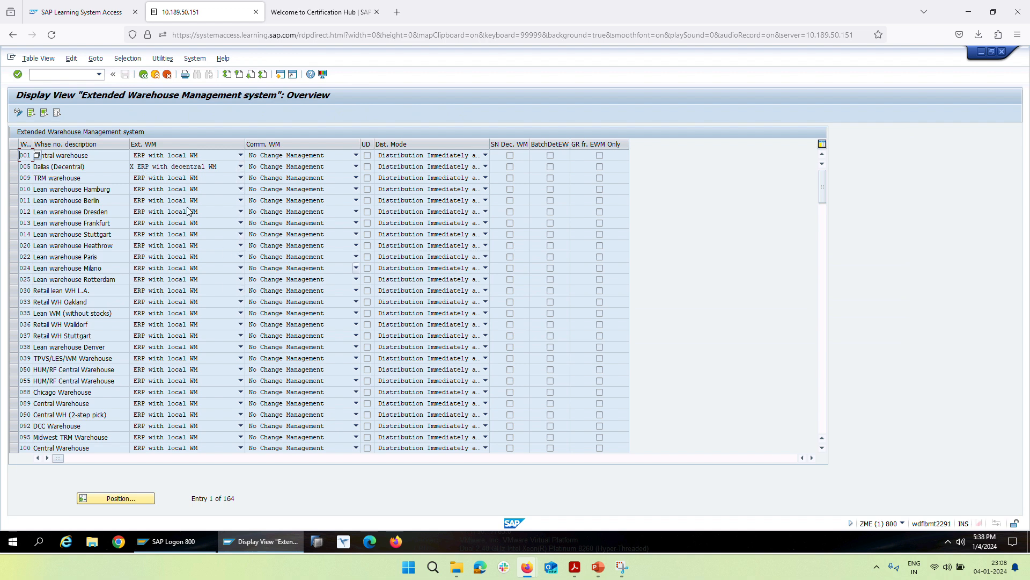
click(143, 75)
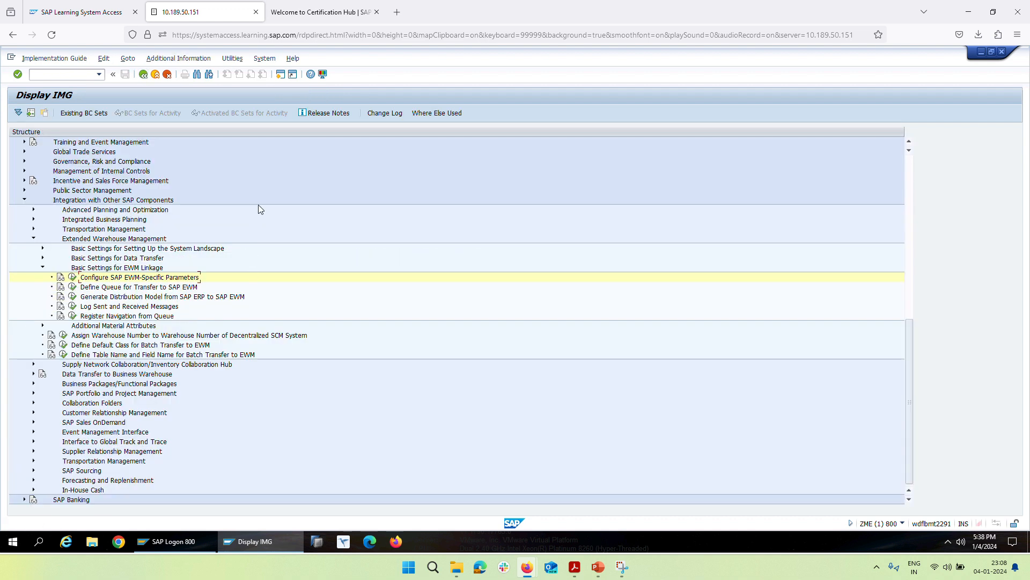